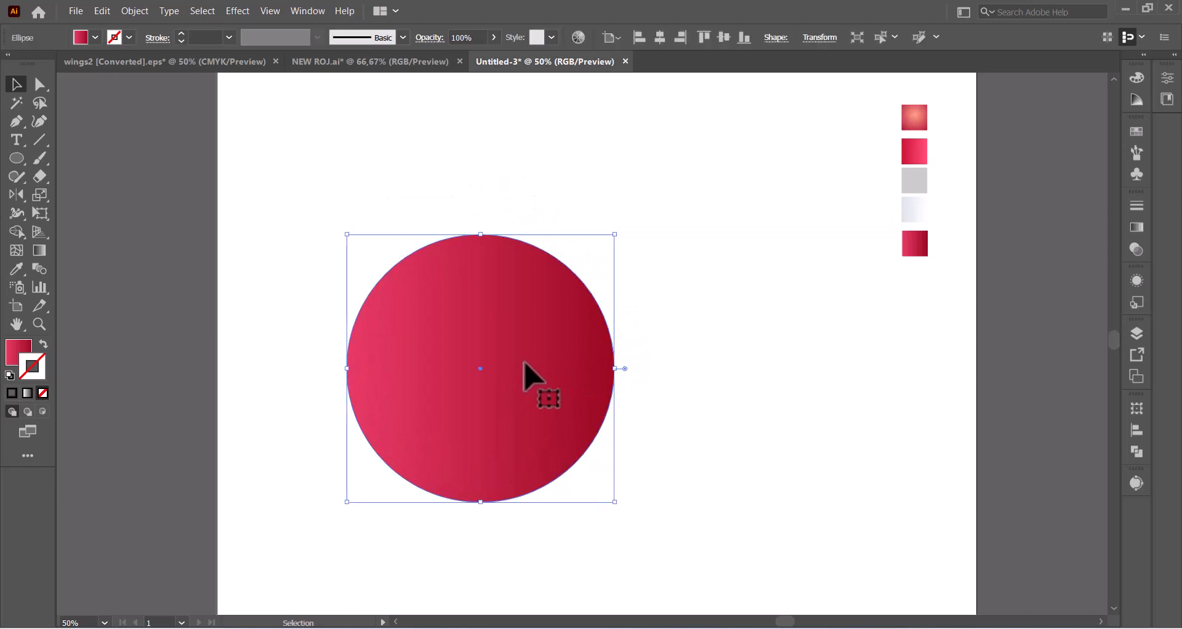
# Step: Draw a vertical line through the centre of the red circle, extending beyond its upper and lower edges
pyautogui.click(41, 141)
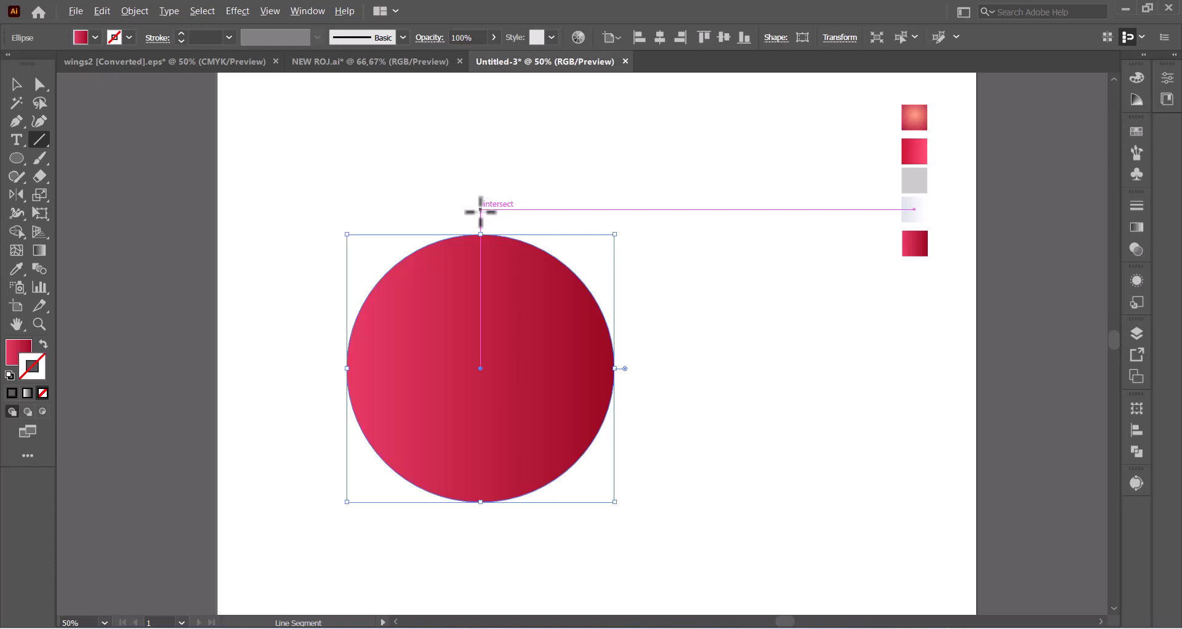
pyautogui.moveTo(480, 209); pyautogui.dragTo(480, 557)
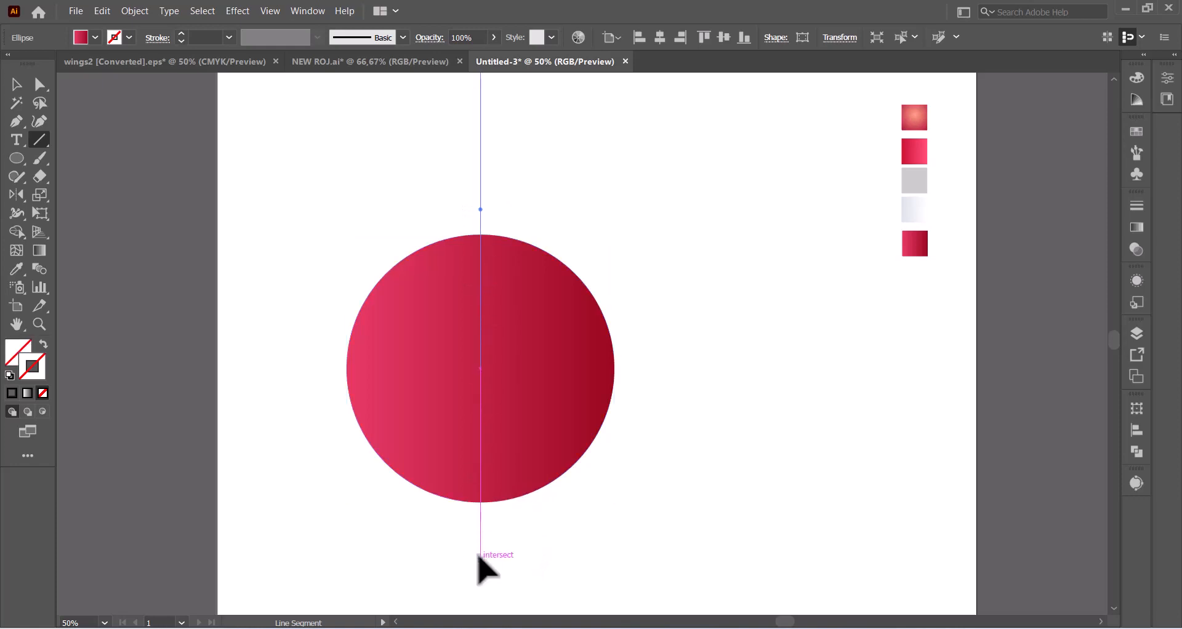
pyautogui.click(17, 84)
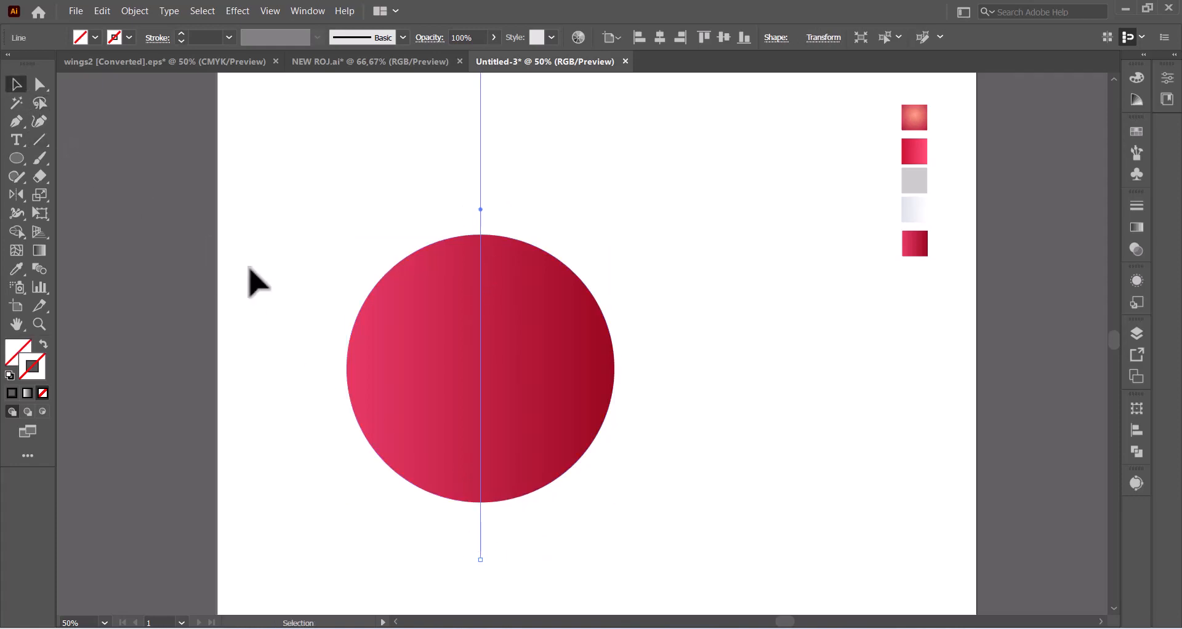
pyautogui.click(288, 314)
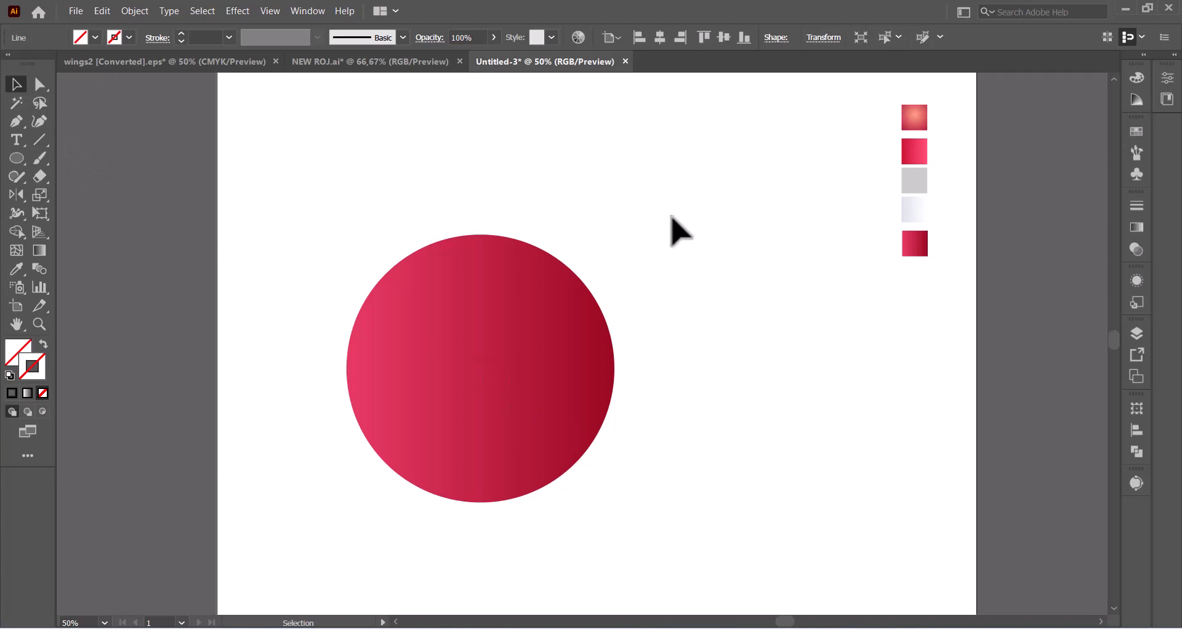
pyautogui.moveTo(672, 216); pyautogui.dragTo(288, 521)
pyautogui.click(678, 489)
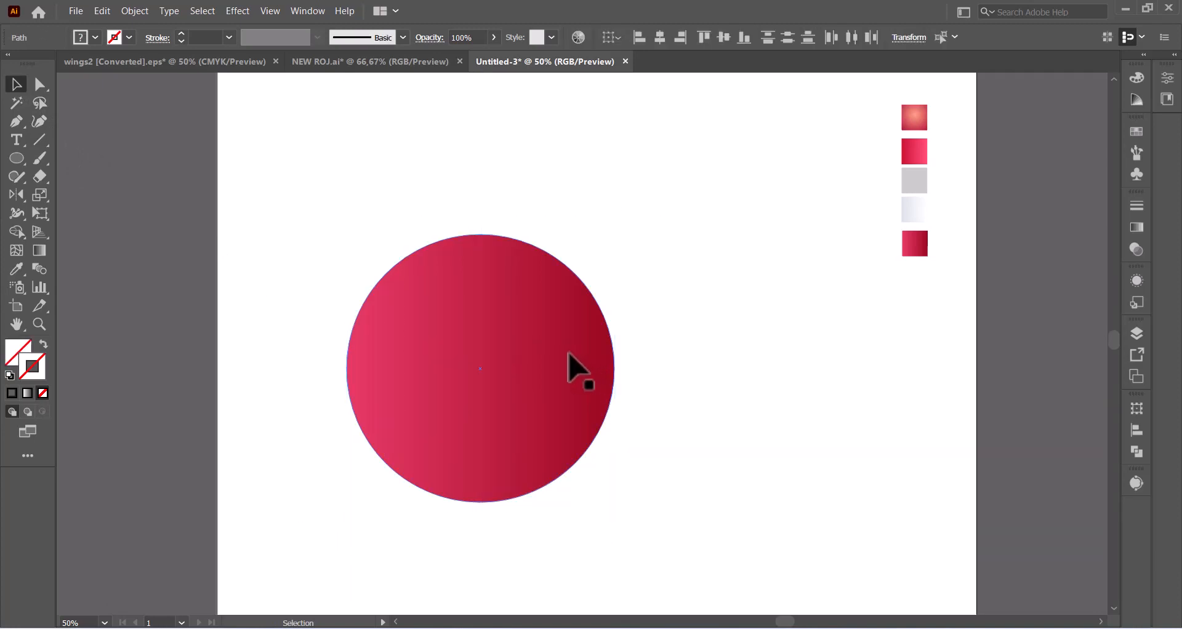
# Step: Duplicate the red circle beside the original and narrow the copy into an upright ellipse, set slightly apart from the circle
pyautogui.click(564, 351)
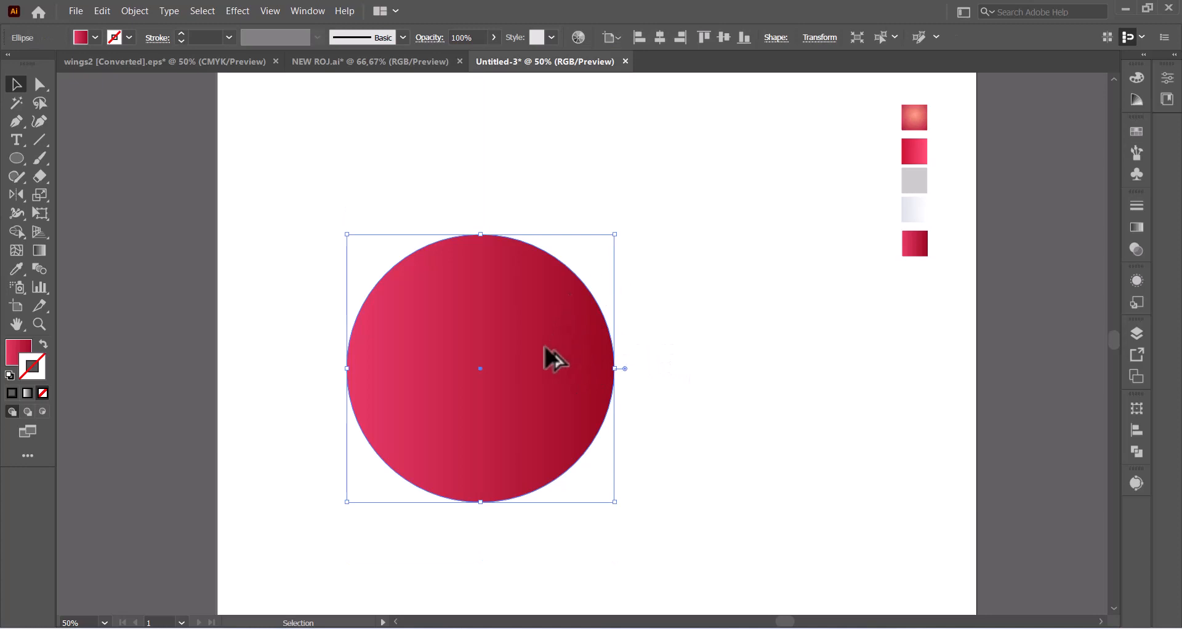
pyautogui.moveTo(545, 348); pyautogui.dragTo(820, 357)
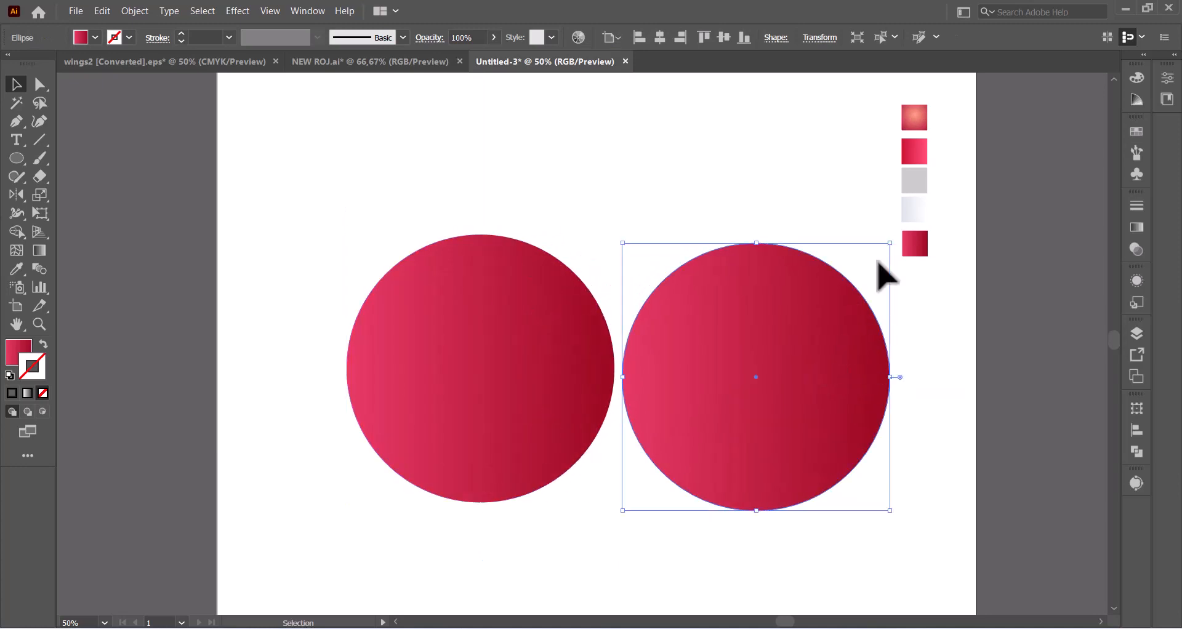
pyautogui.moveTo(891, 377); pyautogui.dragTo(818, 390)
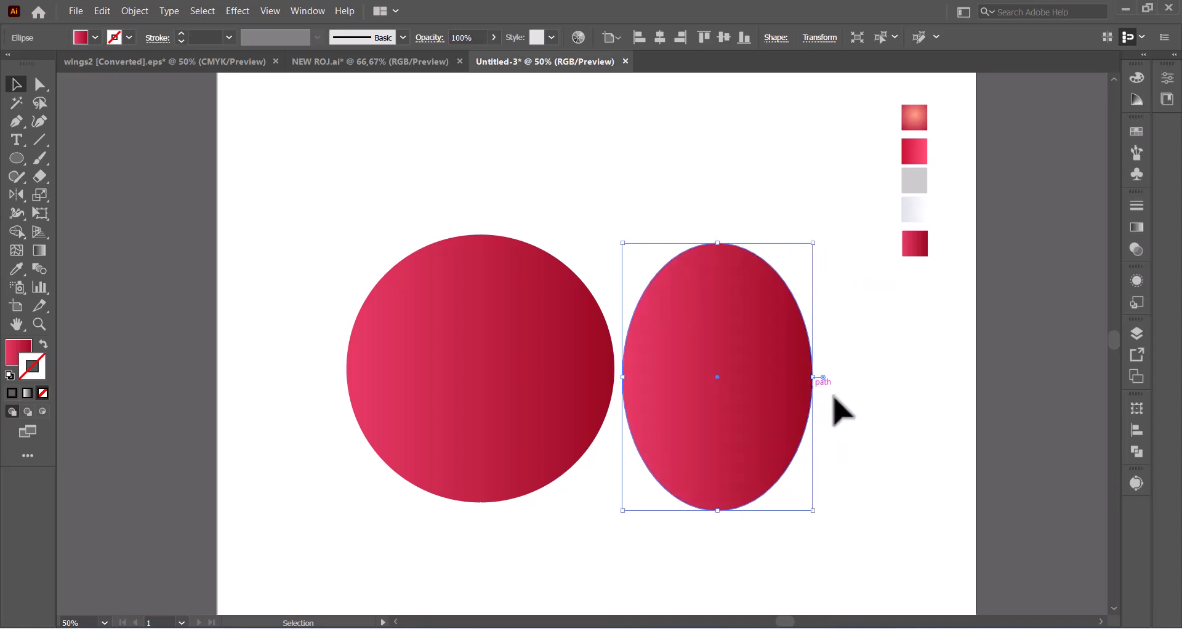
pyautogui.click(833, 405)
pyautogui.moveTo(739, 394); pyautogui.dragTo(778, 404)
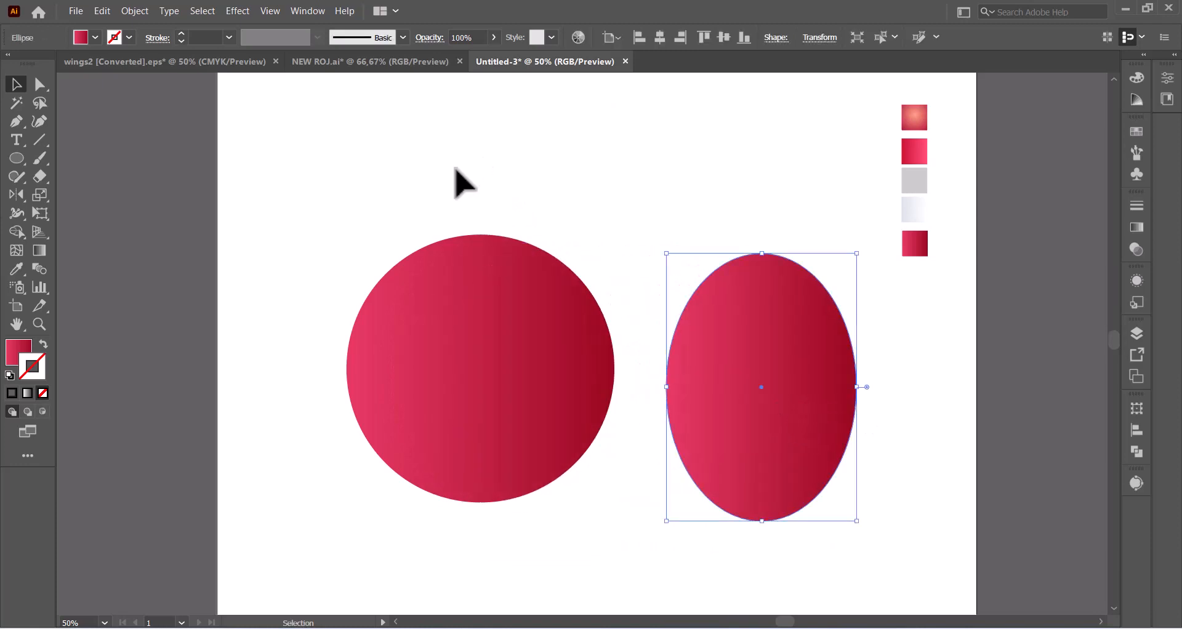
# Step: Copy the circle's vertical dividing line onto the vertical centre of the ellipse
pyautogui.moveTo(454, 168); pyautogui.dragTo(550, 192)
pyautogui.moveTo(479, 184); pyautogui.dragTo(764, 231)
pyautogui.click(554, 203)
# Step: Trim away the line ends protruding above and below the circle and ellipse with the Shape Builder
pyautogui.moveTo(338, 216); pyautogui.dragTo(865, 533)
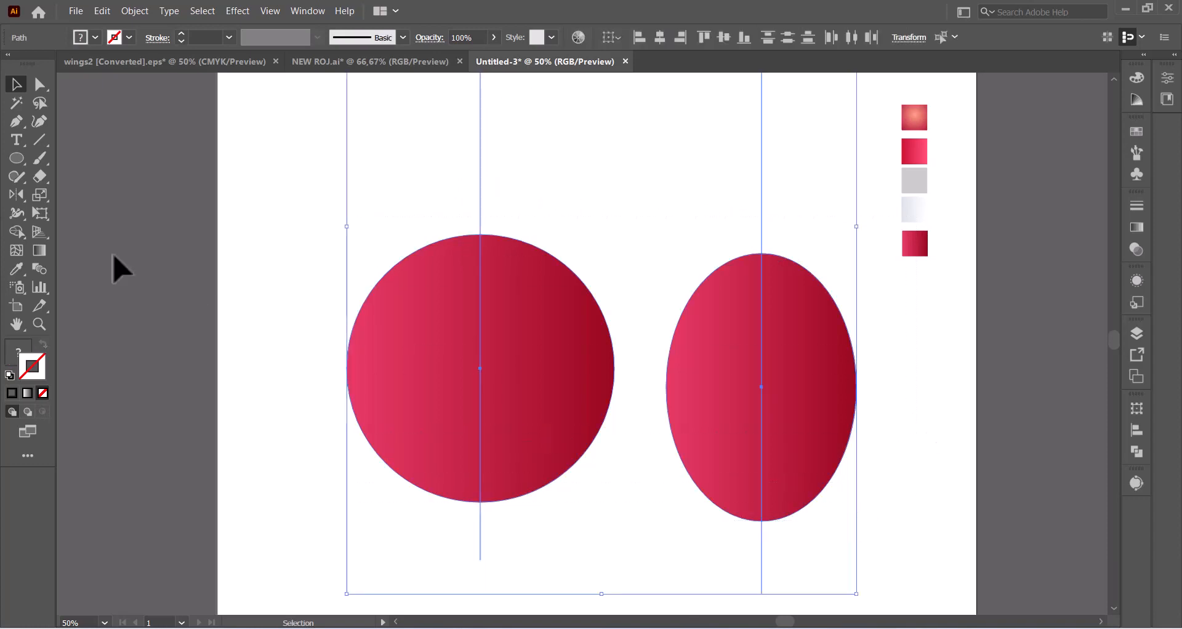
pyautogui.click(21, 238)
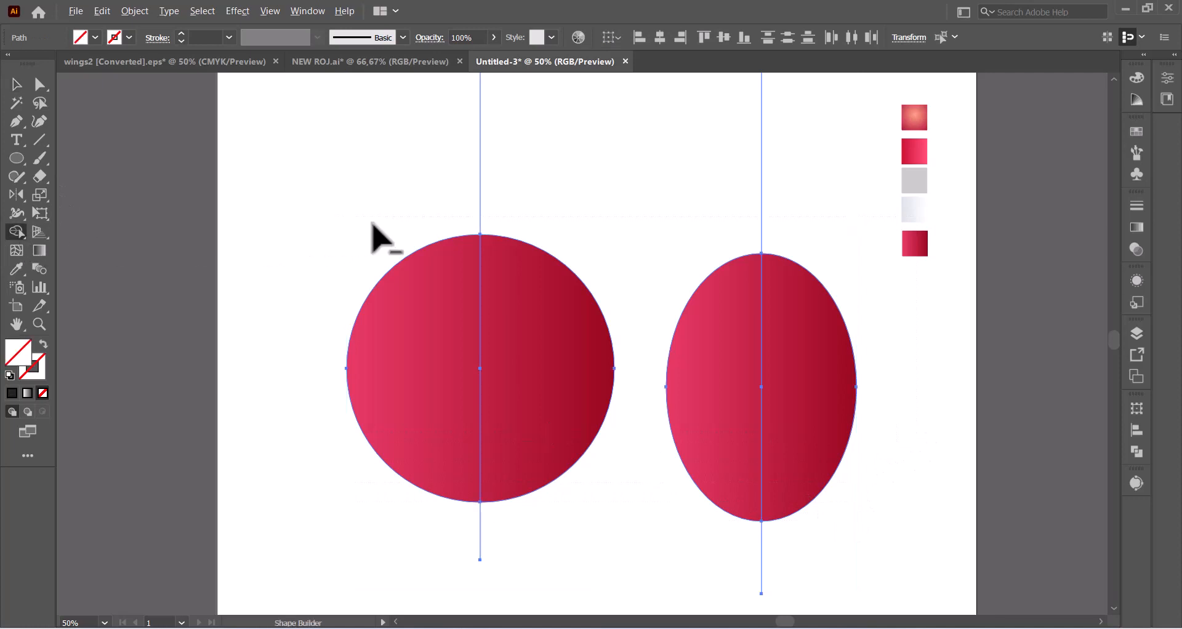
pyautogui.moveTo(403, 215); pyautogui.dragTo(516, 196)
pyautogui.moveTo(645, 202); pyautogui.dragTo(766, 212)
pyautogui.moveTo(856, 523)
pyautogui.mouseDown()
pyautogui.moveTo(751, 539)
pyautogui.moveTo(469, 545)
pyautogui.mouseUp()
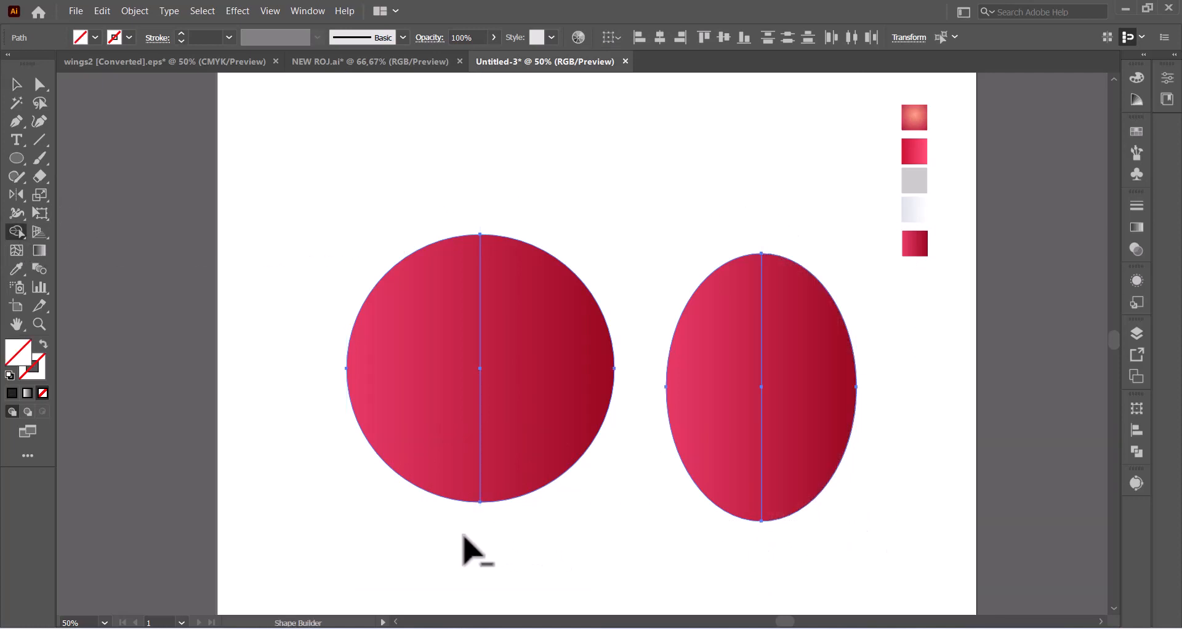
# Step: Split the circle and the ellipse into separate left and right halves with the Shape Builder
pyautogui.click(523, 417)
pyautogui.click(421, 397)
pyautogui.click(724, 375)
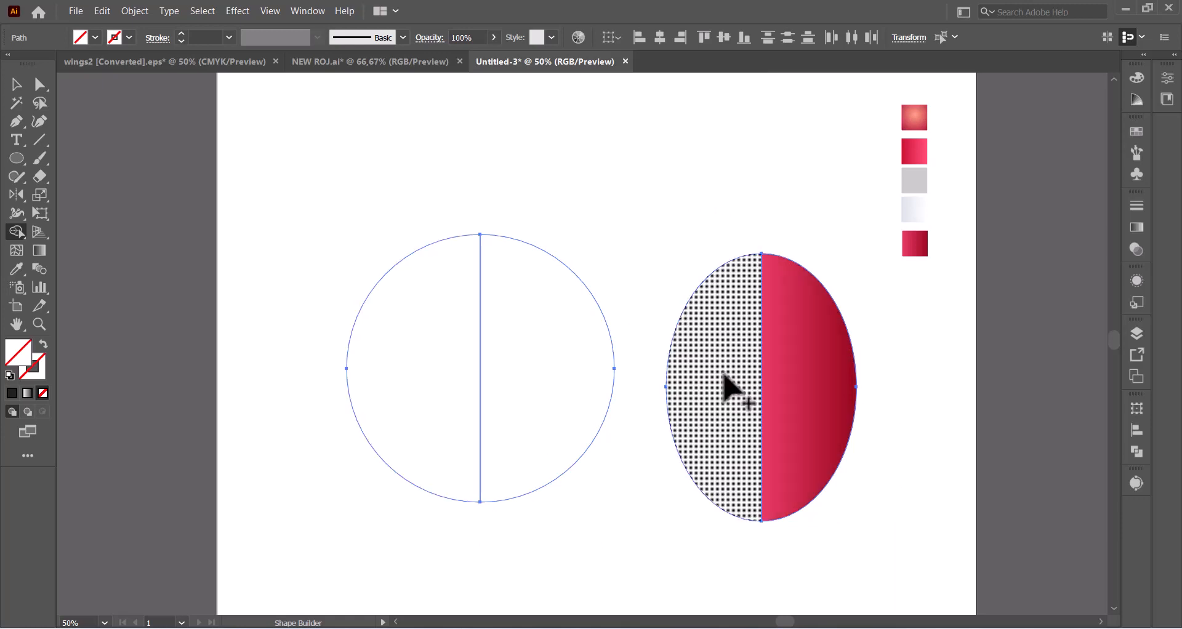
pyautogui.click(798, 388)
pyautogui.click(11, 84)
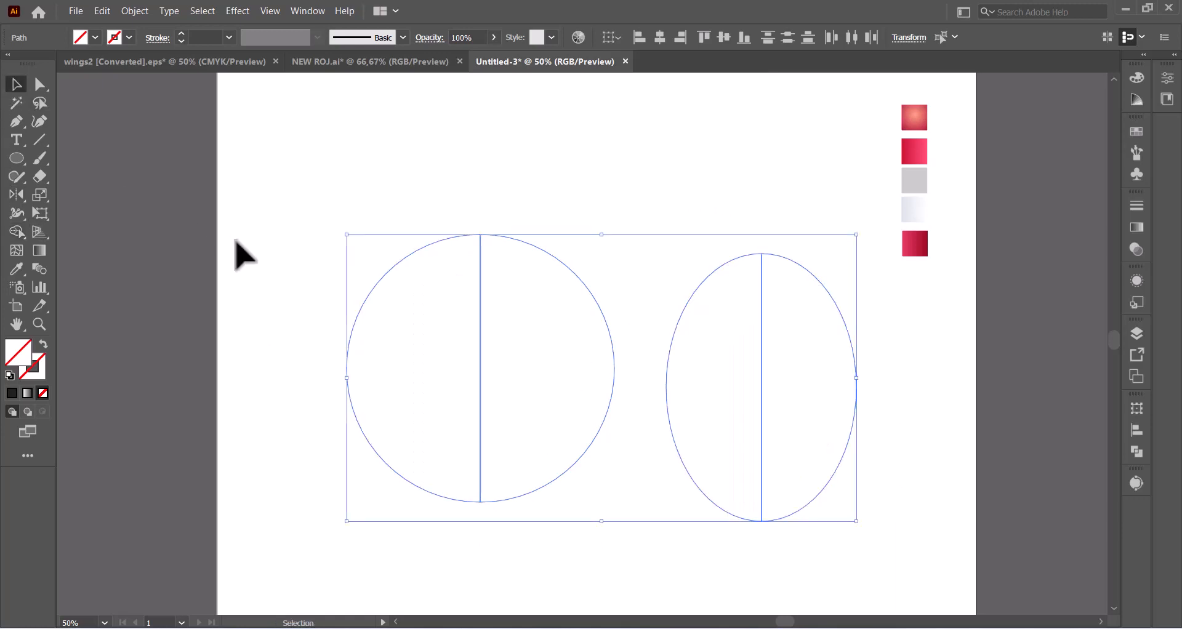
# Step: Give all four circle and ellipse halves a black 0.75 pt stroke
pyautogui.click(239, 233)
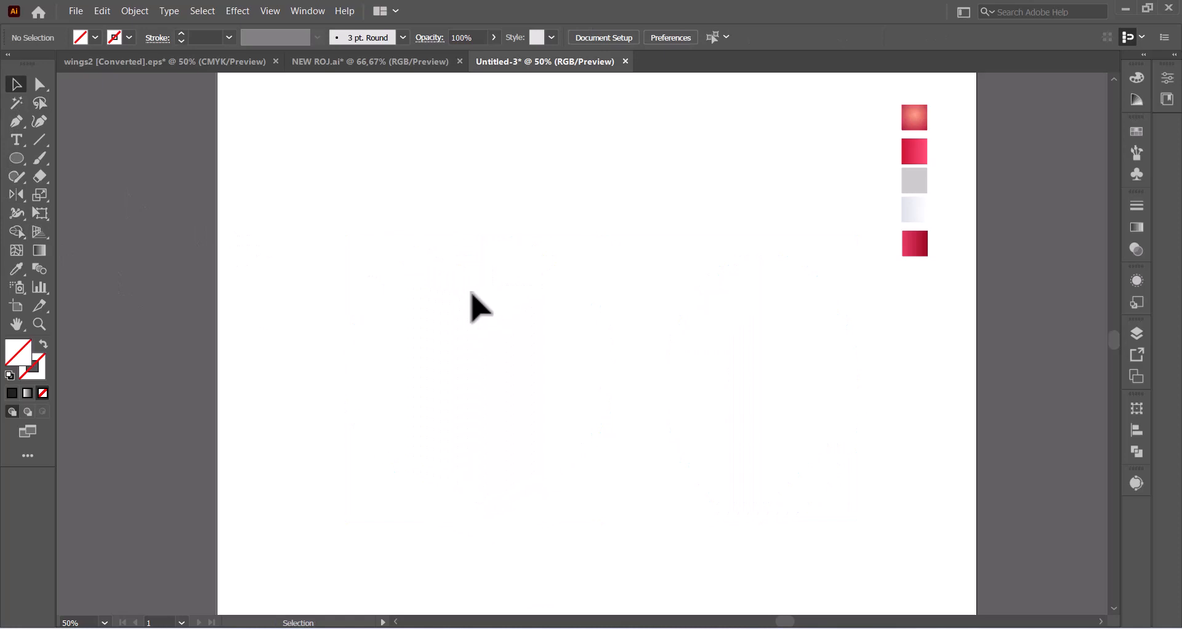
pyautogui.click(514, 310)
pyautogui.moveTo(287, 248); pyautogui.dragTo(886, 545)
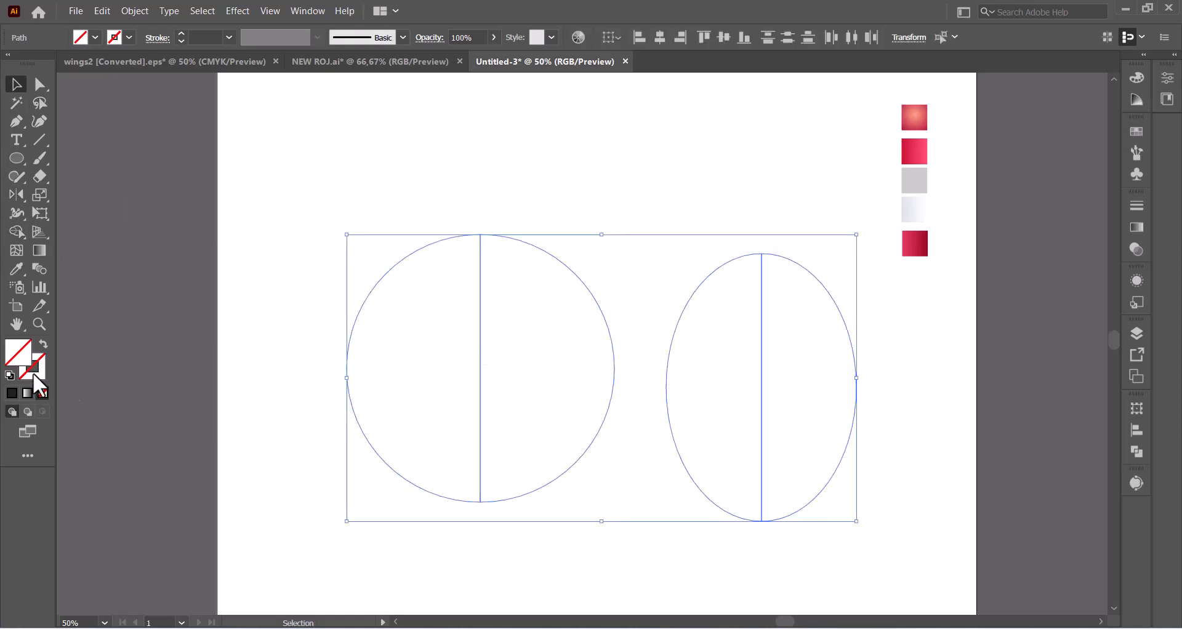
pyautogui.click(181, 34)
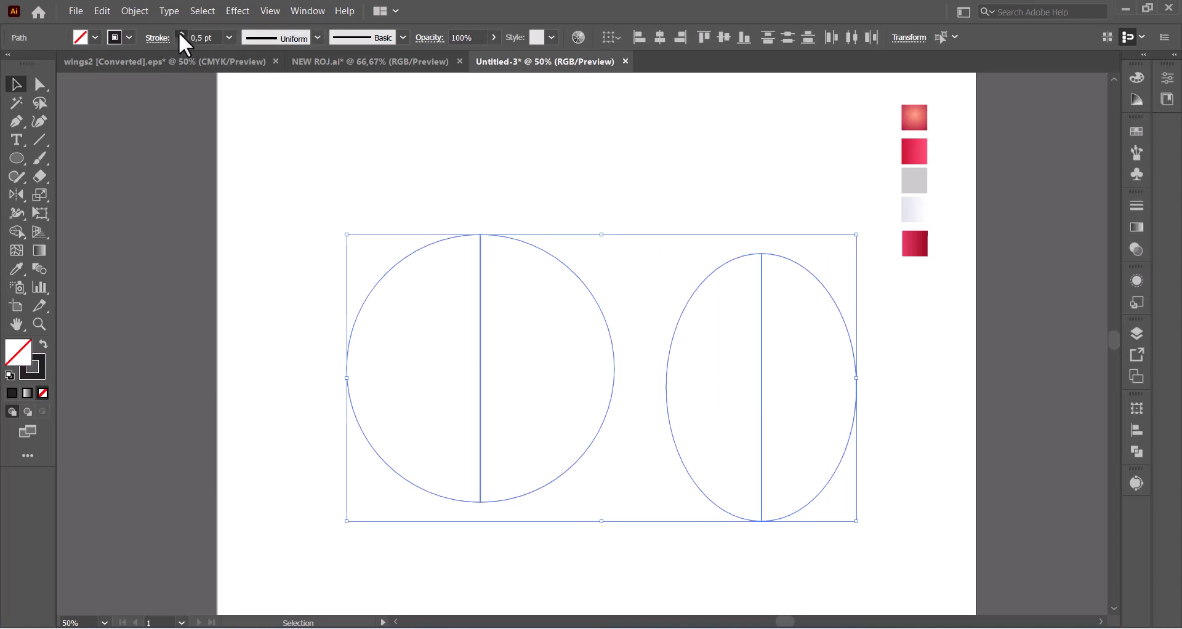
pyautogui.click(232, 169)
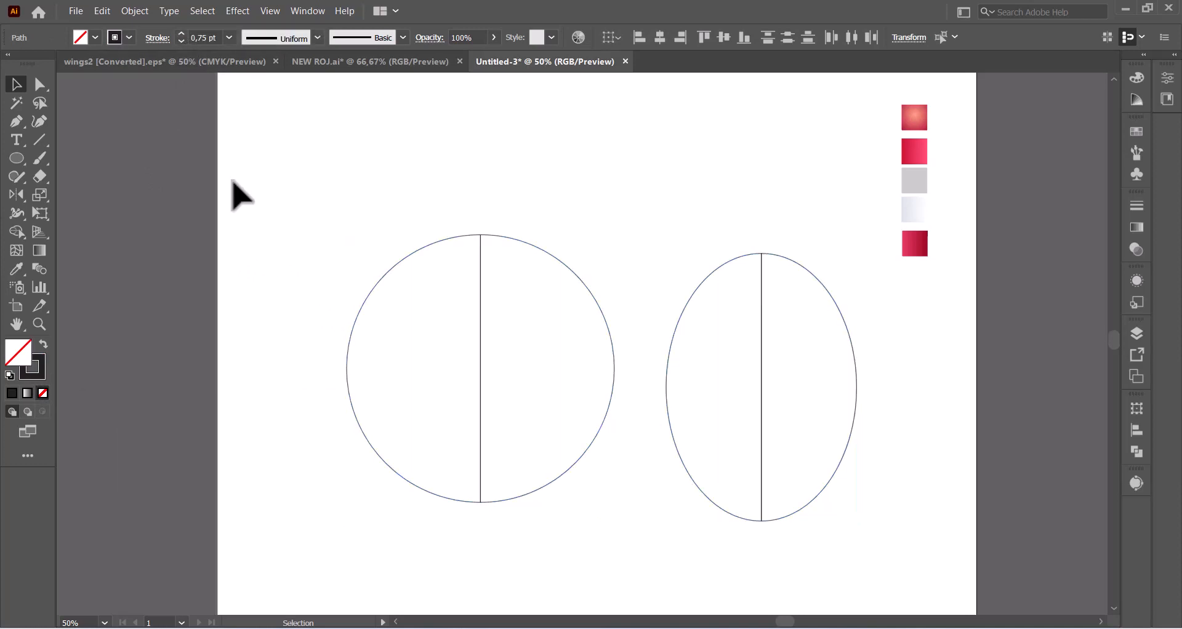
# Step: Fill the circle's right half with the bright pink-to-red gradient sampled from the second colour swatch
pyautogui.click(588, 291)
pyautogui.click(18, 267)
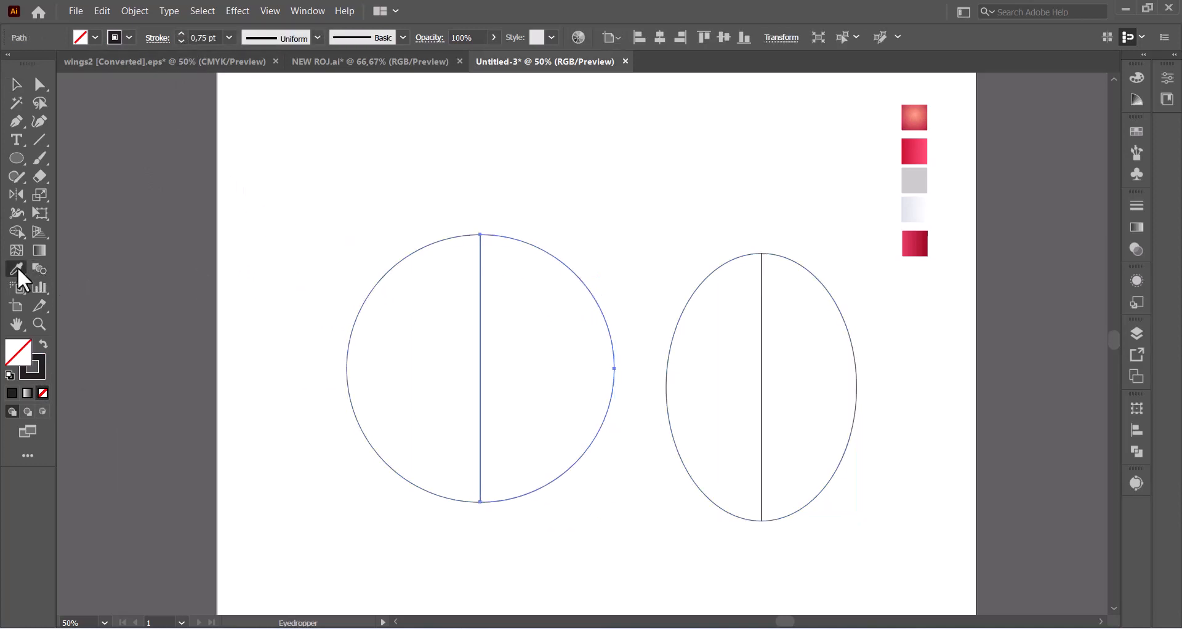
pyautogui.click(917, 150)
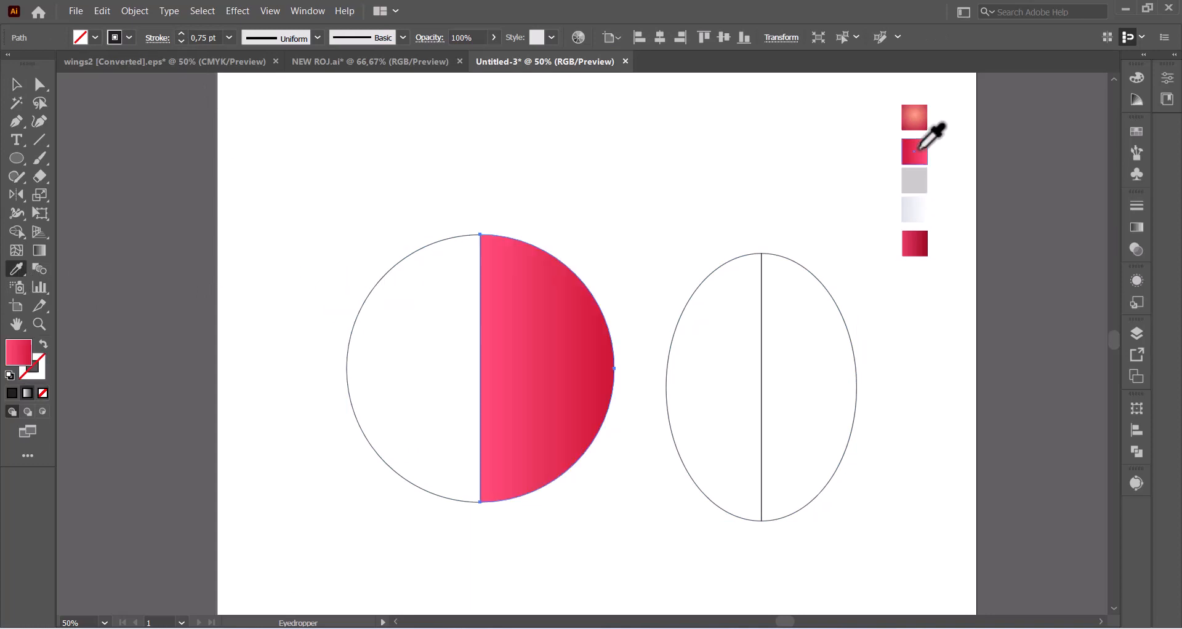
pyautogui.click(16, 86)
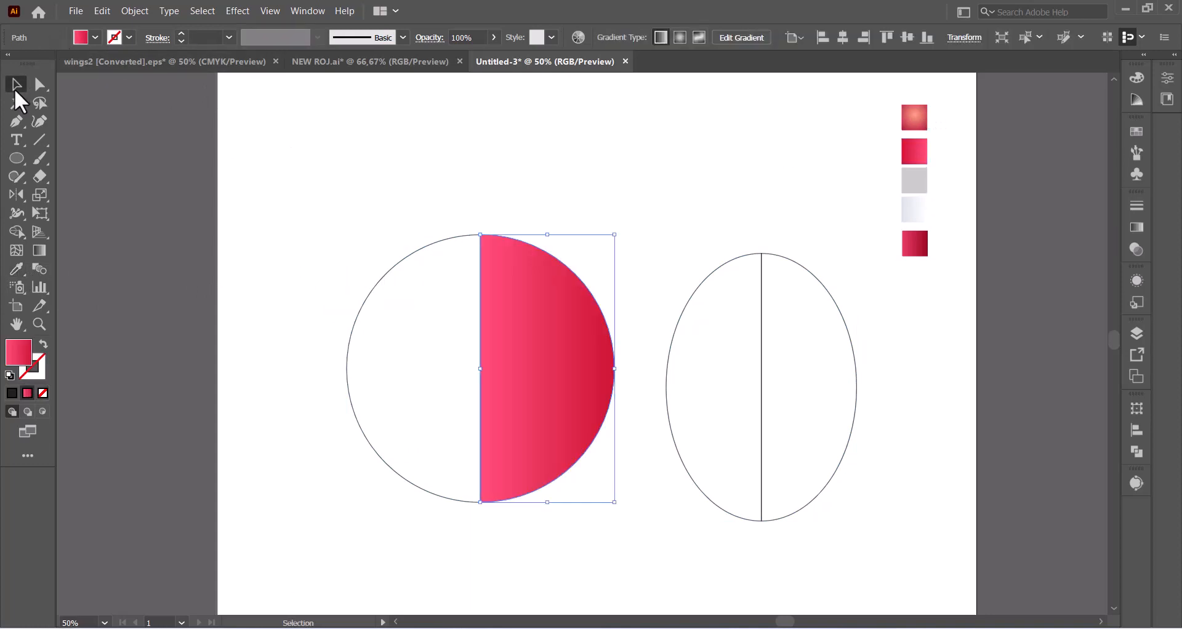
pyautogui.click(266, 237)
# Step: Fill the circle's left half with the dark red gradient sampled from the lowest colour swatch
pyautogui.click(409, 258)
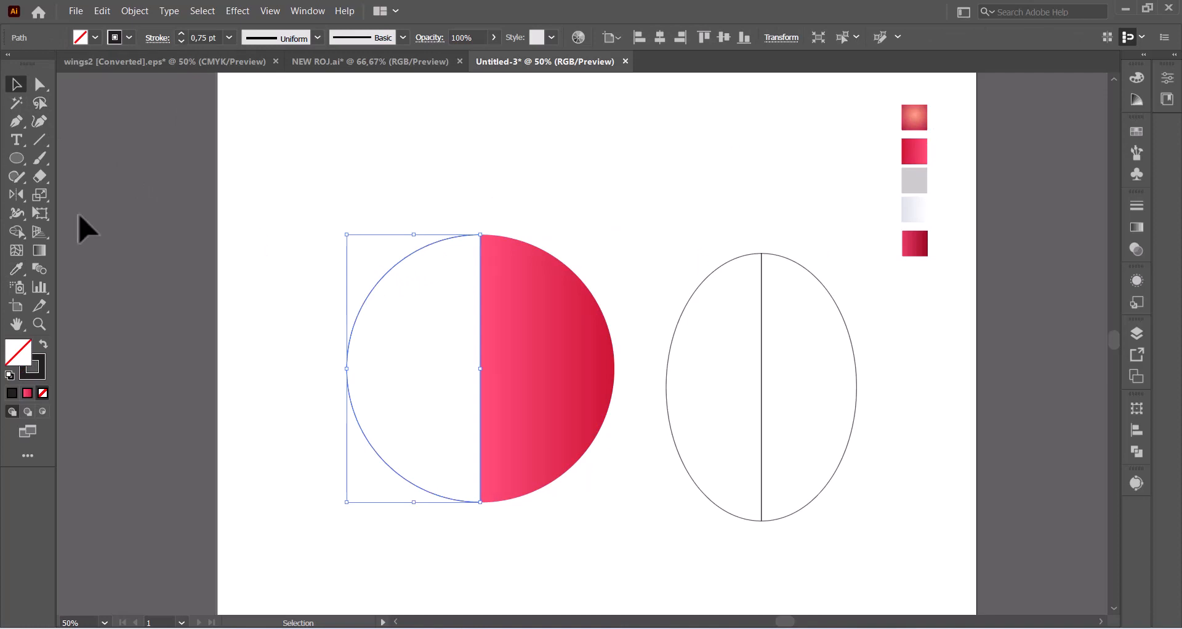
pyautogui.click(21, 261)
pyautogui.click(915, 244)
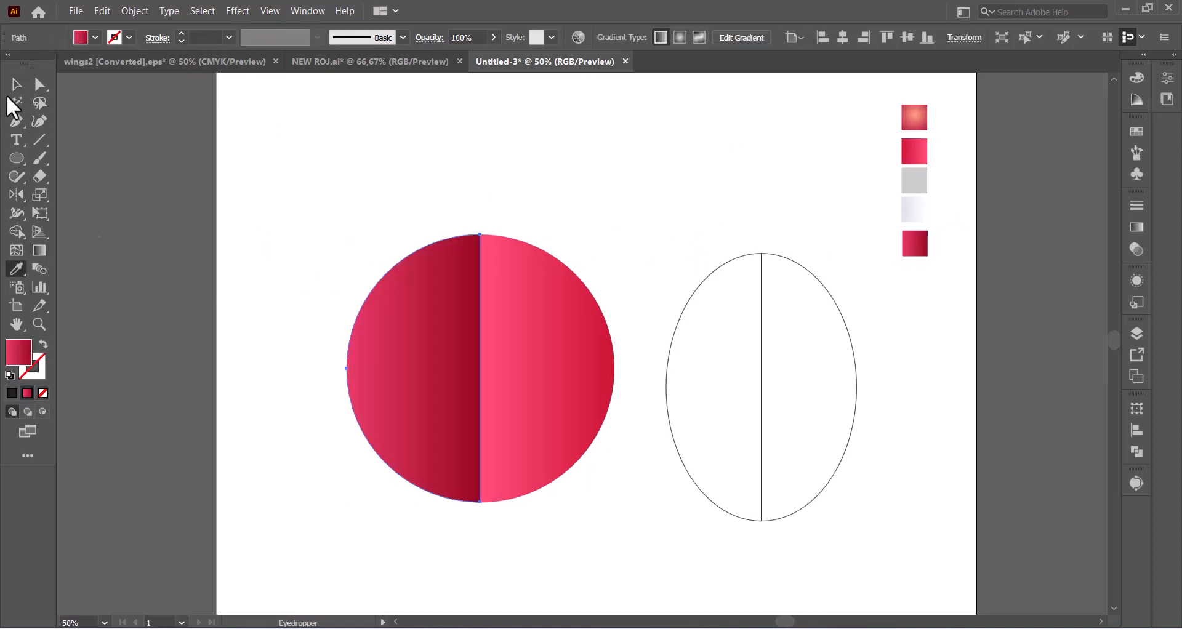
pyautogui.click(16, 85)
pyautogui.click(222, 224)
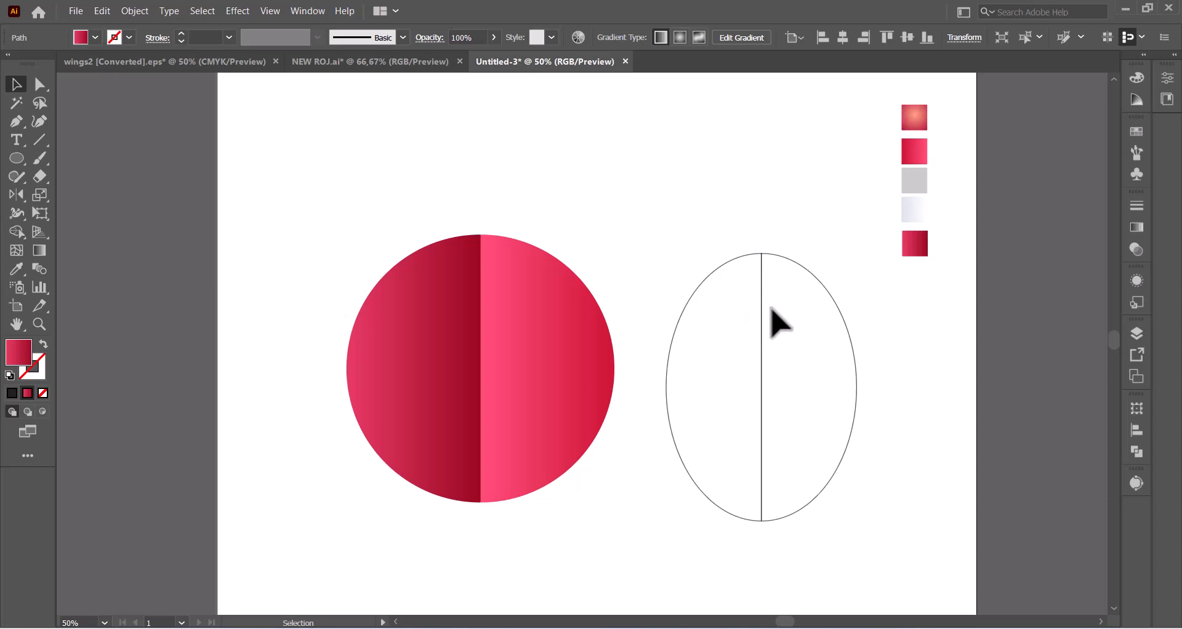
# Step: Fill the ellipse's right half with the dark red gradient sampled from the lowest colour swatch
pyautogui.click(834, 302)
pyautogui.click(16, 268)
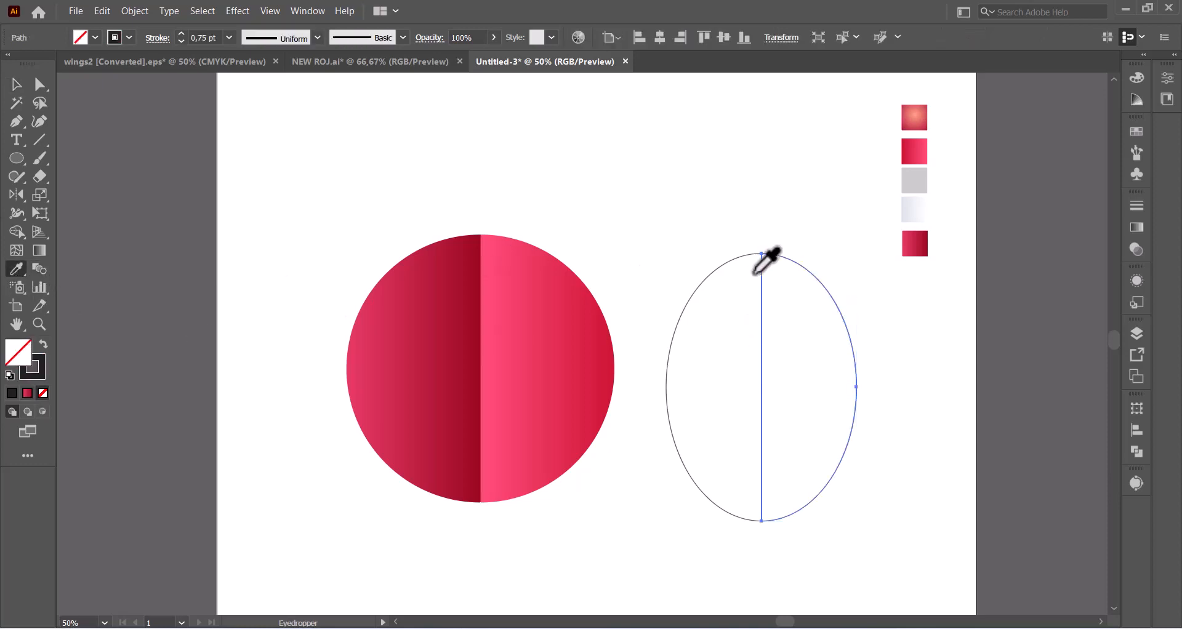
pyautogui.click(915, 244)
pyautogui.click(16, 85)
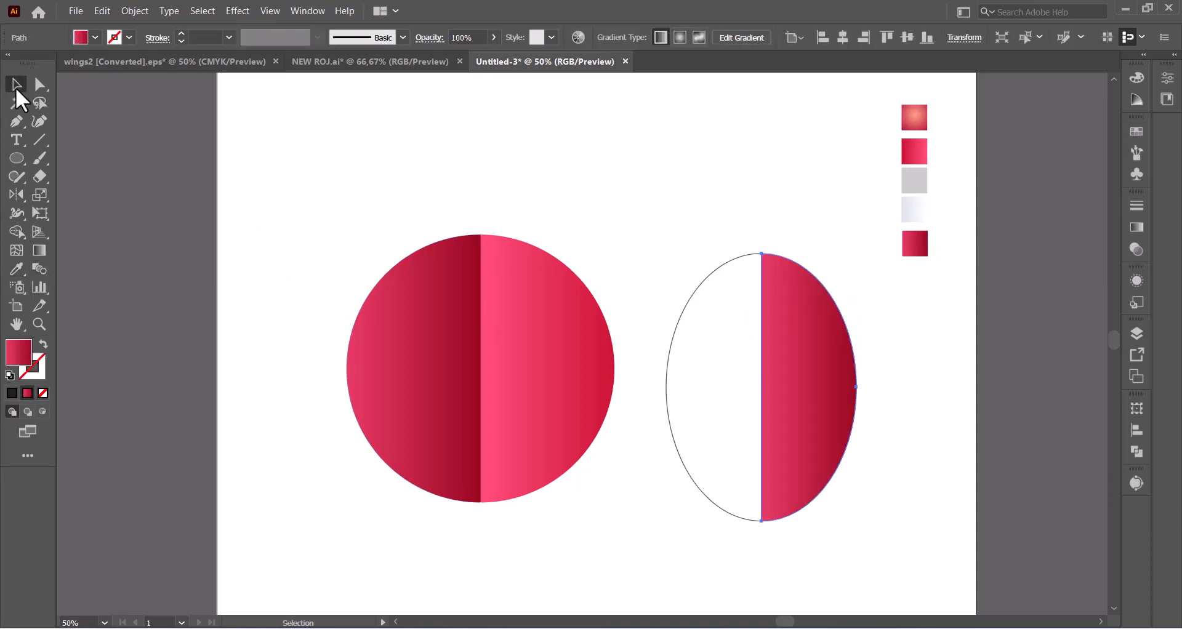
pyautogui.click(738, 270)
# Step: Fill the ellipse's left half with the bright pink-to-red gradient
pyautogui.click(730, 261)
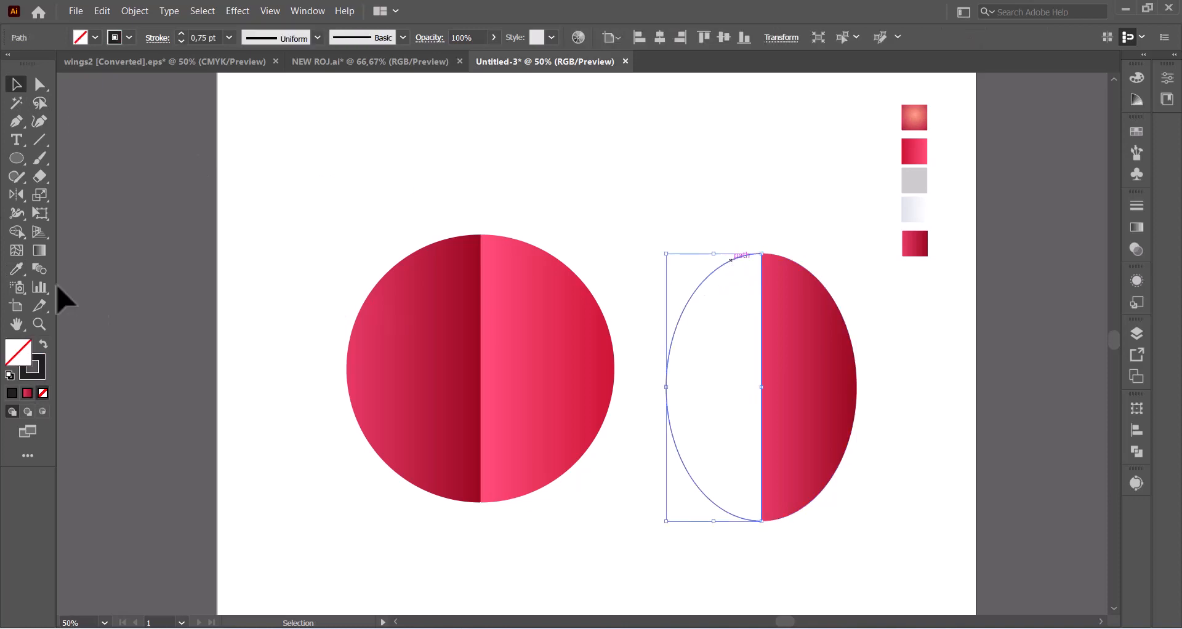
pyautogui.click(16, 269)
pyautogui.click(531, 281)
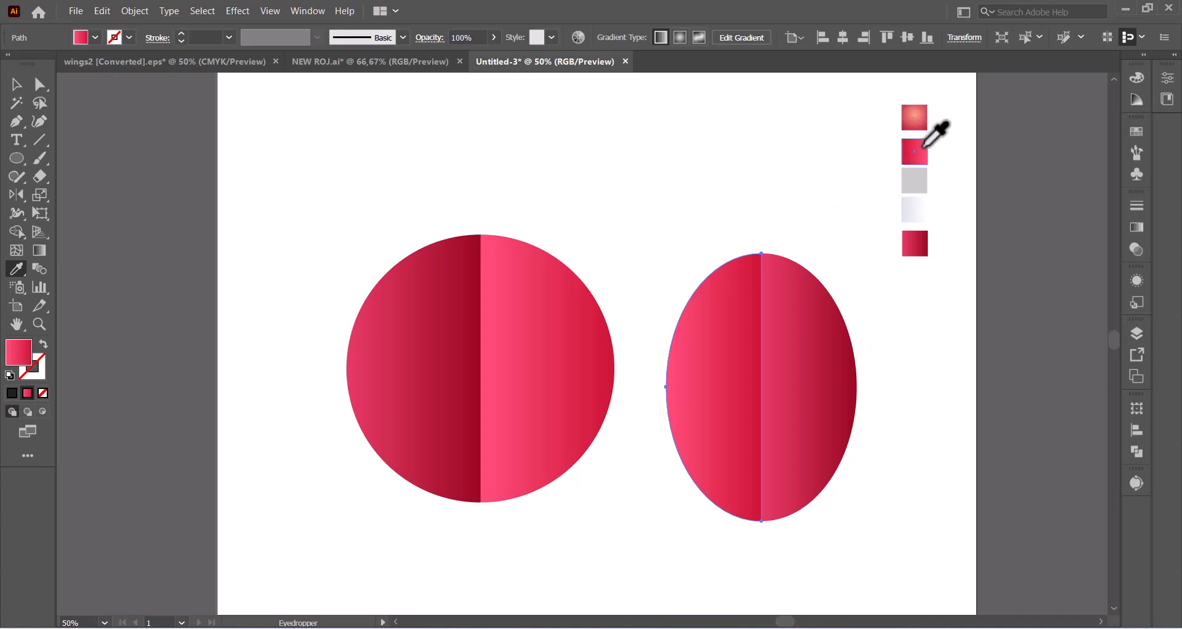
pyautogui.press('v')
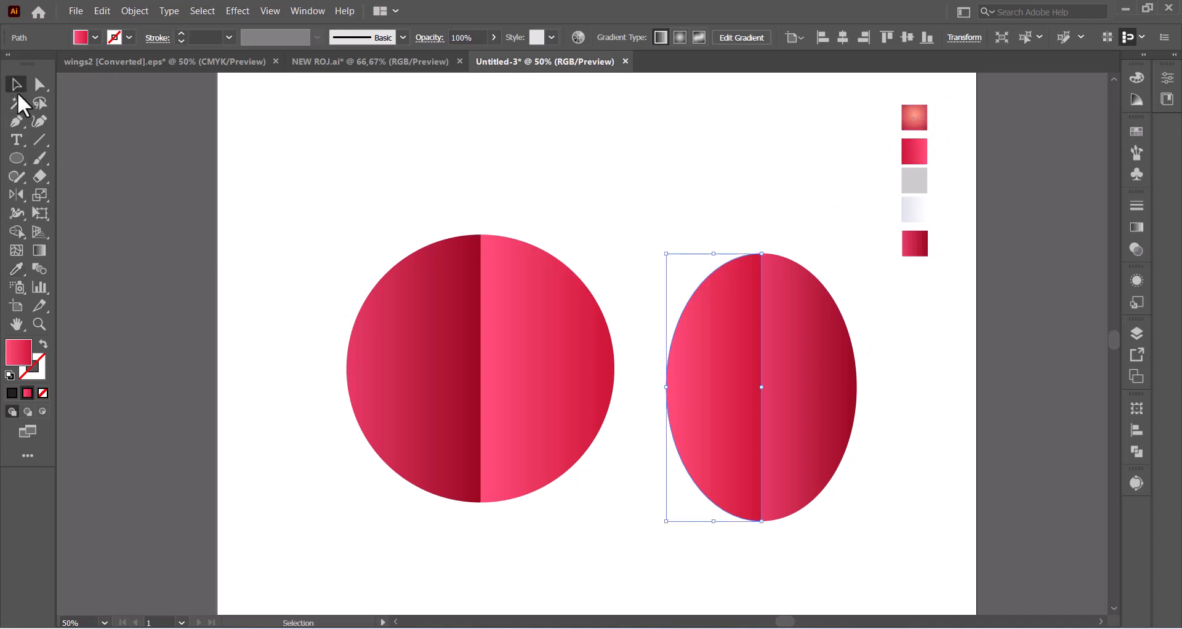
pyautogui.click(701, 181)
# Step: Move both ellipse halves onto the circle, centred so their upper and lower points coincide
pyautogui.moveTo(668, 231); pyautogui.dragTo(878, 572)
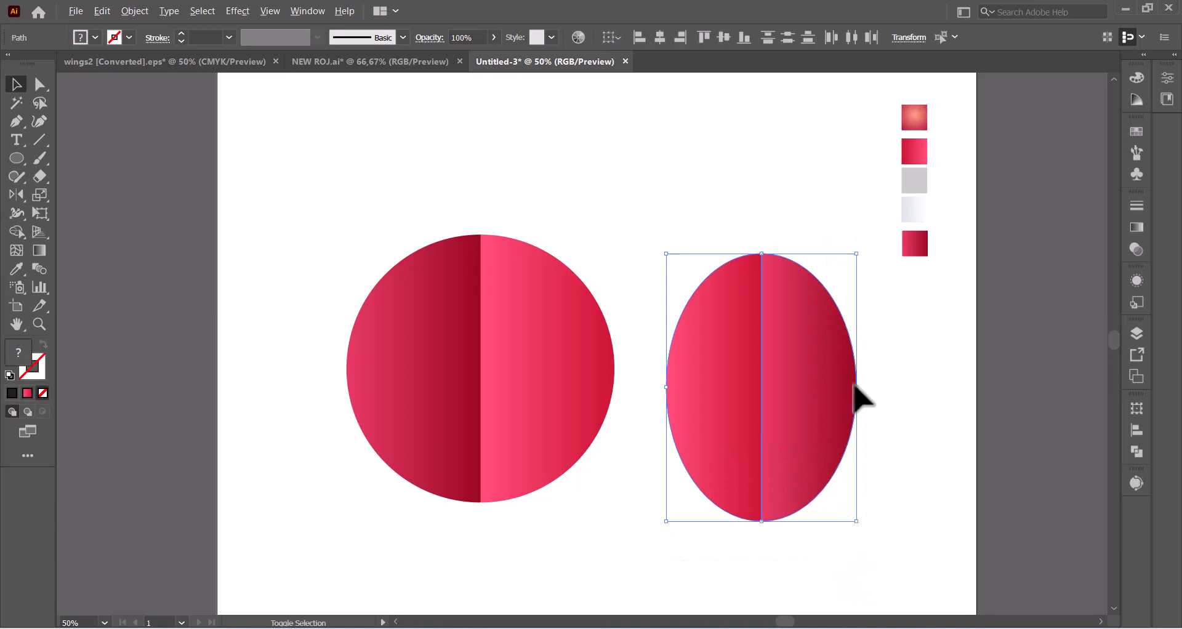
pyautogui.moveTo(828, 405); pyautogui.dragTo(541, 387)
pyautogui.click(728, 335)
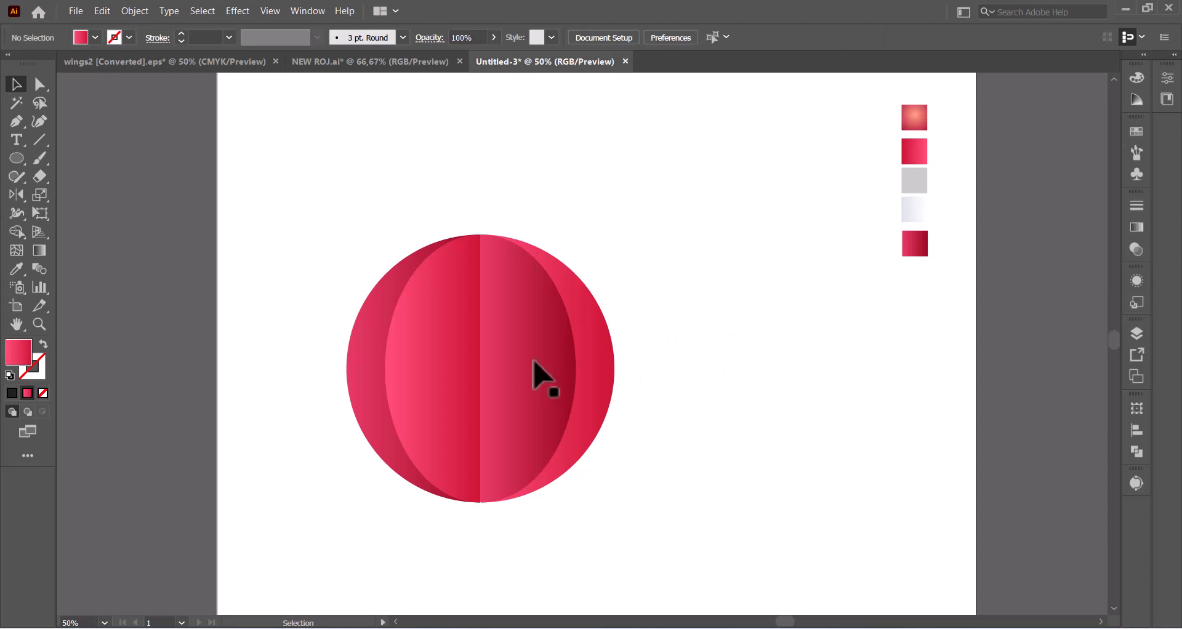
# Step: Narrow the combined circle and ellipse shape slightly and move it to the upper middle of the artboard
pyautogui.moveTo(323, 244); pyautogui.dragTo(651, 541)
pyautogui.moveTo(615, 370); pyautogui.dragTo(585, 377)
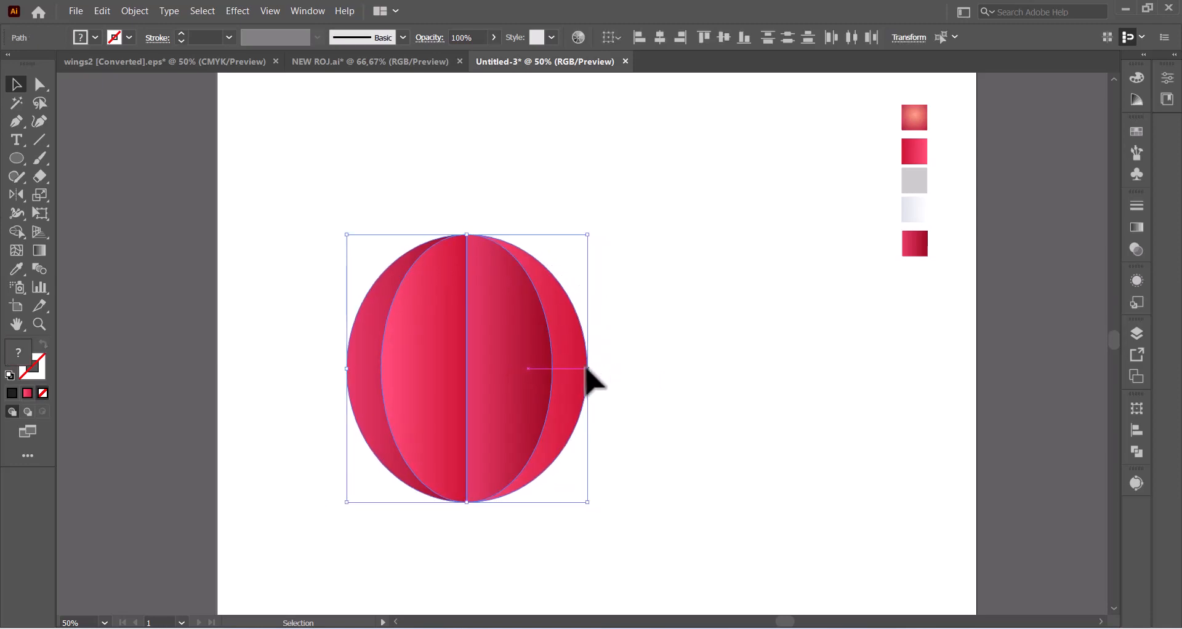
pyautogui.moveTo(523, 433); pyautogui.dragTo(604, 321)
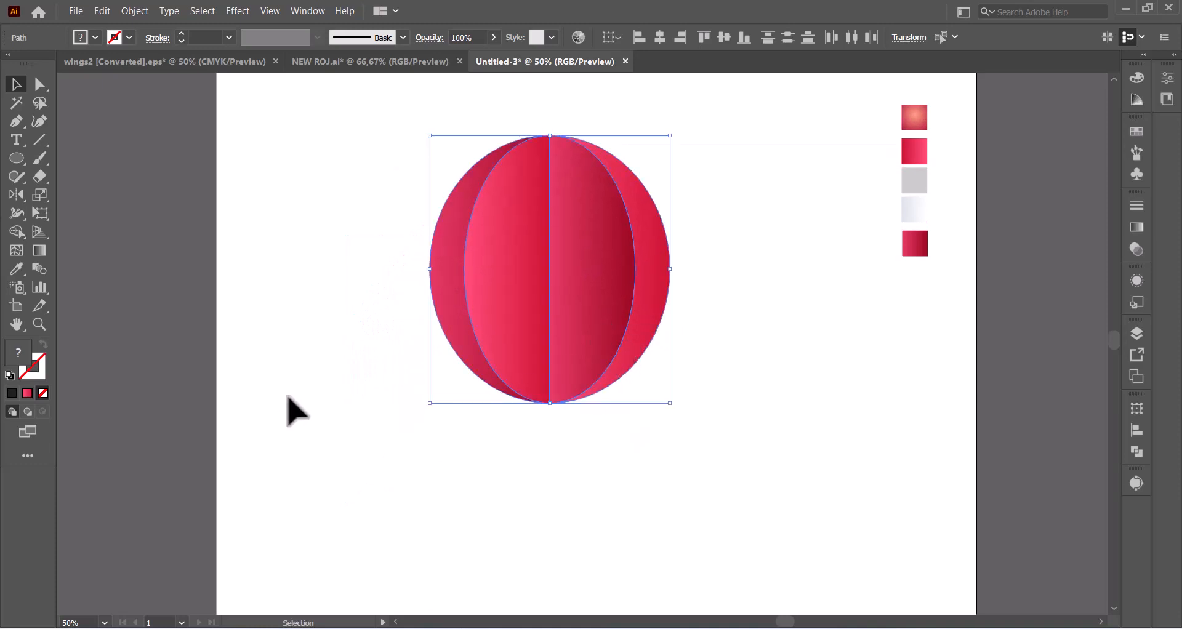
# Step: Draw a tall, narrow ellipse in the empty area below and to the left of the red shape
pyautogui.click(17, 158)
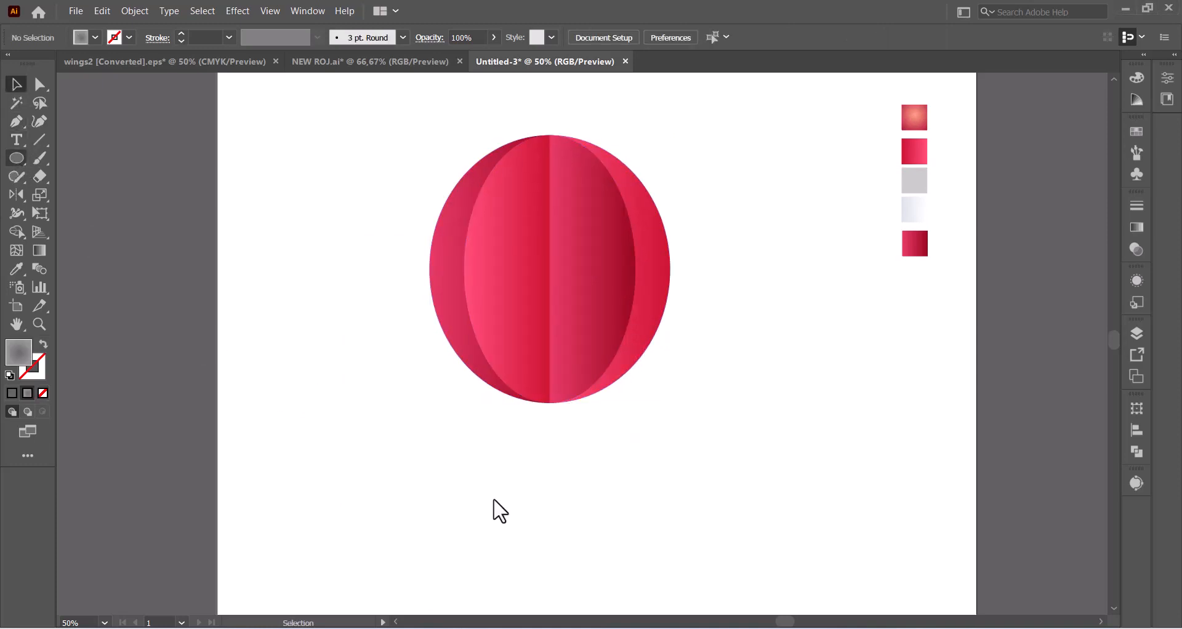
pyautogui.moveTo(321, 407); pyautogui.dragTo(394, 575)
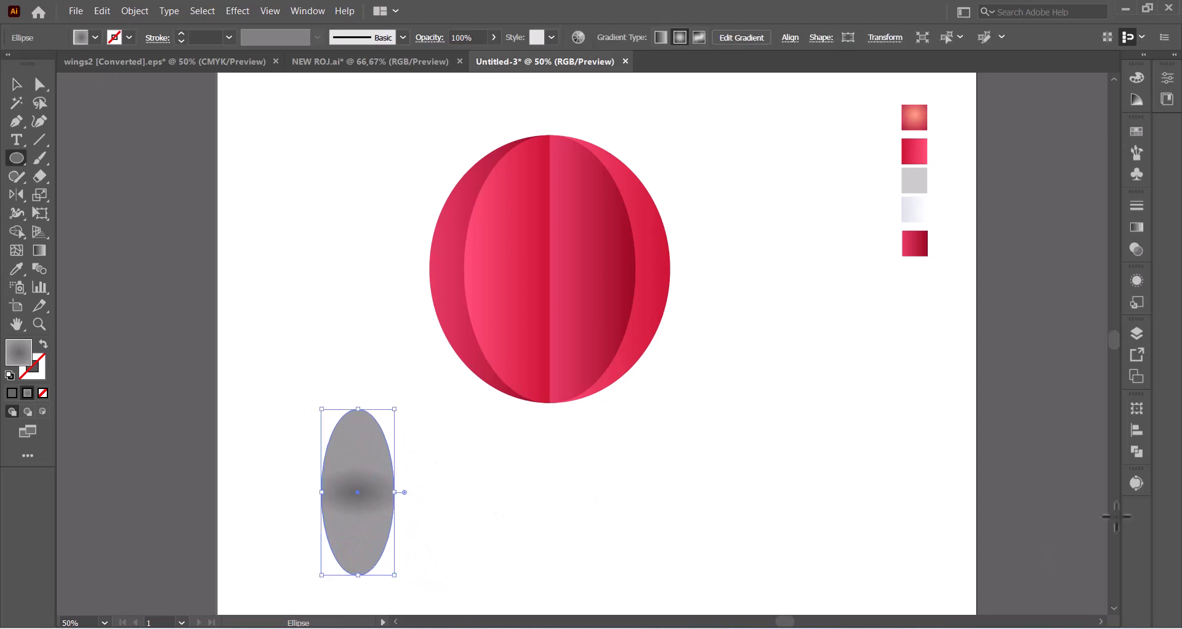
# Step: Set the outer colour stop of the narrow ellipse's radial gradient to white
pyautogui.click(1133, 225)
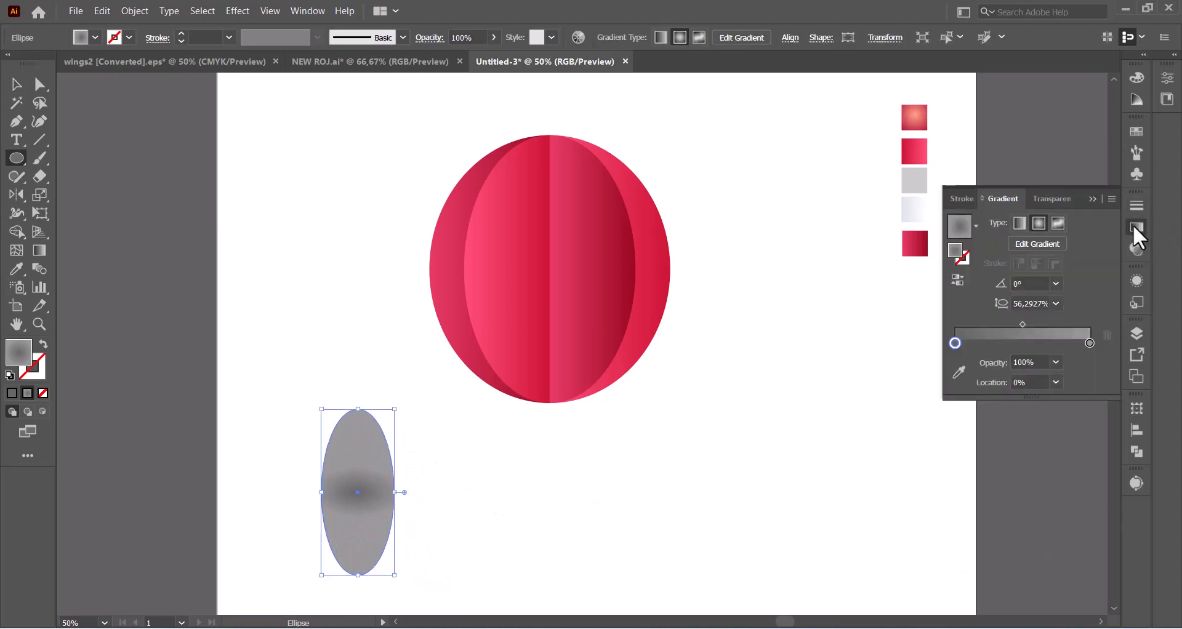
pyautogui.click(955, 343)
pyautogui.click(1089, 343)
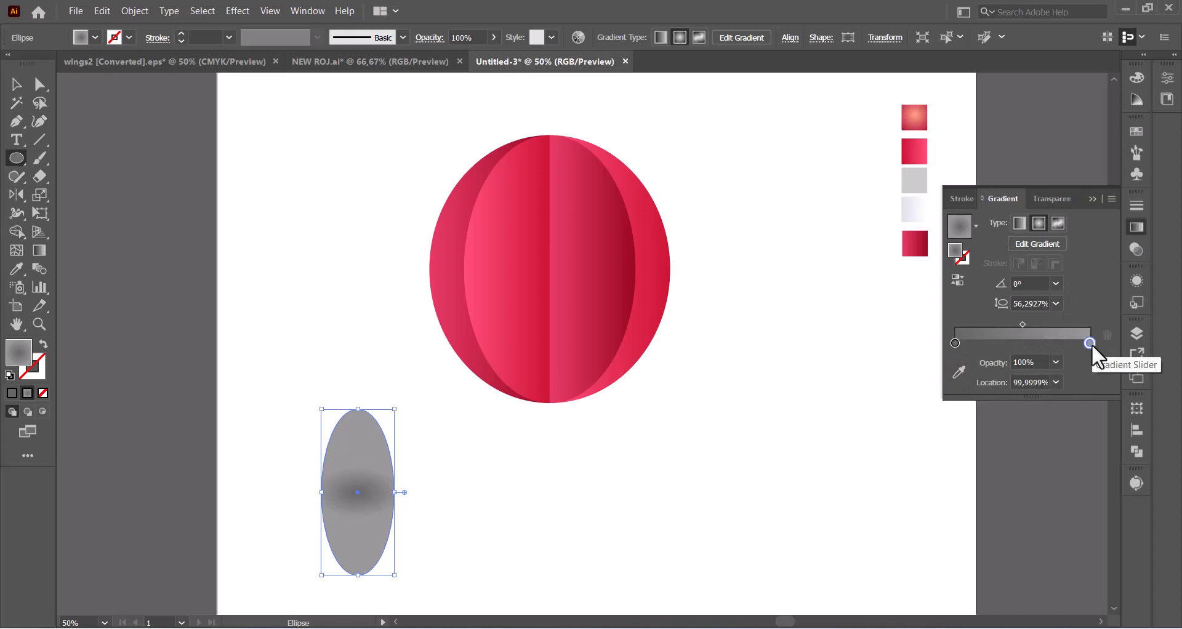
pyautogui.doubleClick(1089, 343)
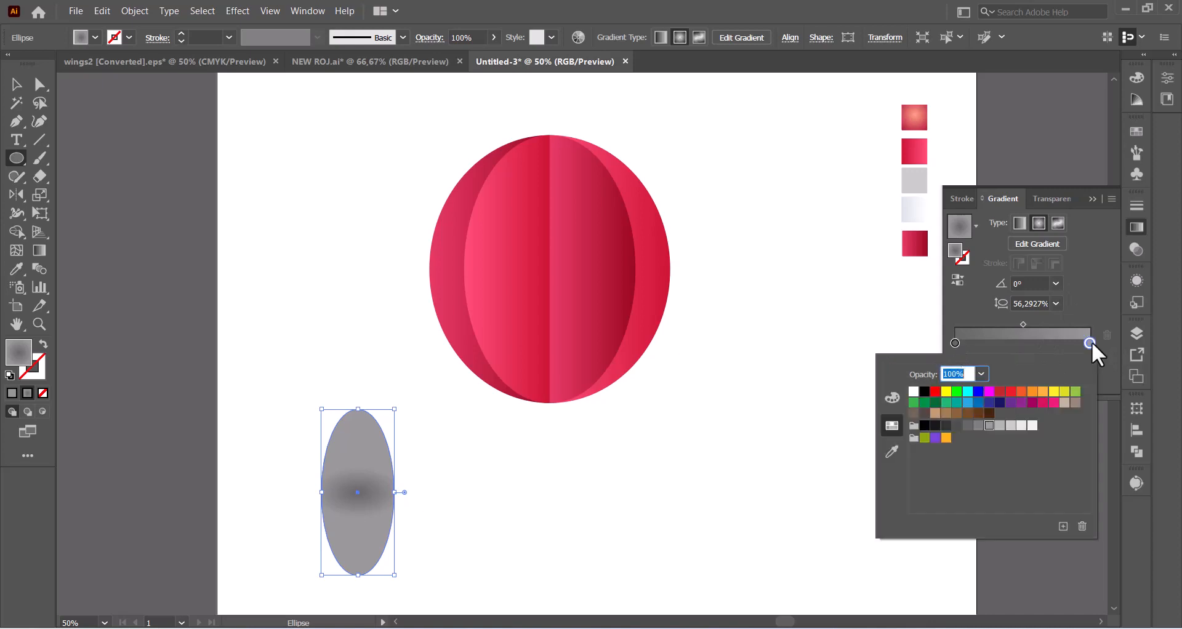
pyautogui.click(913, 392)
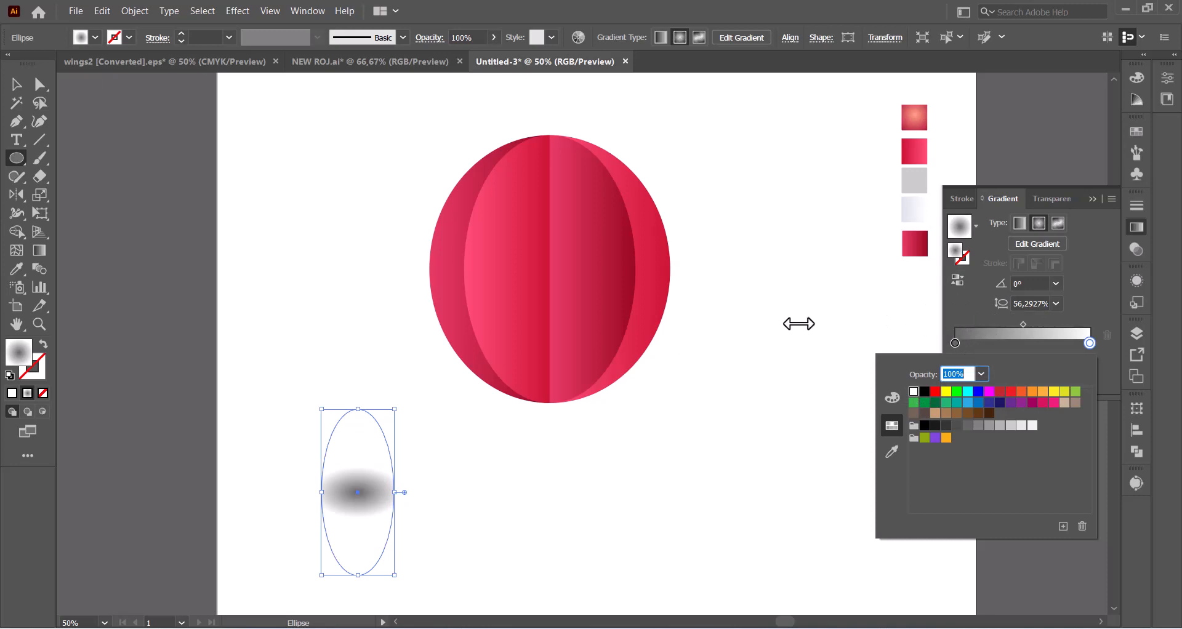
pyautogui.click(11, 86)
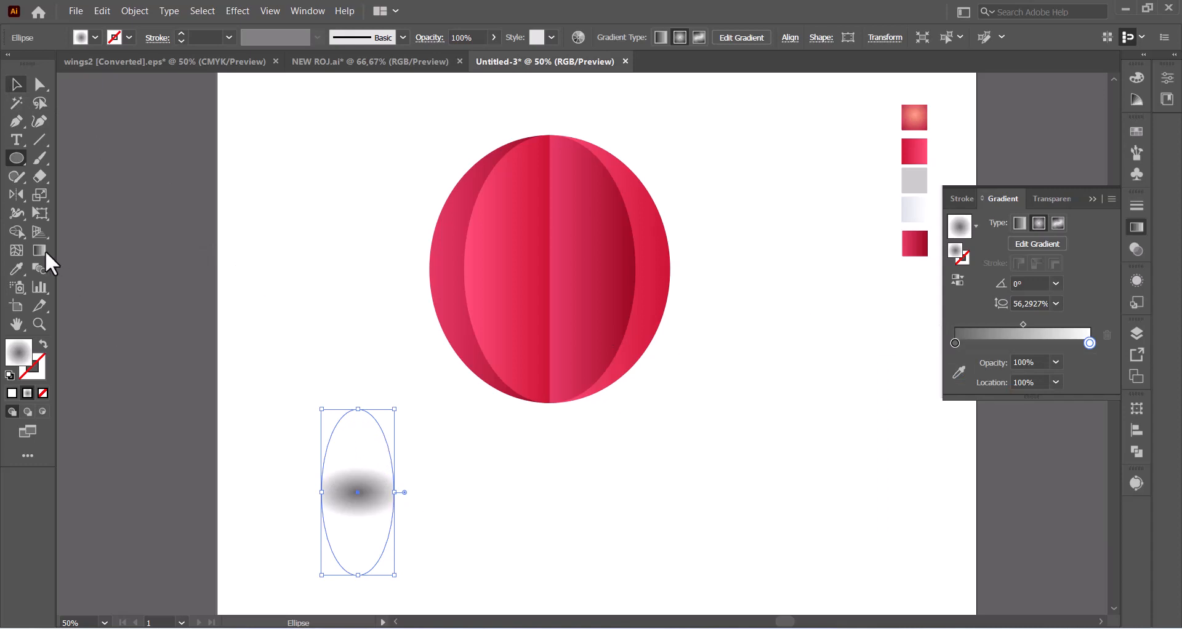
pyautogui.click(361, 359)
pyautogui.click(617, 356)
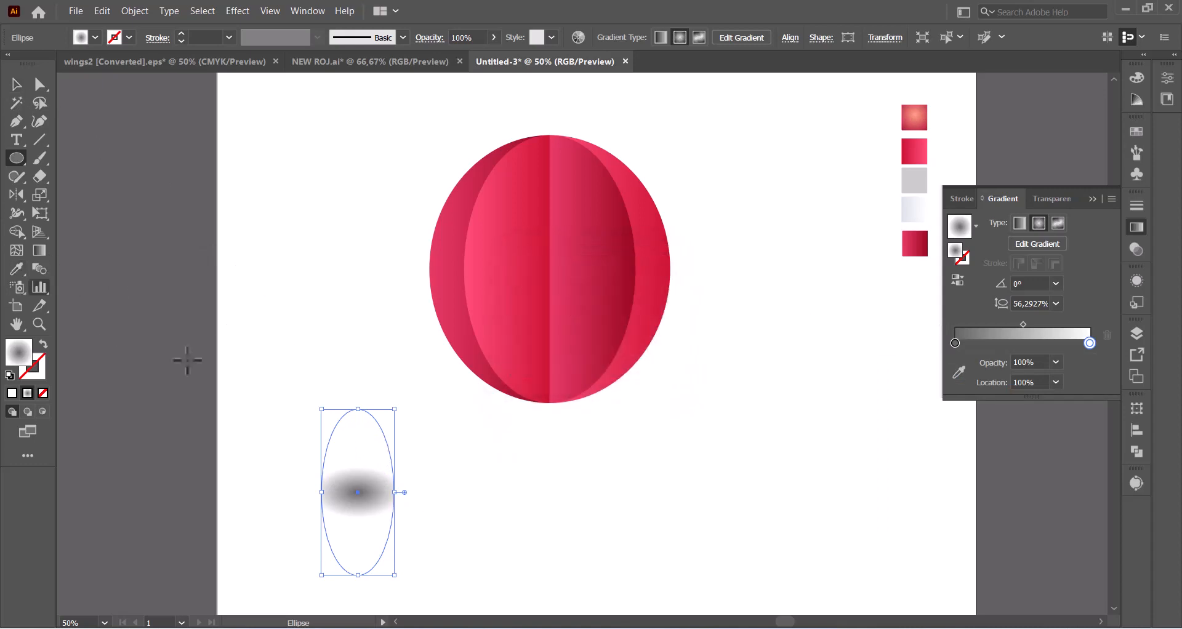
# Step: Reshape the radial gradient into a tall oval that fades out just inside the narrow ellipse's outline
pyautogui.click(39, 250)
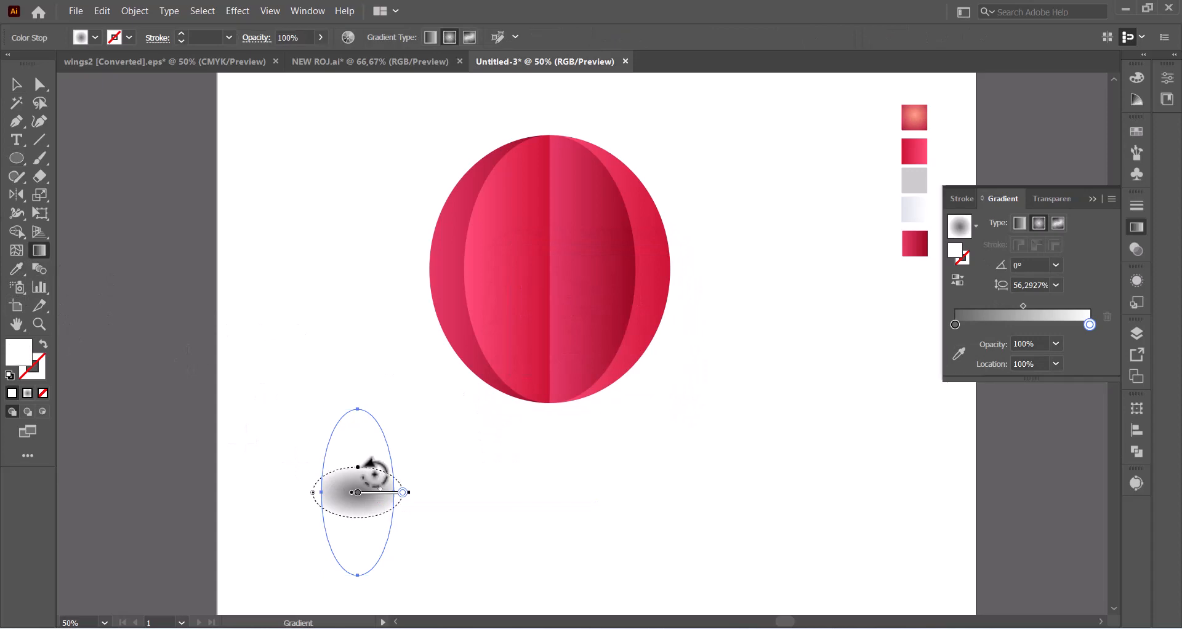
pyautogui.moveTo(358, 467); pyautogui.dragTo(357, 421)
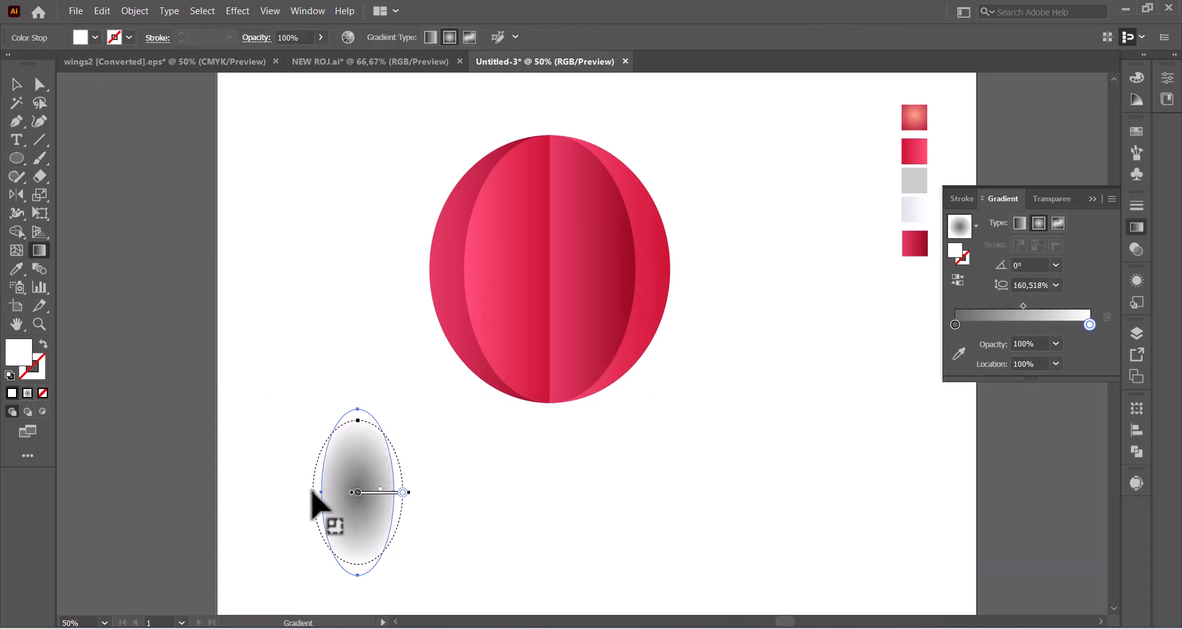
pyautogui.moveTo(311, 489); pyautogui.dragTo(322, 493)
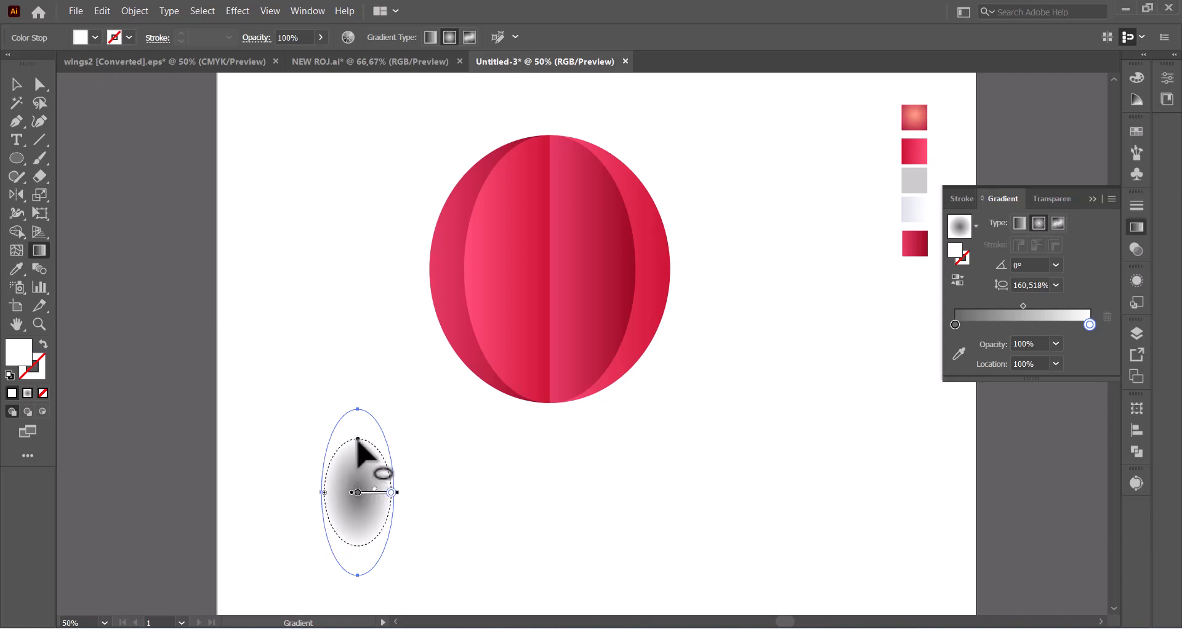
pyautogui.moveTo(358, 439); pyautogui.dragTo(358, 427)
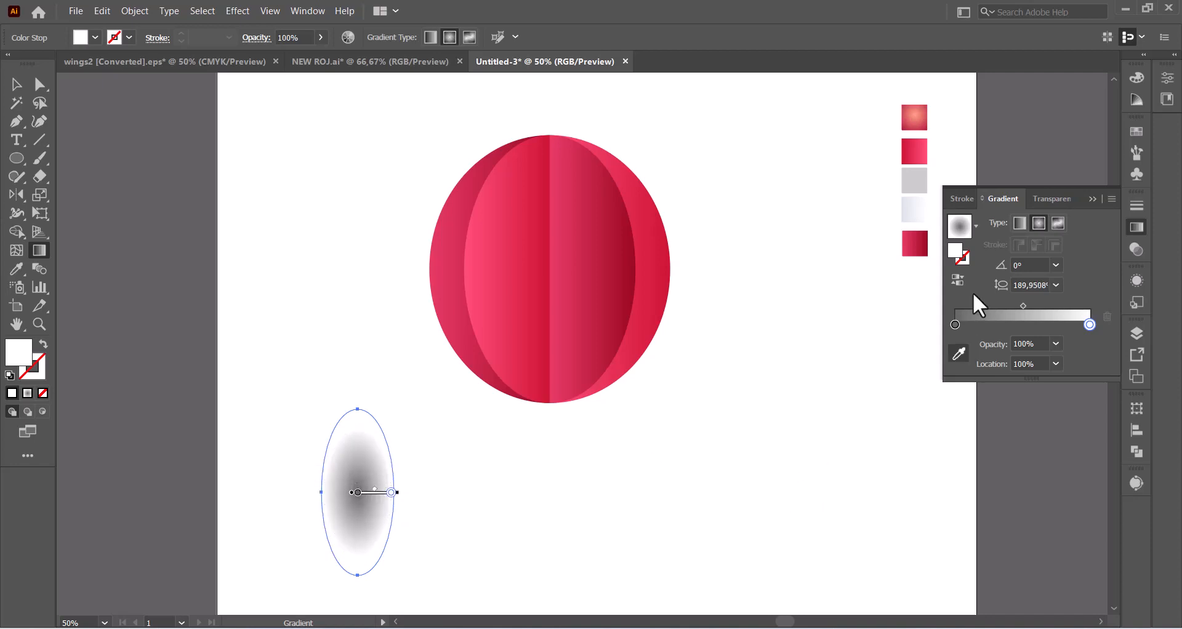
# Step: Set the gradient ellipse's blending mode to Multiply
pyautogui.click(1043, 197)
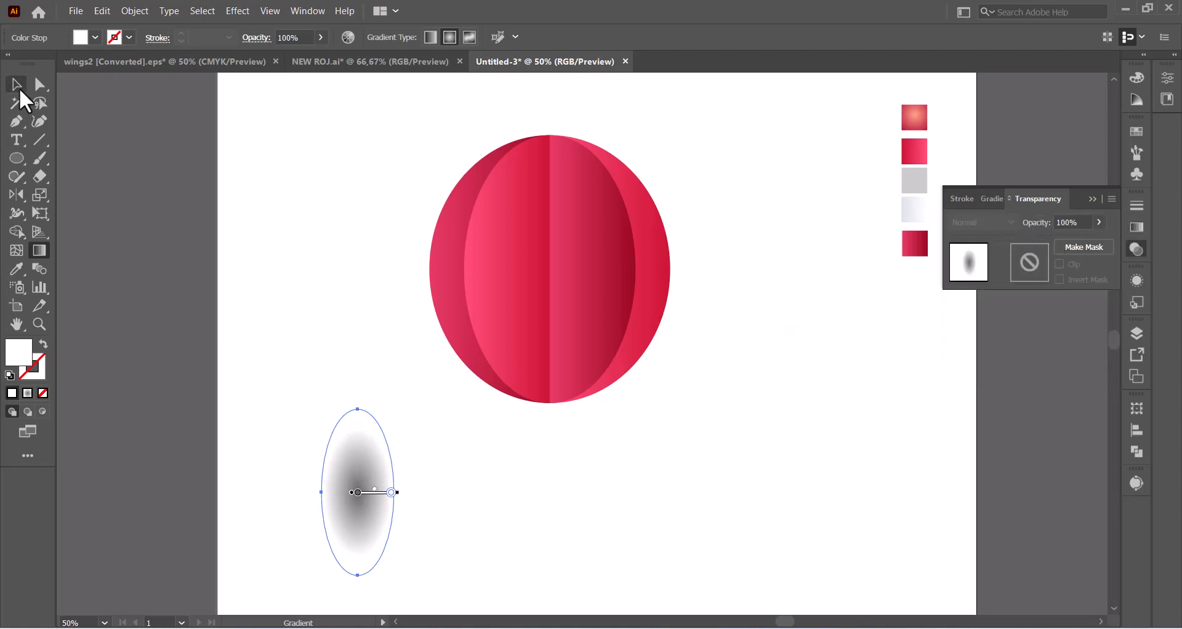
pyautogui.press('v')
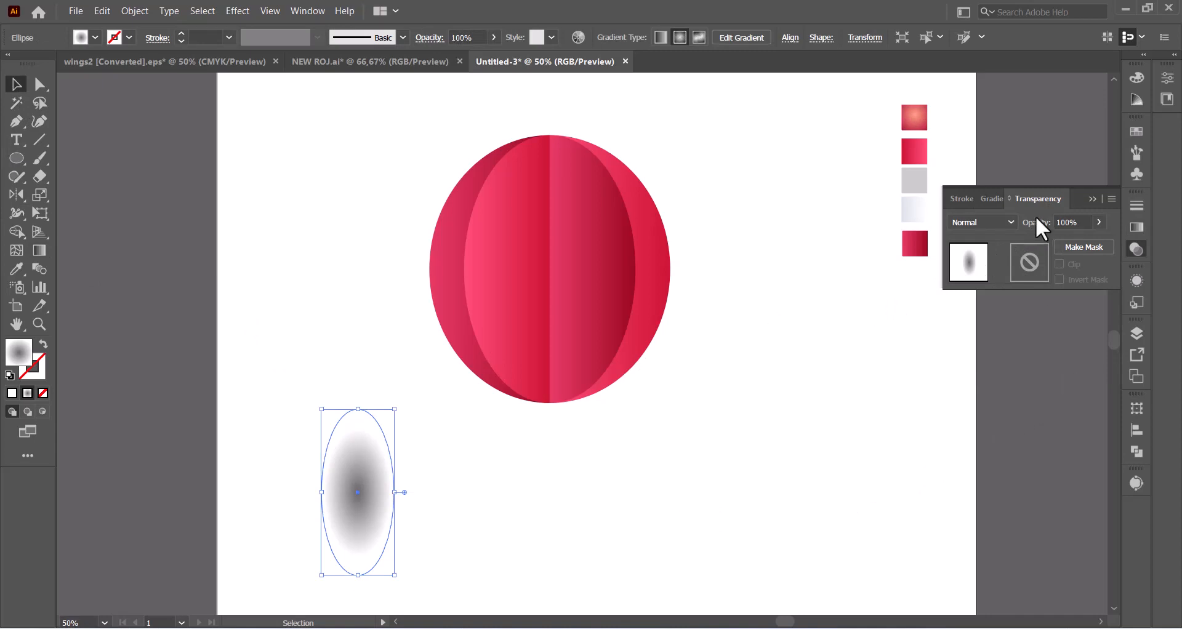
pyautogui.click(1010, 224)
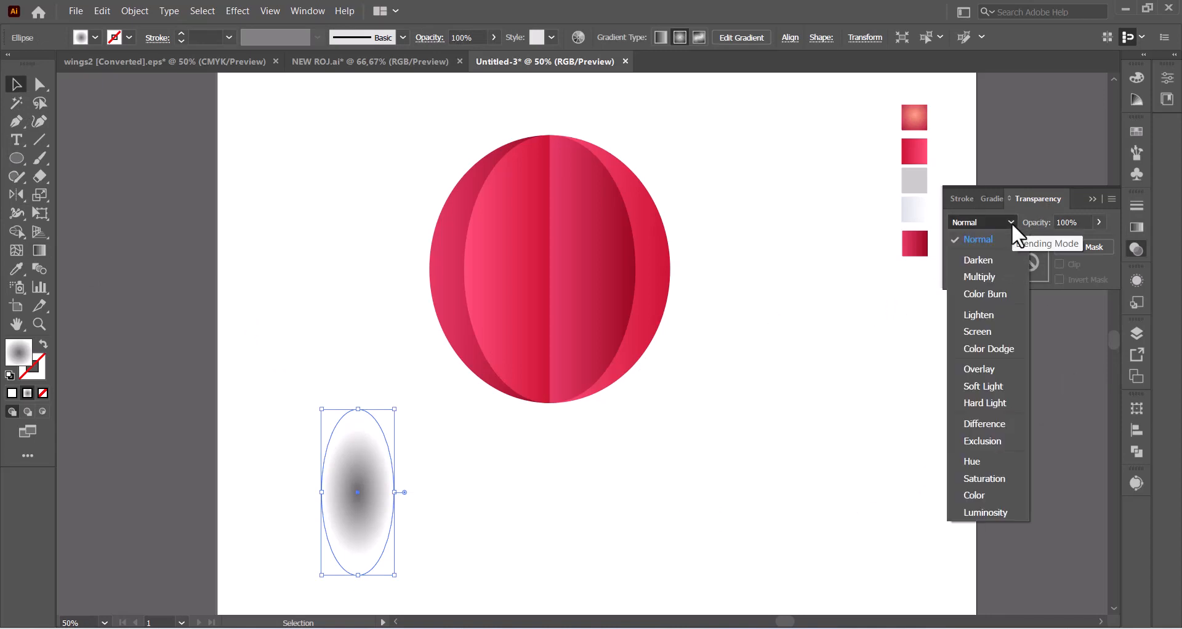
pyautogui.click(996, 276)
# Step: Move the shadow ellipse onto the left side of the red shape, over the inner left panel's outer edge
pyautogui.moveTo(394, 490); pyautogui.dragTo(348, 323)
pyautogui.rightClick(345, 317)
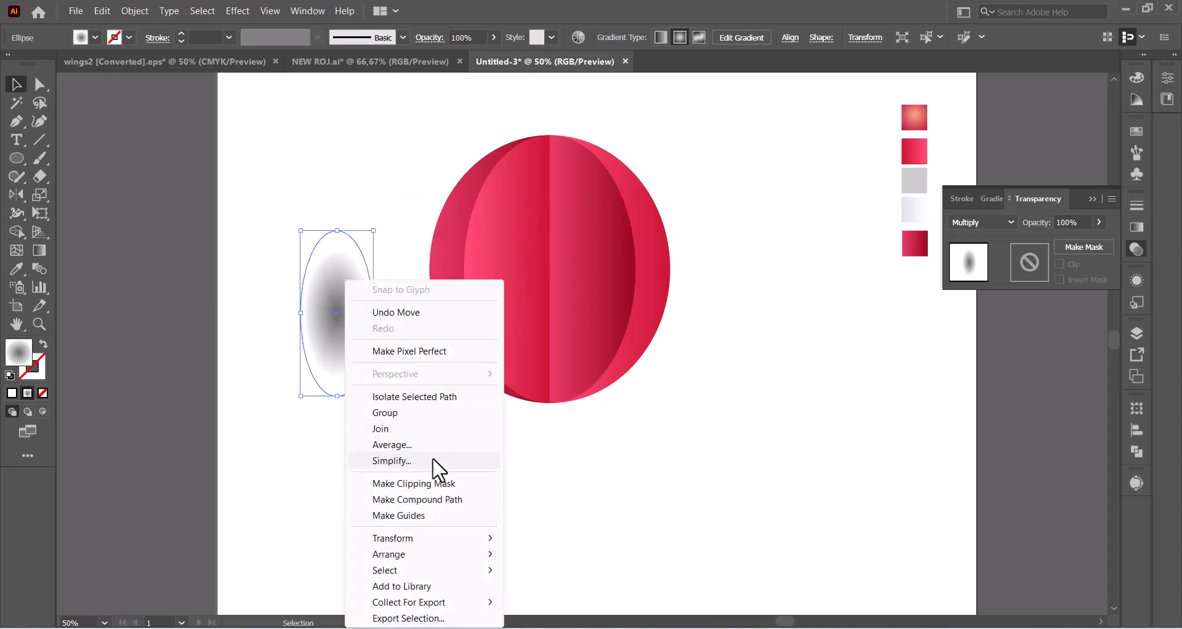
pyautogui.moveTo(321, 301); pyautogui.dragTo(449, 245)
# Step: Bring the red shape's inner left panel to the front so it covers part of the shadow ellipse
pyautogui.rightClick(510, 322)
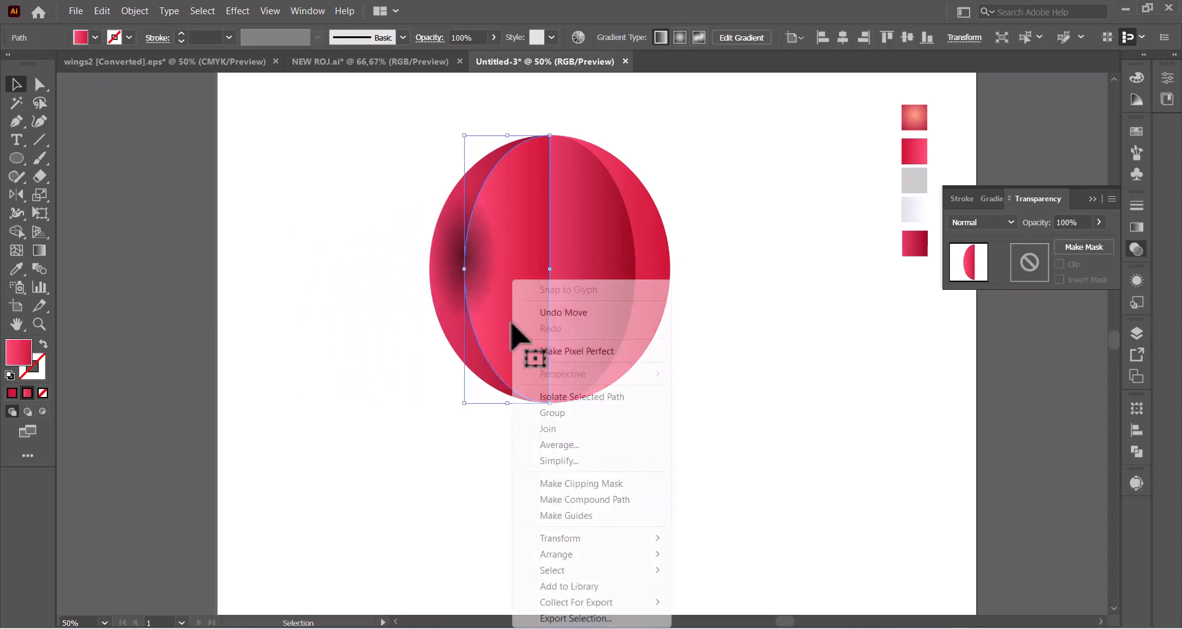
pyautogui.moveTo(617, 556)
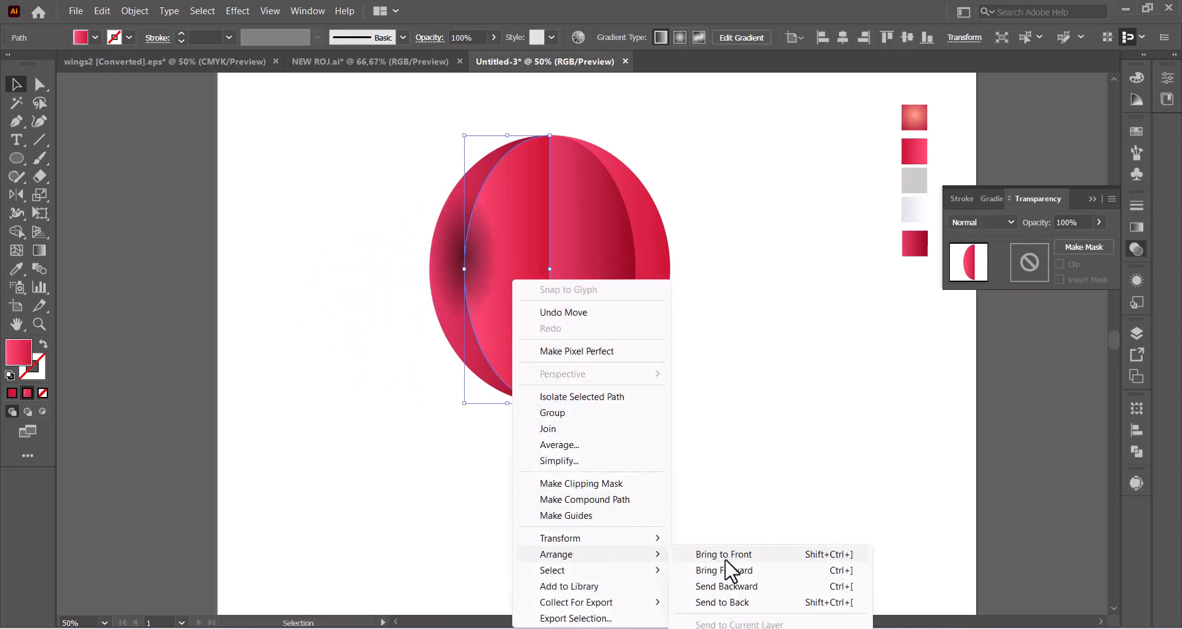
pyautogui.click(725, 557)
pyautogui.click(450, 235)
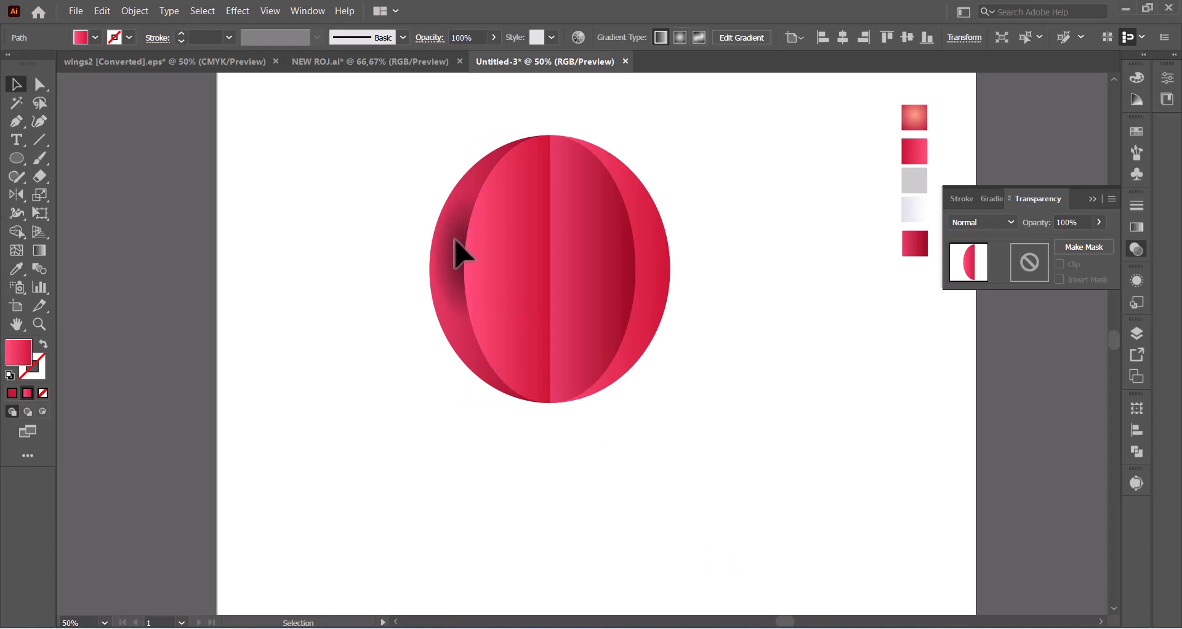
pyautogui.click(346, 335)
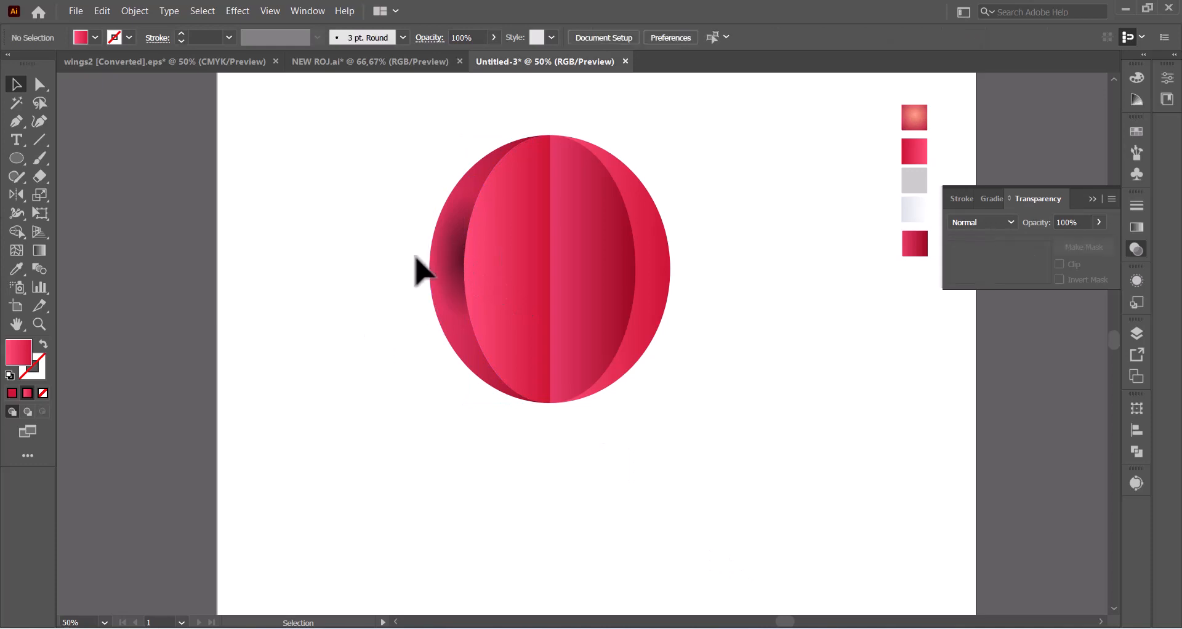
# Step: Enlarge the shadow ellipse to nearly the red shape's full height and fit it along the left outer panel
pyautogui.click(454, 266)
pyautogui.moveTo(502, 174); pyautogui.dragTo(552, 117)
pyautogui.moveTo(434, 169); pyautogui.dragTo(456, 220)
pyautogui.moveTo(495, 169); pyautogui.dragTo(504, 123)
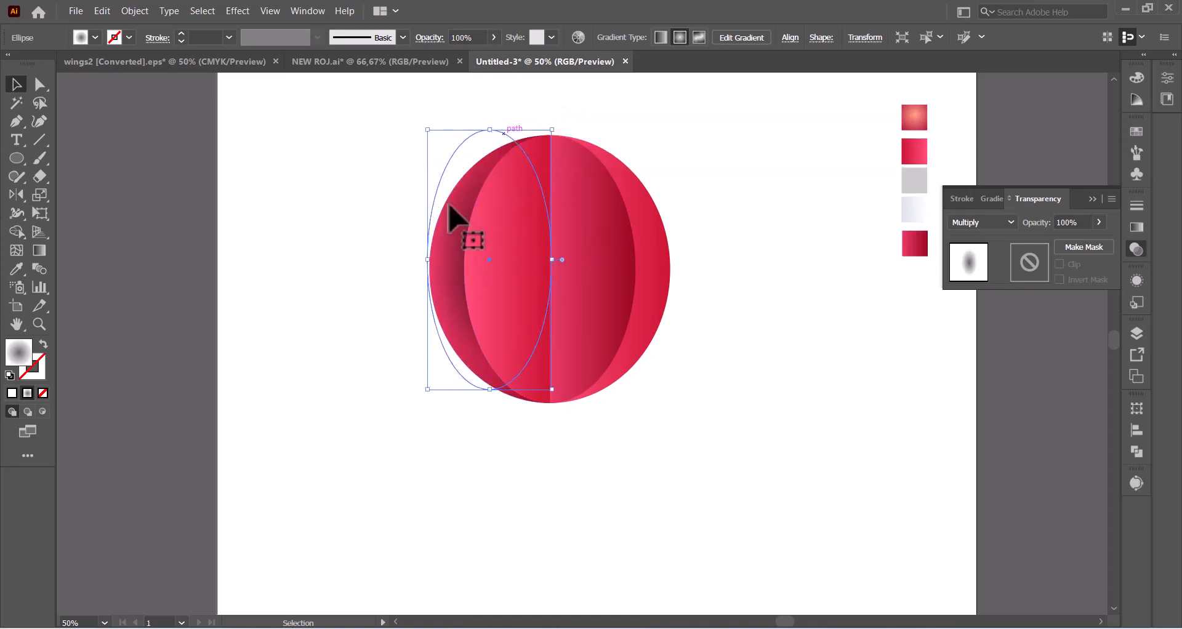
# Step: Place a copy of the shadow ellipse on the red shape's right side, behind the inner right panel
pyautogui.moveTo(449, 256); pyautogui.dragTo(579, 269)
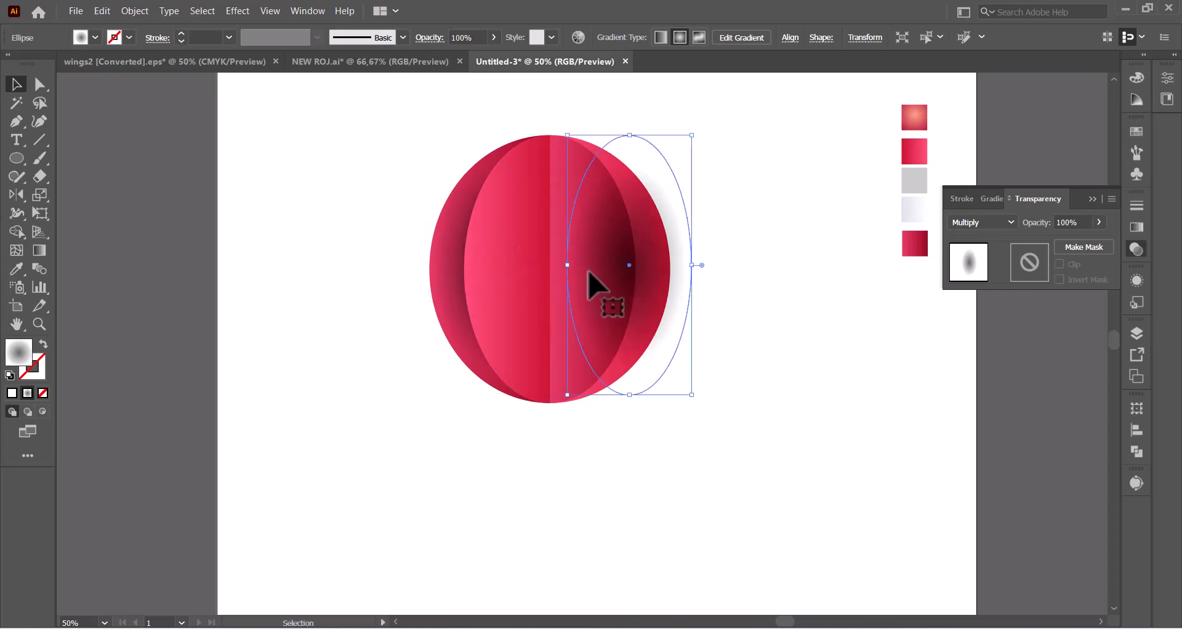
pyautogui.click(562, 170)
pyautogui.rightClick(564, 170)
pyautogui.moveTo(701, 449)
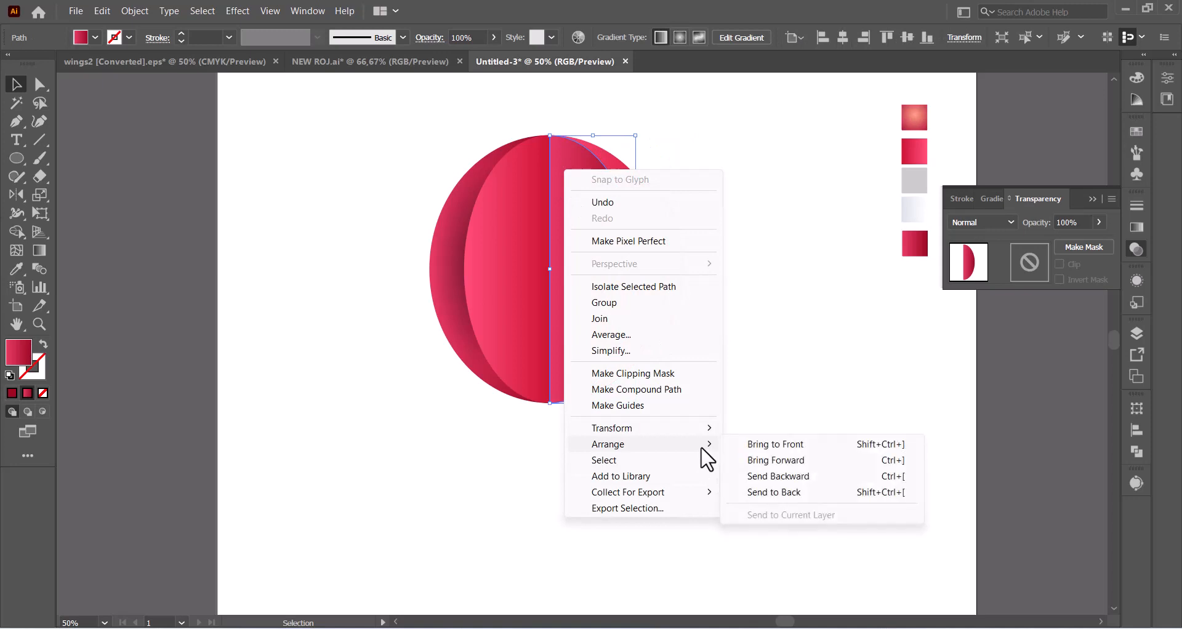
pyautogui.click(766, 445)
pyautogui.moveTo(638, 250)
pyautogui.mouseDown()
pyautogui.moveTo(649, 251)
pyautogui.moveTo(627, 246)
pyautogui.mouseUp()
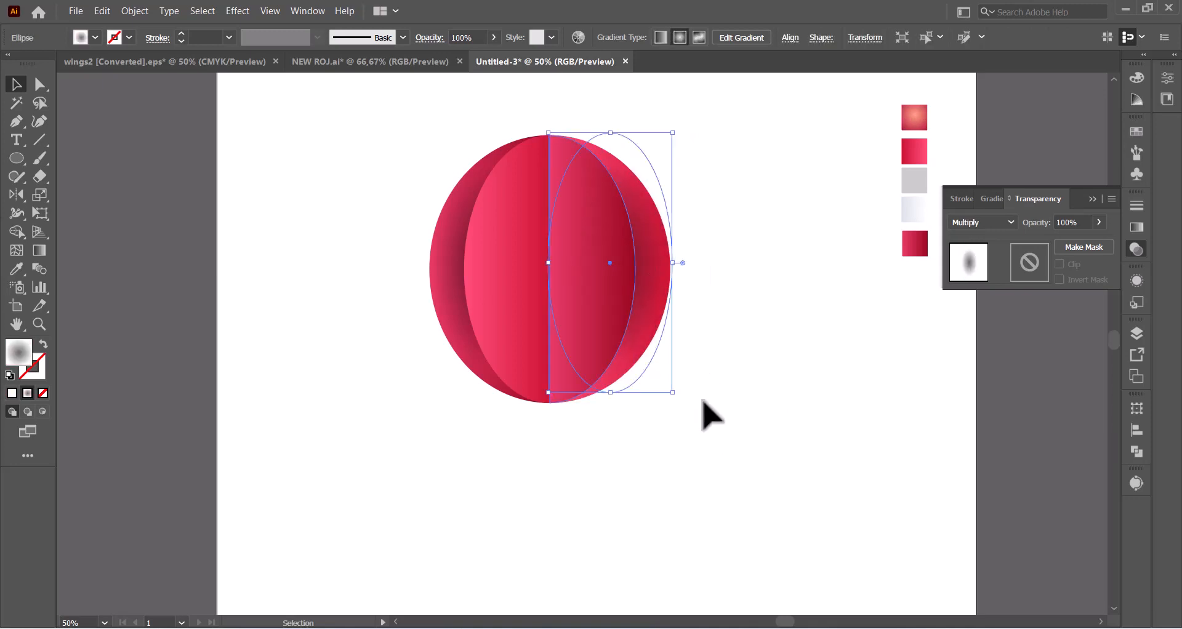
pyautogui.click(702, 400)
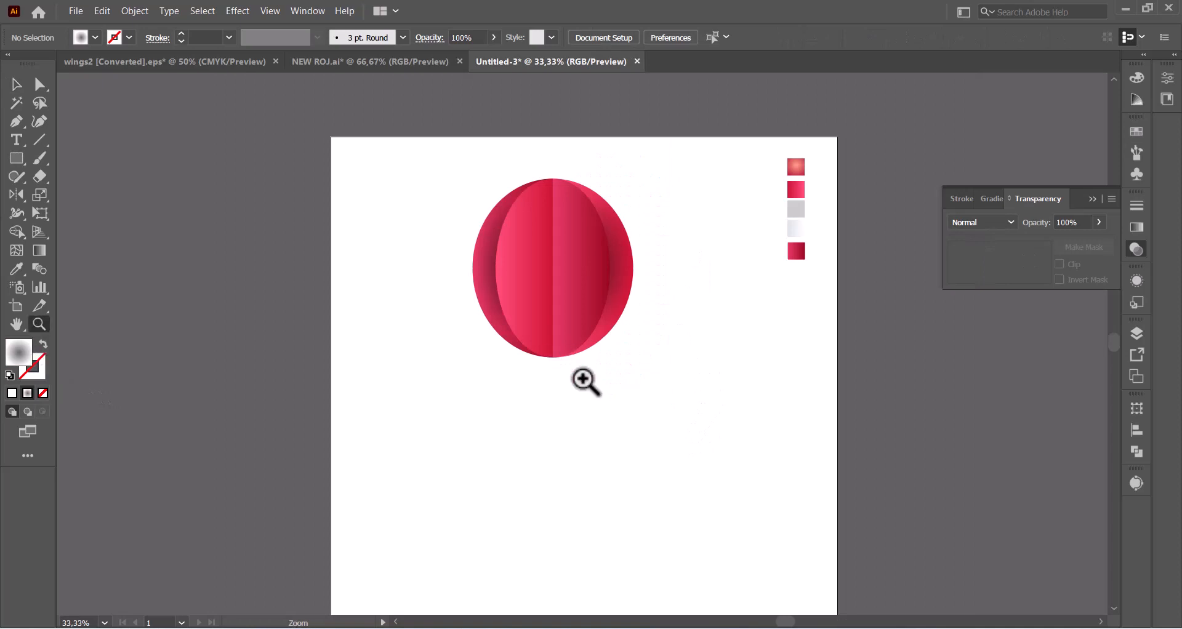
# Step: Draw a small rectangle in the empty area below and to the left of the red shape
pyautogui.click(586, 381)
pyautogui.click(575, 409)
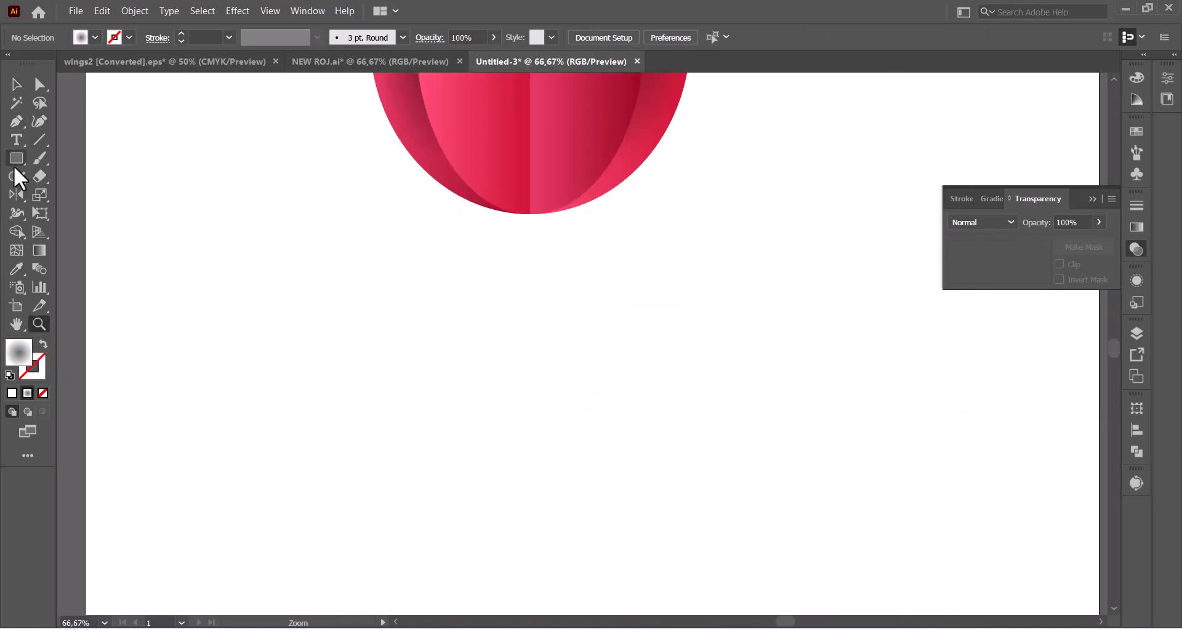
pyautogui.moveTo(348, 363); pyautogui.dragTo(454, 448)
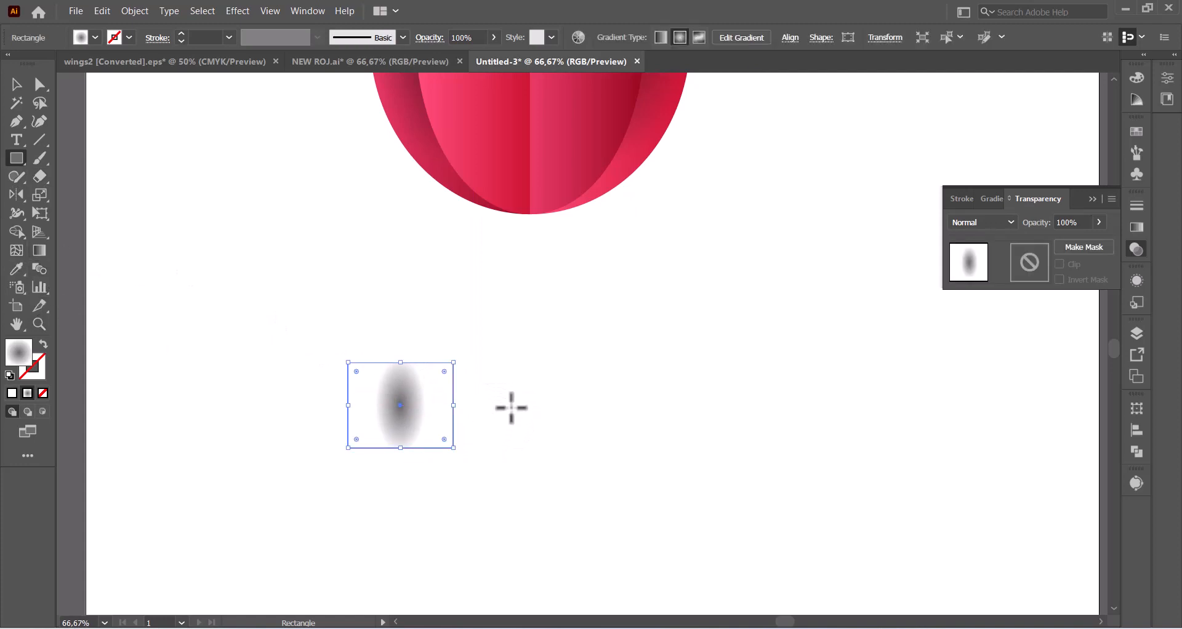
pyautogui.scroll(5, 516, 406)
pyautogui.scroll(-1, 520, 407)
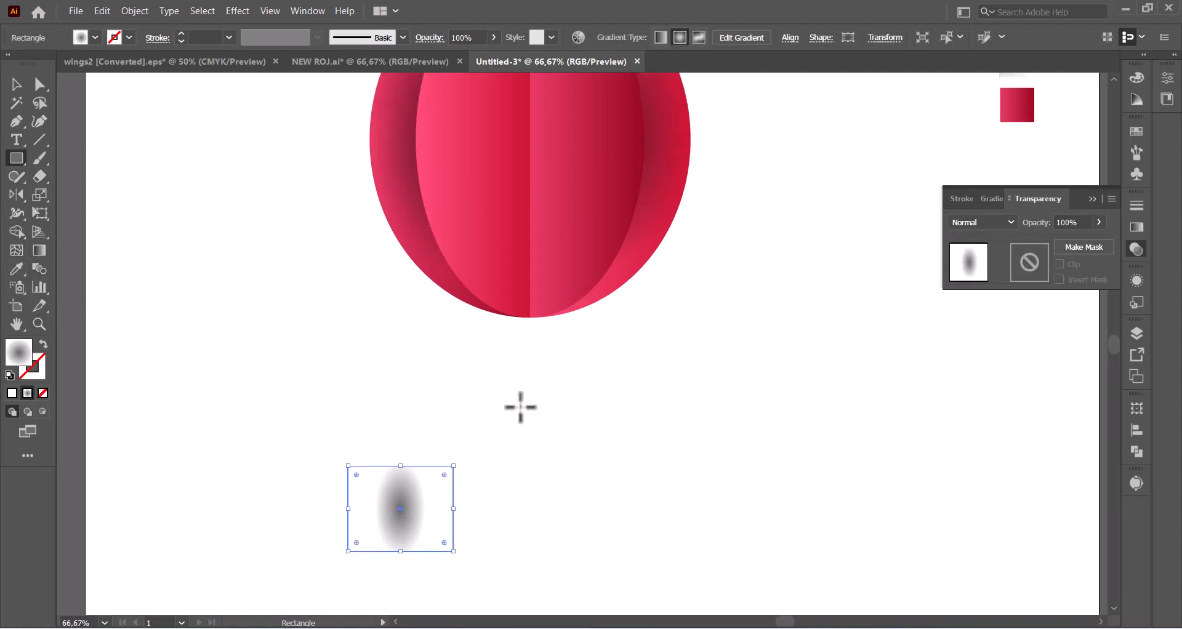
# Step: Fill the small rectangle with the bright pink-to-red gradient sampled from the colour samples
pyautogui.click(40, 324)
pyautogui.keyDown('alt'); pyautogui.click(607, 365); pyautogui.keyUp('alt')
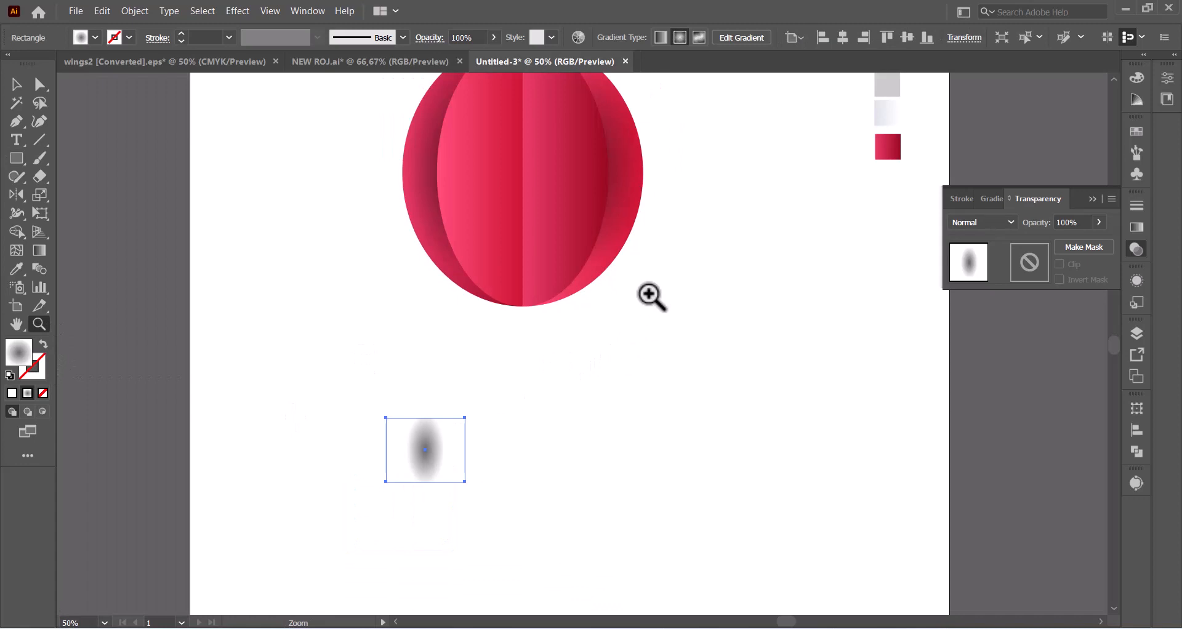
pyautogui.scroll(1, 651, 297)
pyautogui.click(17, 268)
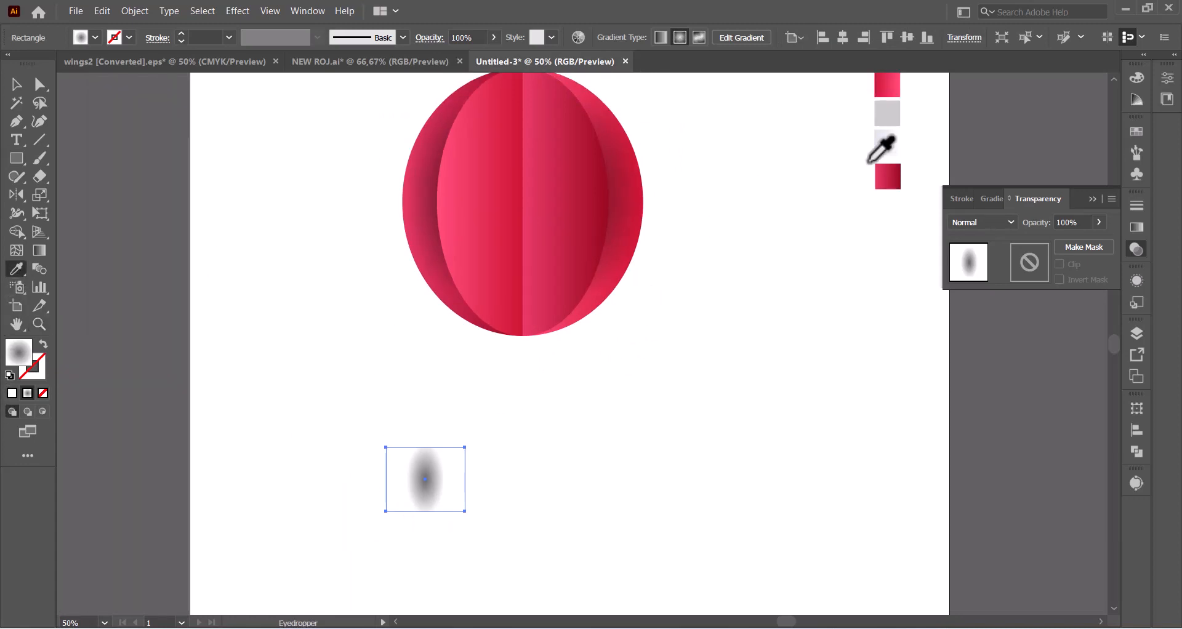
pyautogui.click(894, 86)
pyautogui.click(16, 83)
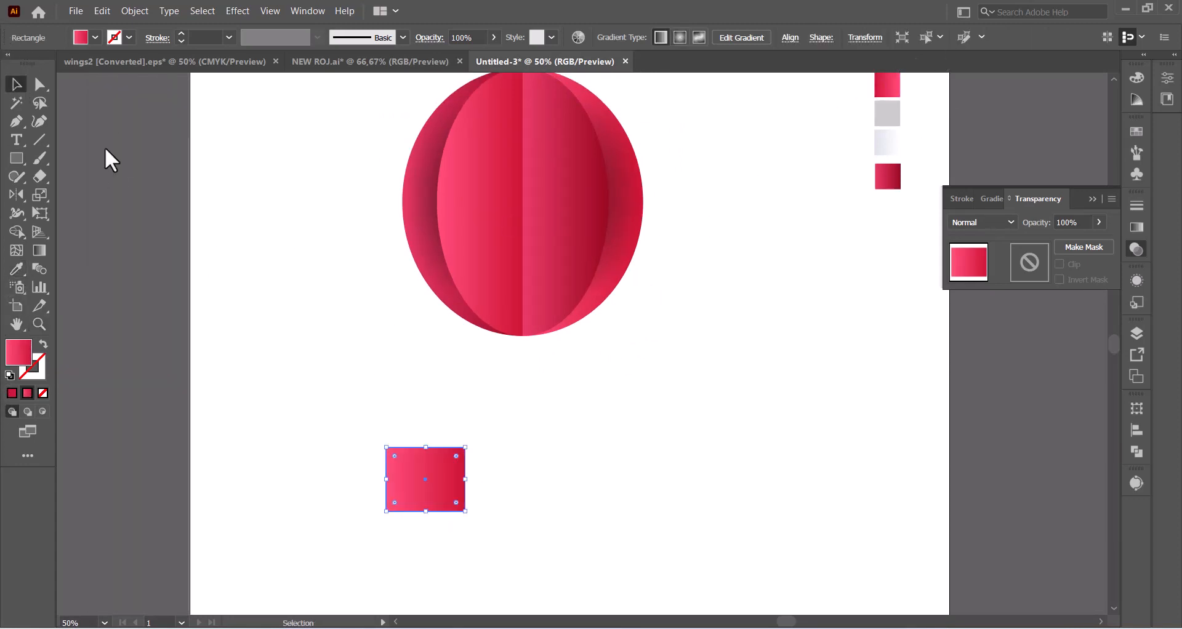
# Step: Duplicate the gradient rectangle a short distance to its right
pyautogui.click(39, 324)
pyautogui.click(448, 475)
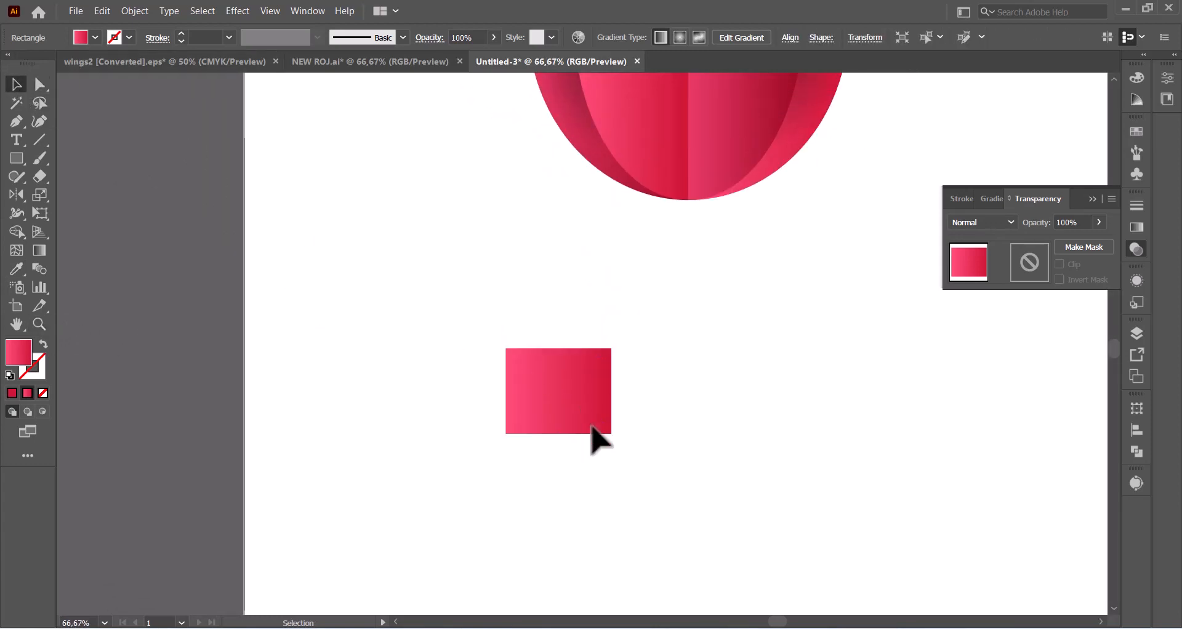
pyautogui.moveTo(587, 419); pyautogui.dragTo(736, 416)
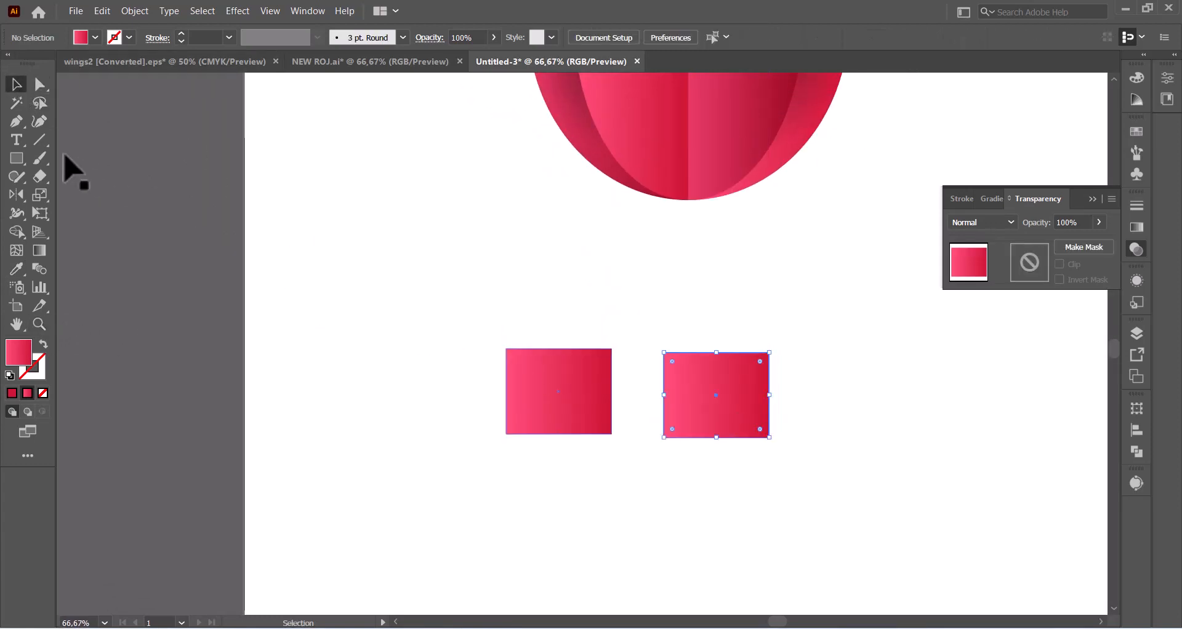
# Step: Narrow the rectangle copy to about a third of its width and taper its right side with Perspective Distort
pyautogui.click(39, 215)
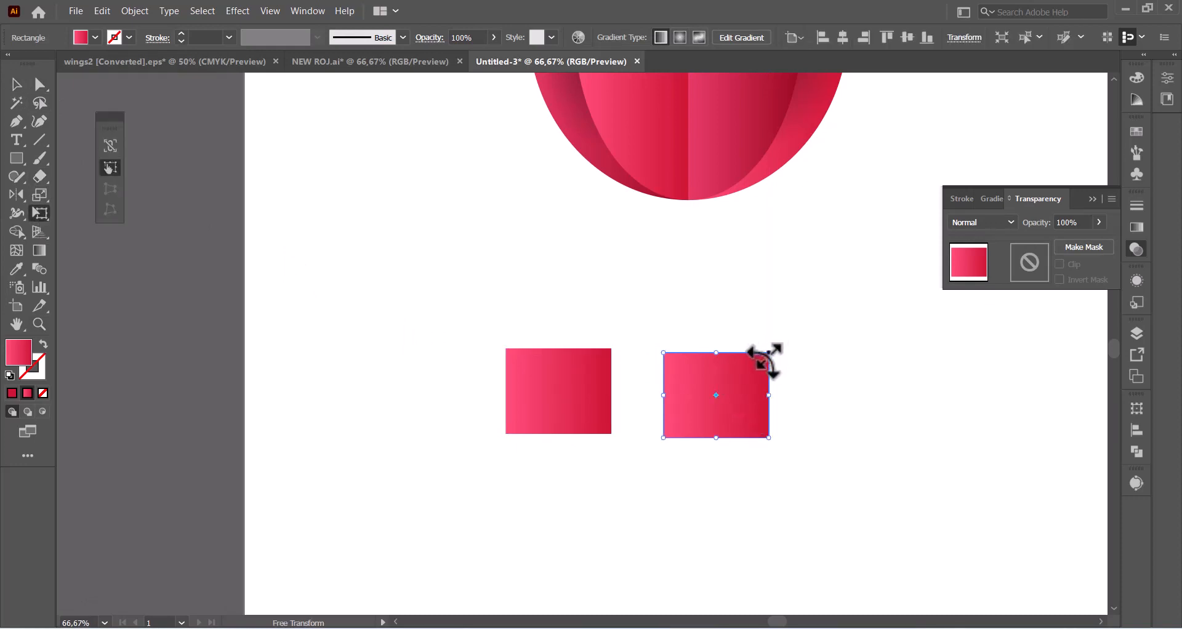
pyautogui.moveTo(762, 362); pyautogui.dragTo(693, 347)
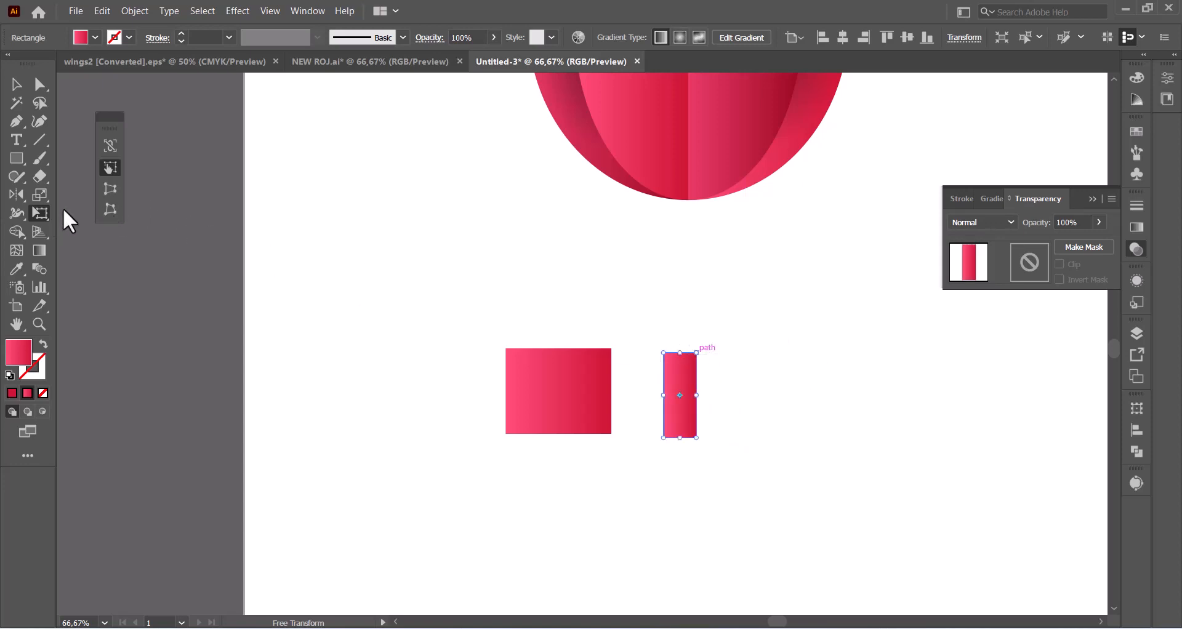
pyautogui.click(111, 186)
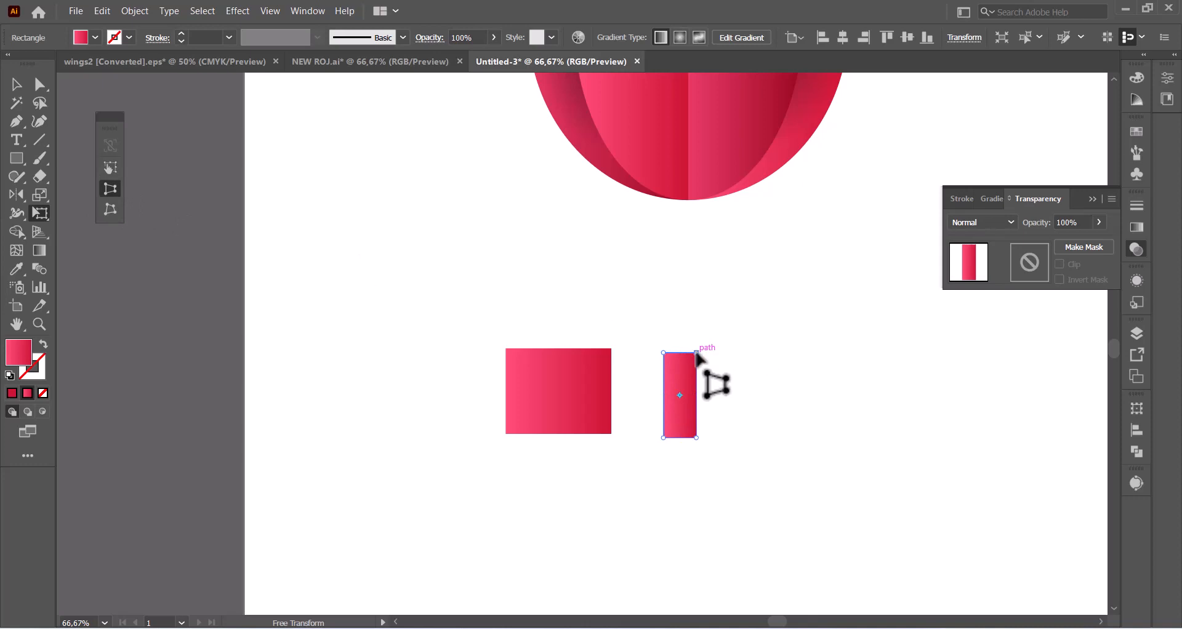
pyautogui.moveTo(696, 353)
pyautogui.mouseDown()
pyautogui.moveTo(682, 357)
pyautogui.moveTo(702, 357)
pyautogui.moveTo(696, 371)
pyautogui.mouseUp()
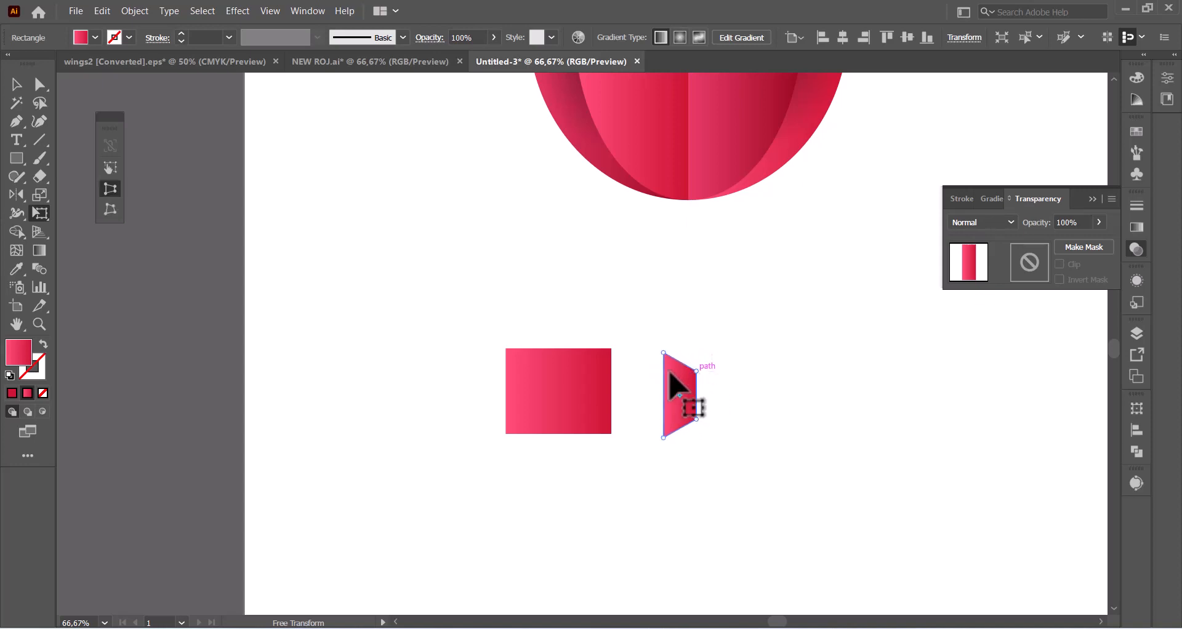
# Step: Attach the tapered panel to the gradient rectangle's left edge and stretch it taller, with its wider side facing outward
pyautogui.click(16, 85)
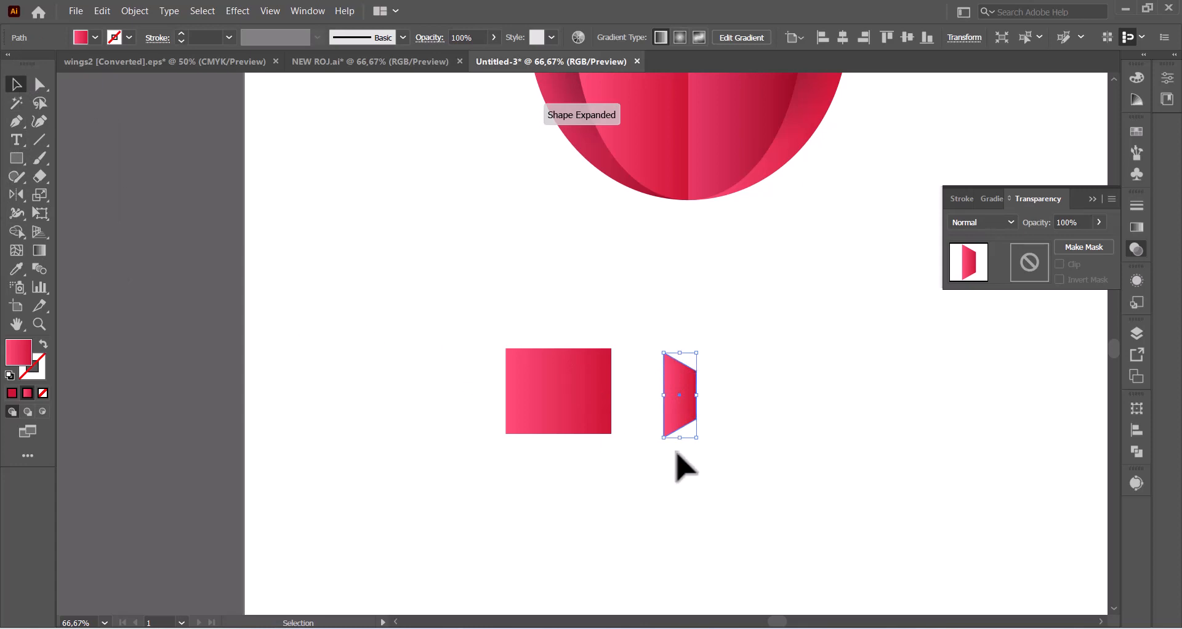
pyautogui.click(707, 459)
pyautogui.moveTo(672, 398); pyautogui.dragTo(487, 462)
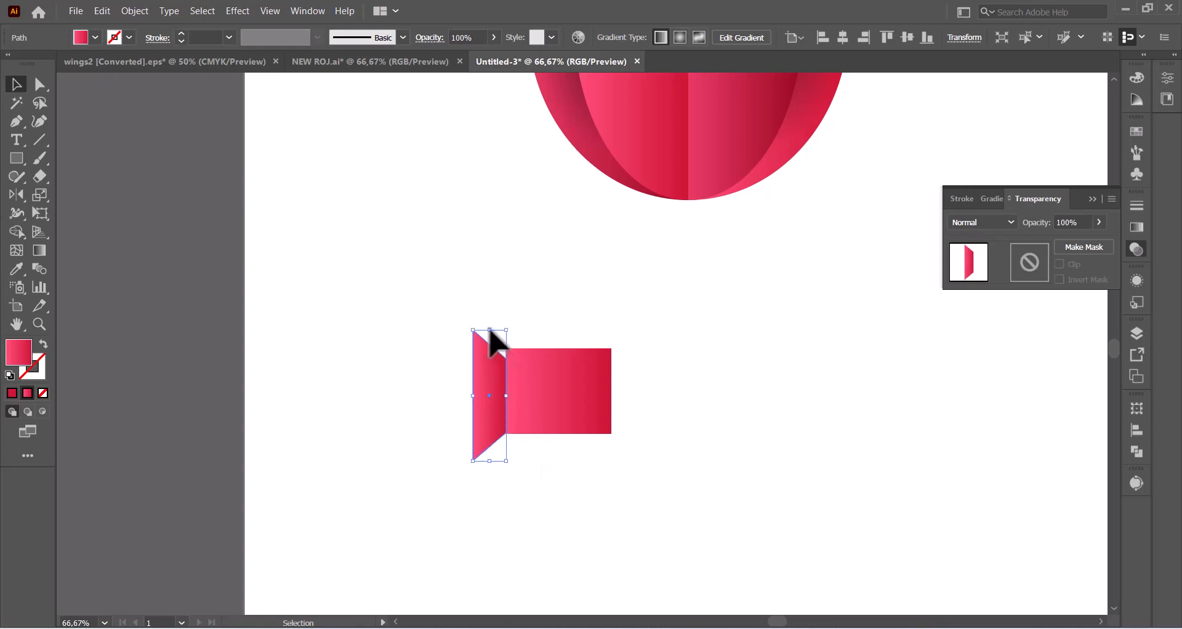
pyautogui.moveTo(490, 331); pyautogui.dragTo(490, 320)
pyautogui.click(536, 279)
# Step: Shorten the left panel's outer side with Perspective Distort so it flares only slightly beyond the rectangle's height
pyautogui.click(474, 352)
pyautogui.click(40, 213)
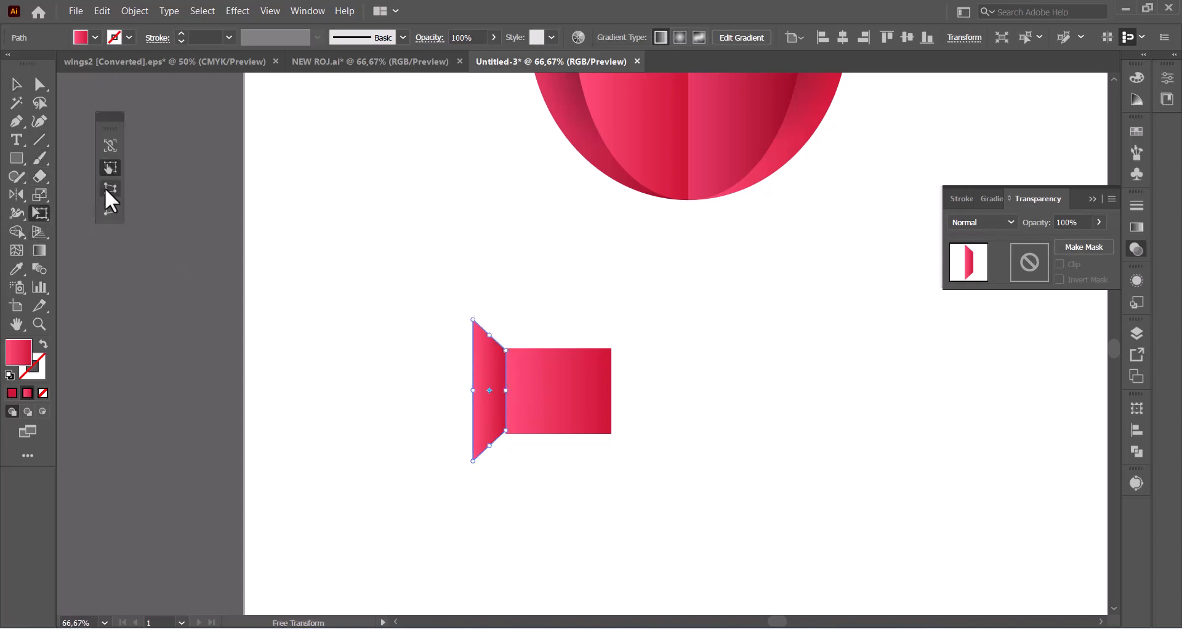
pyautogui.moveTo(505, 349); pyautogui.dragTo(473, 338)
pyautogui.click(18, 86)
pyautogui.click(208, 210)
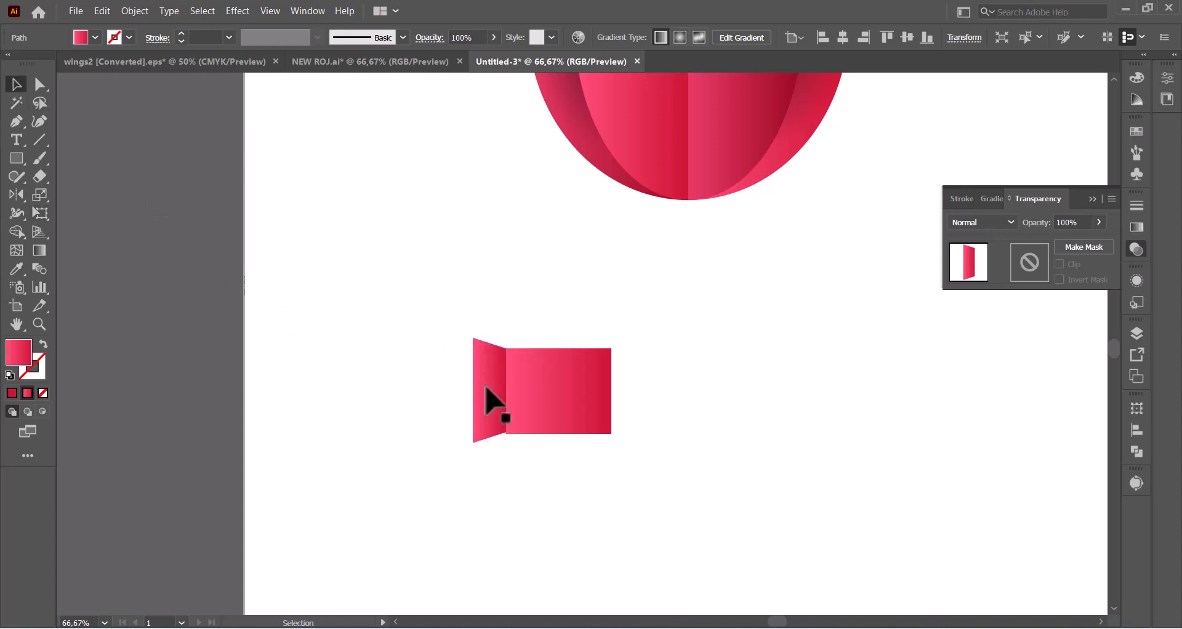
# Step: Reflect a copy of the tapered left panel across the vertical axis through the rectangle's centre, onto its right side
pyautogui.click(488, 392)
pyautogui.click(13, 198)
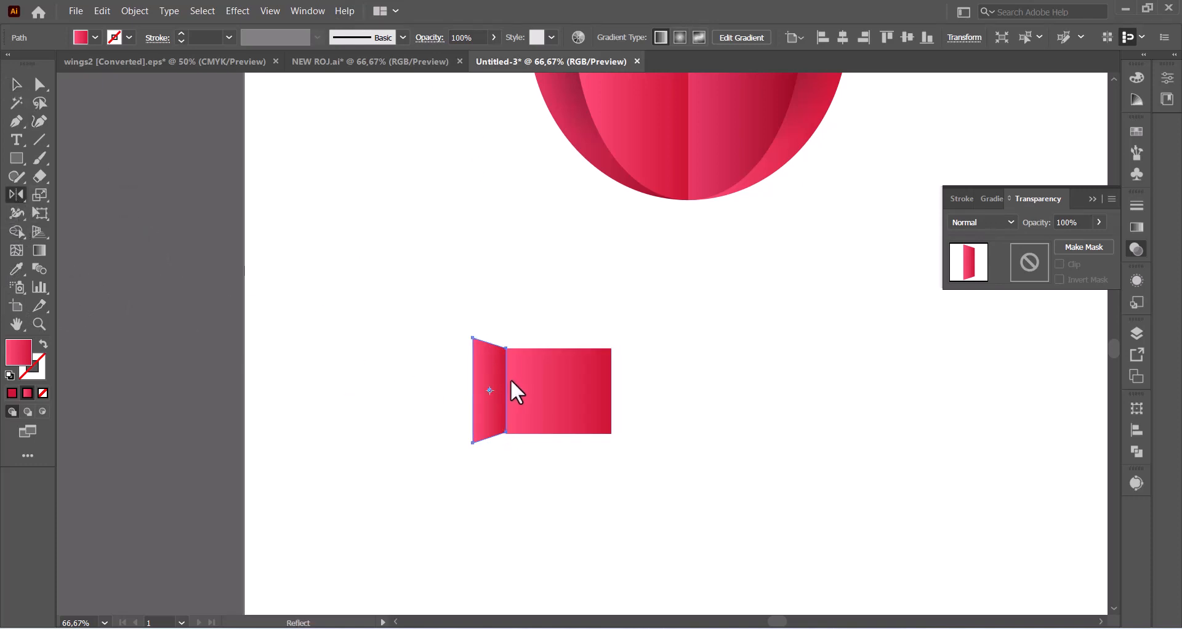
pyautogui.keyDown('alt'); pyautogui.click(573, 389); pyautogui.keyUp('alt')
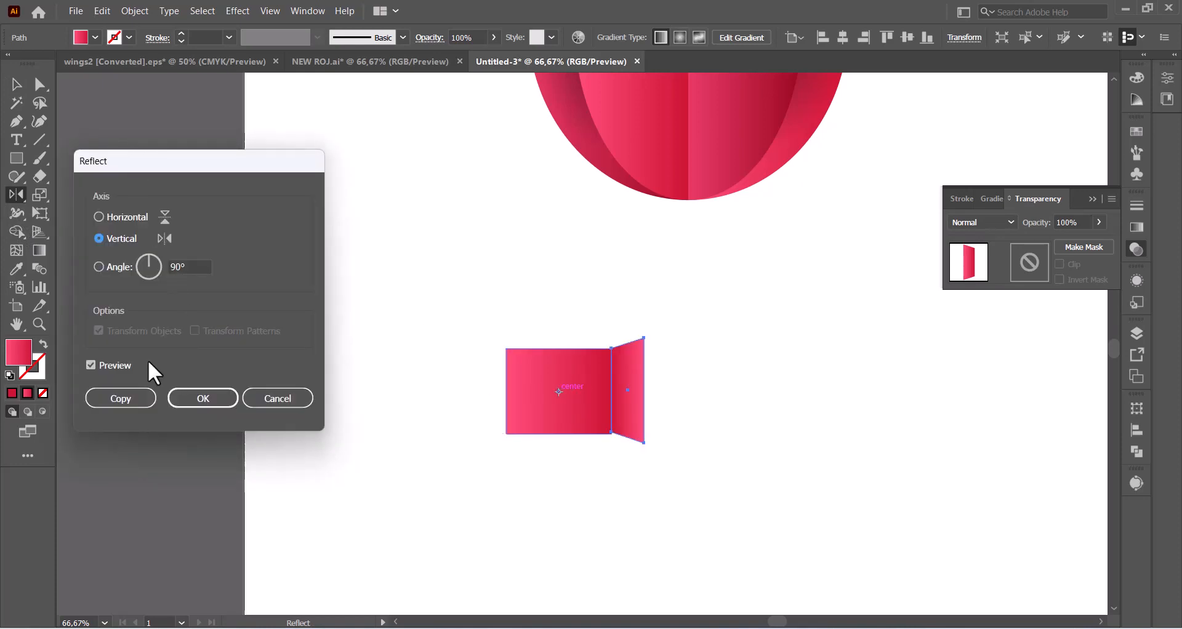
pyautogui.click(129, 398)
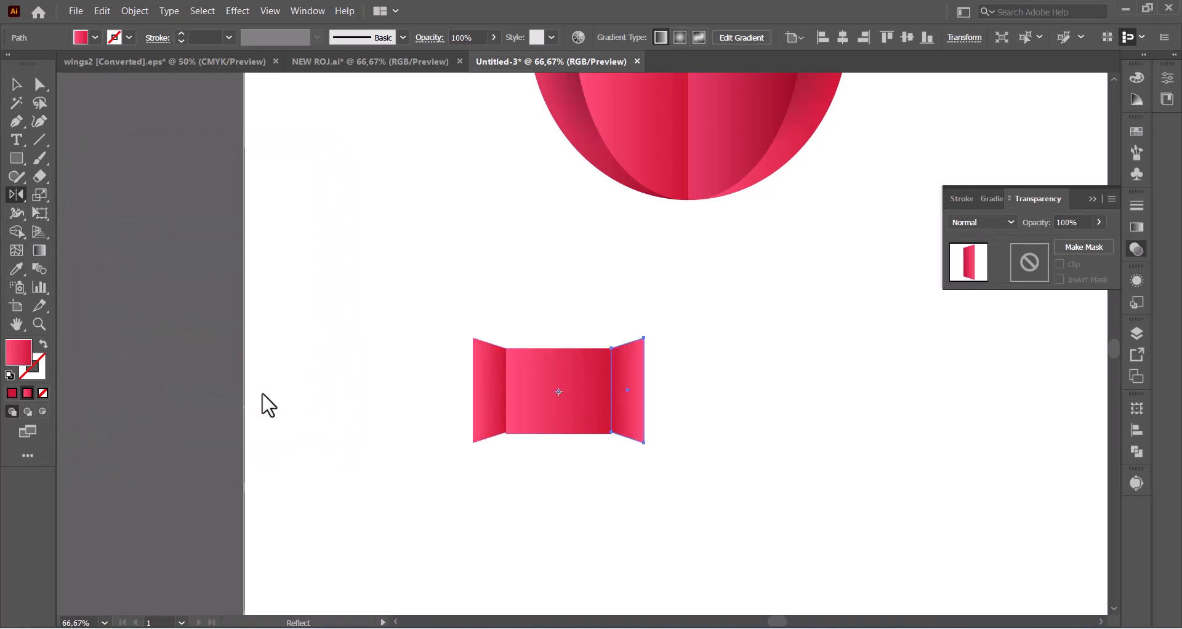
pyautogui.click(14, 85)
pyautogui.click(406, 338)
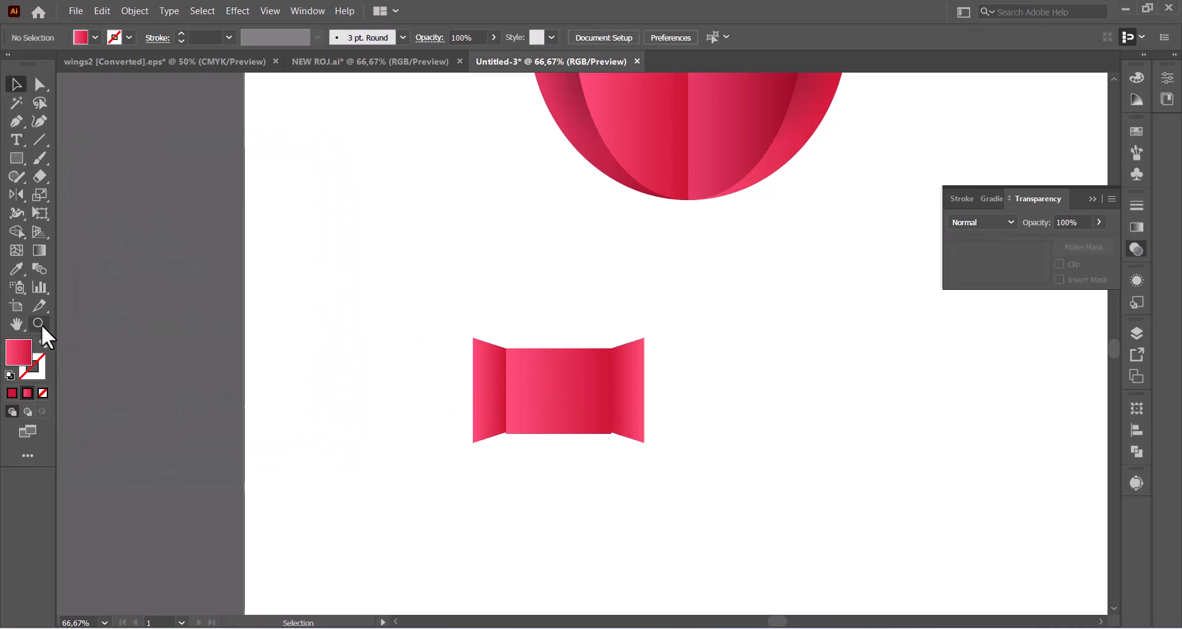
# Step: Duplicate the soft radial shadow ellipse from the balloon's right half into the empty area beside the basket
pyautogui.keyDown('alt'); pyautogui.click(802, 332); pyautogui.keyUp('alt')
pyautogui.keyDown('alt'); pyautogui.click(525, 319); pyautogui.keyUp('alt')
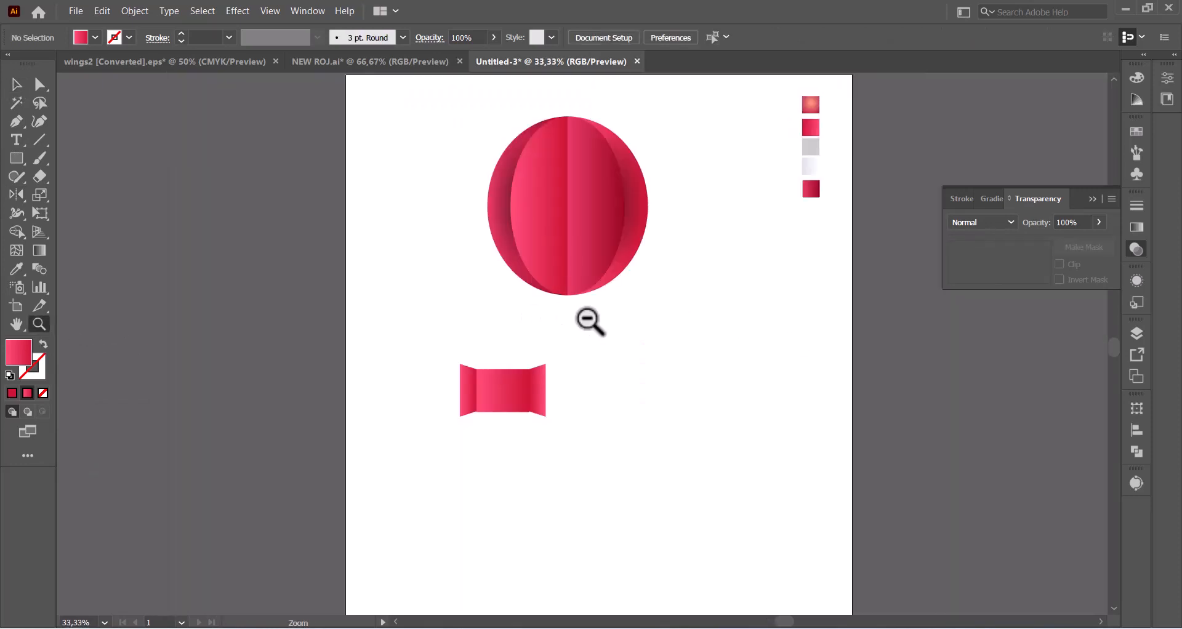
pyautogui.click(16, 84)
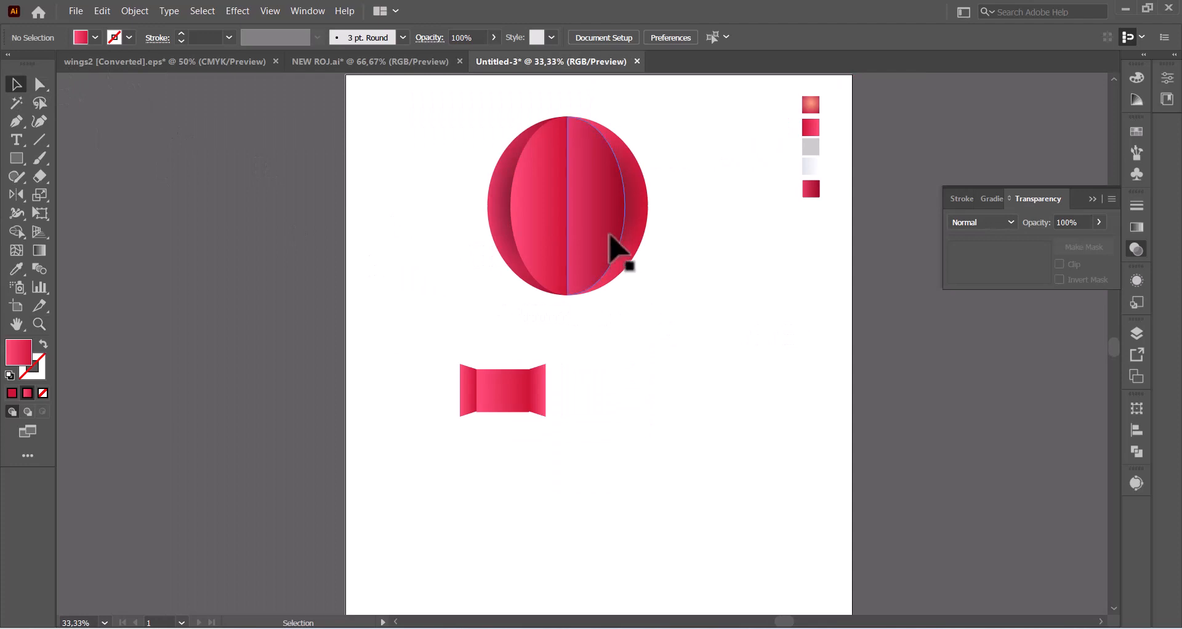
pyautogui.click(631, 214)
pyautogui.click(647, 224)
pyautogui.click(641, 213)
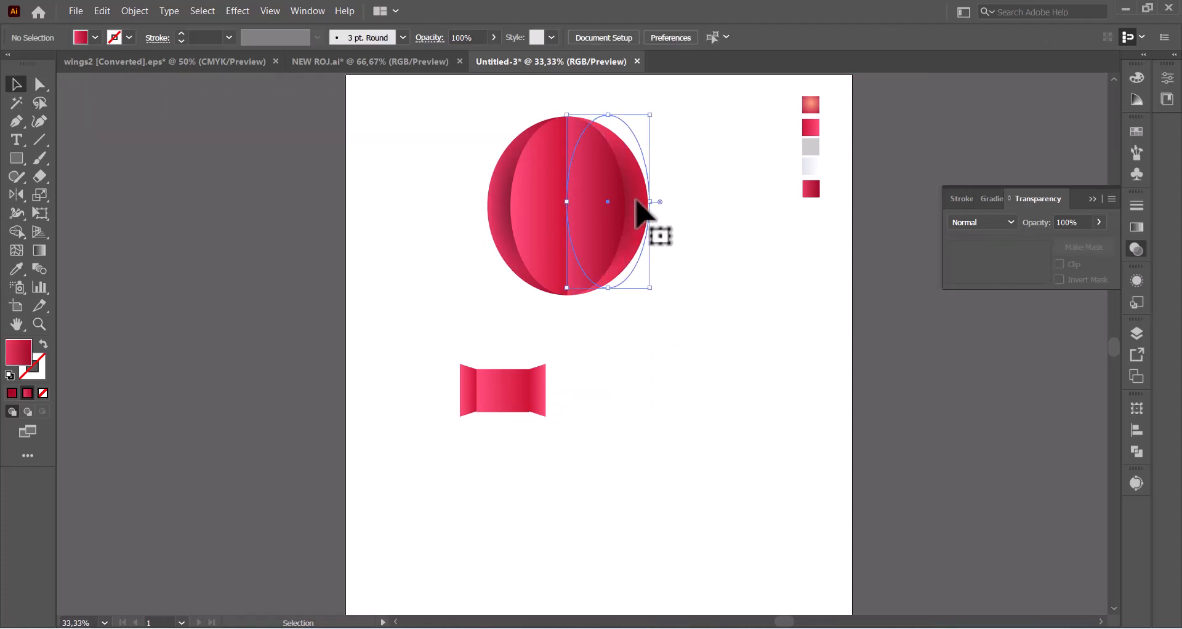
pyautogui.moveTo(641, 213); pyautogui.dragTo(703, 401)
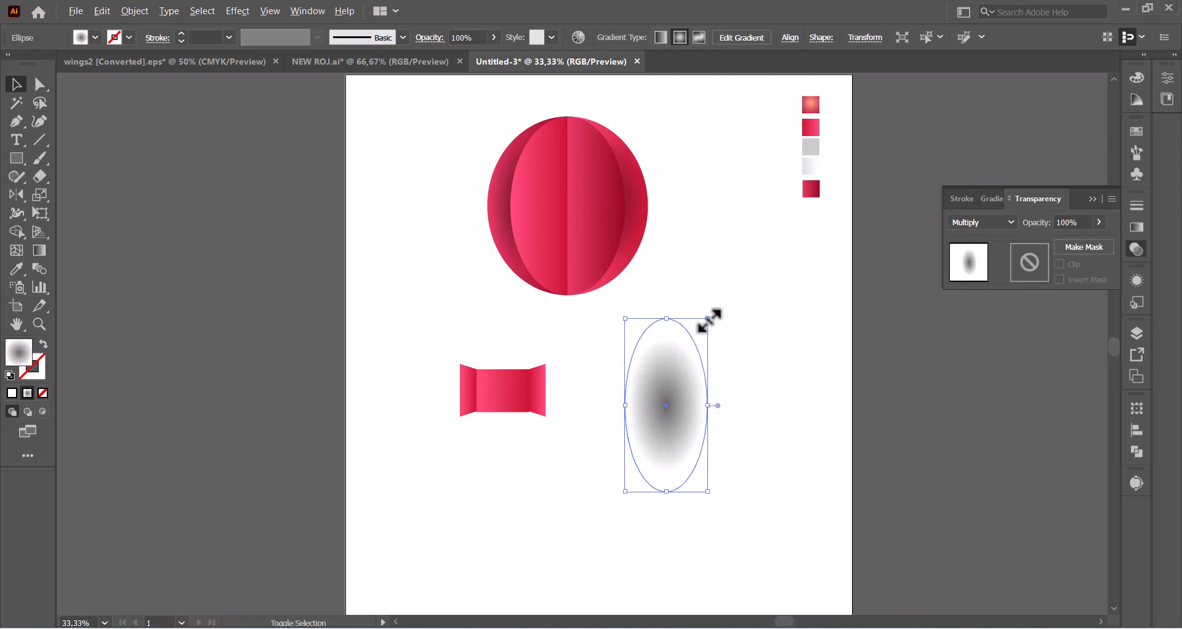
# Step: Shrink the shadow ellipse to about half its size, centre it over the basket's middle panel and bring it to the front
pyautogui.moveTo(708, 318); pyautogui.dragTo(690, 360)
pyautogui.moveTo(677, 401); pyautogui.dragTo(510, 391)
pyautogui.rightClick(508, 364)
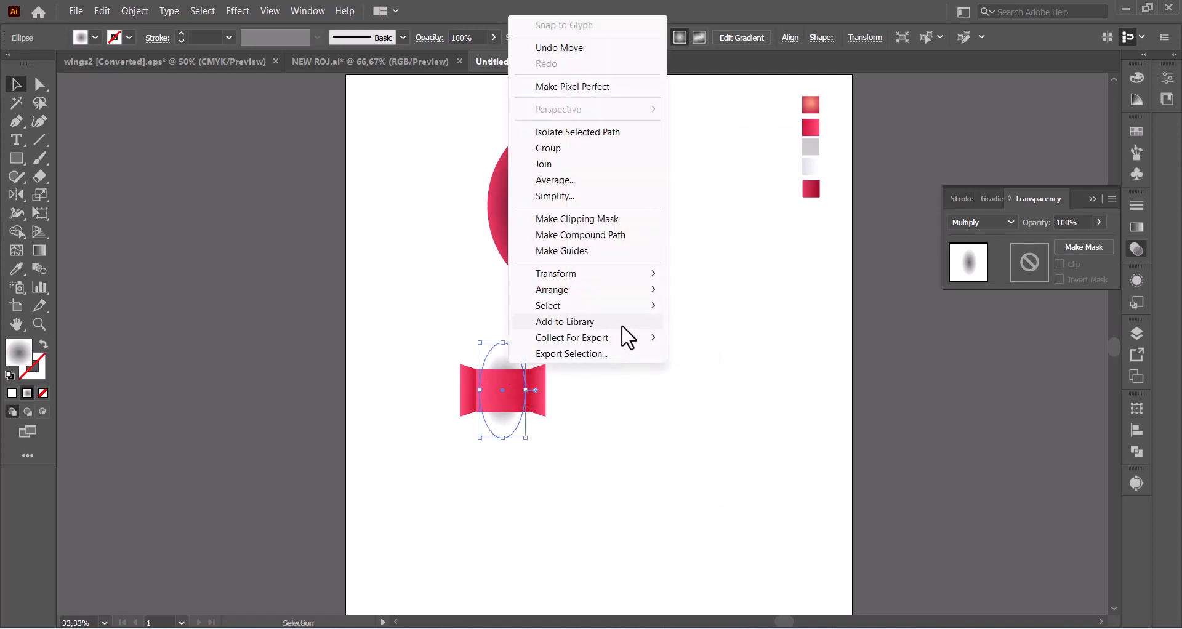
pyautogui.moveTo(640, 292)
pyautogui.click(686, 295)
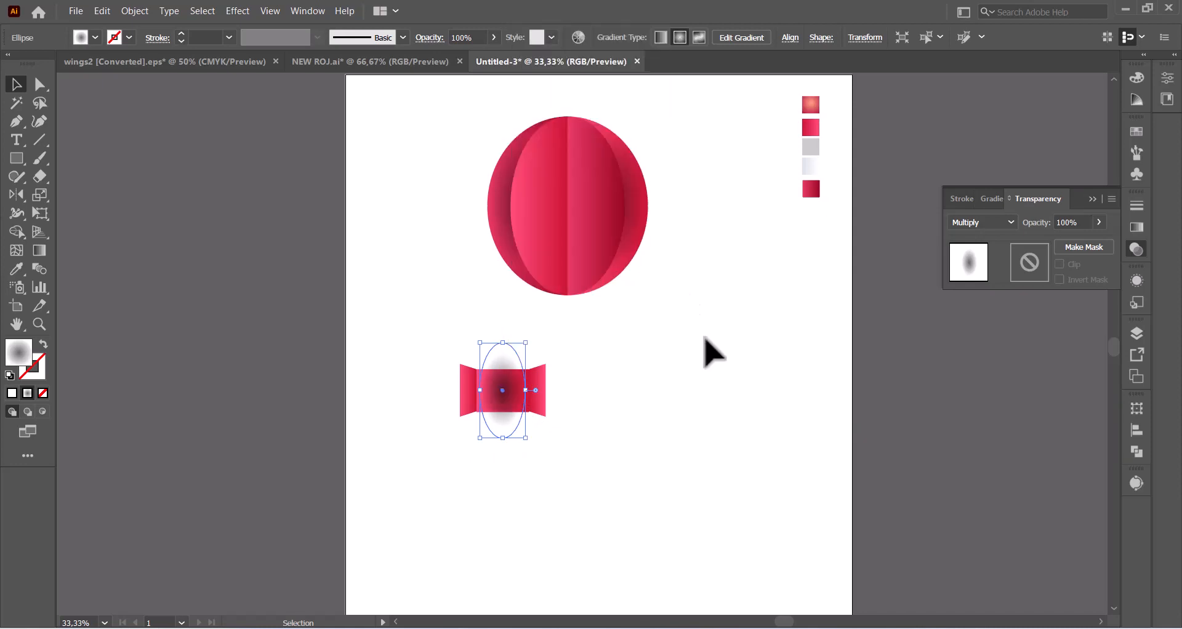
pyautogui.click(704, 351)
# Step: Shrink the basket's shadow ellipse to roughly the middle panel's height and set its opacity to 51%
pyautogui.moveTo(525, 344); pyautogui.dragTo(502, 400)
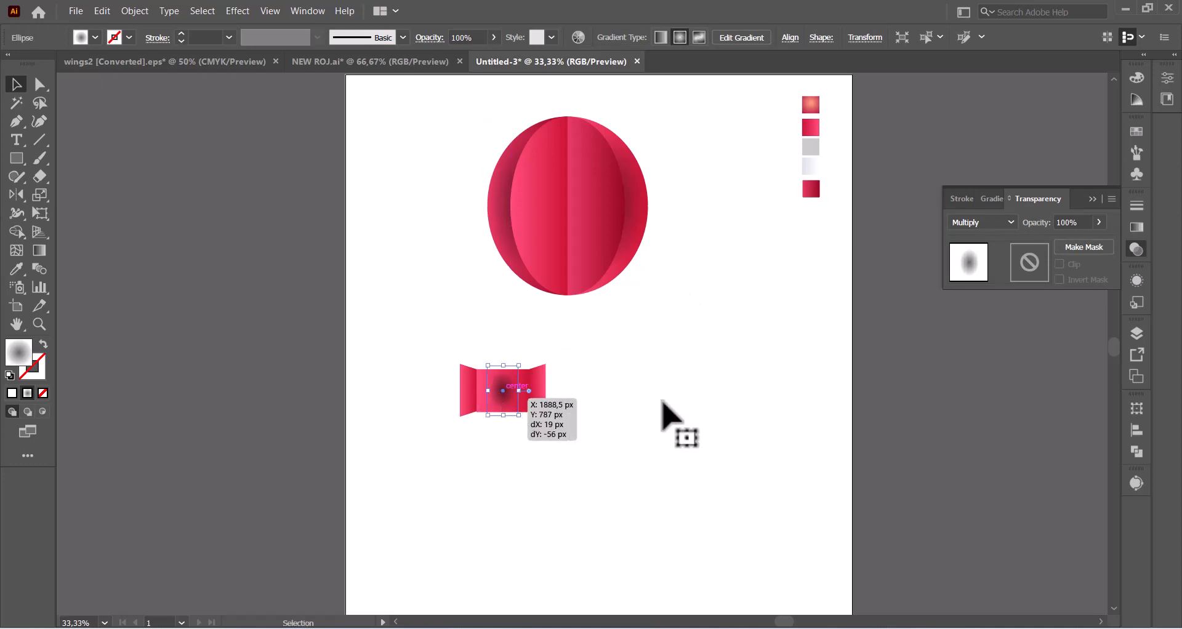
pyautogui.click(1099, 223)
pyautogui.moveTo(1068, 243); pyautogui.dragTo(1066, 244)
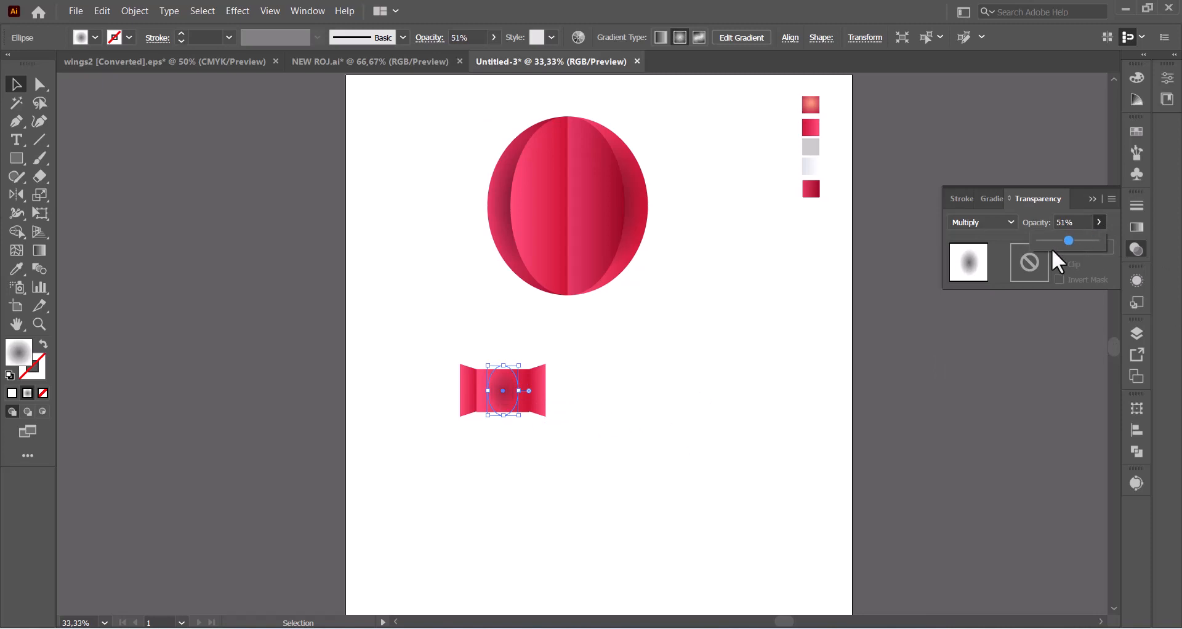
pyautogui.click(763, 346)
# Step: Rotate the shadow ellipse to lie horizontally and stretch it across the basket's middle panel
pyautogui.click(633, 371)
pyautogui.click(504, 389)
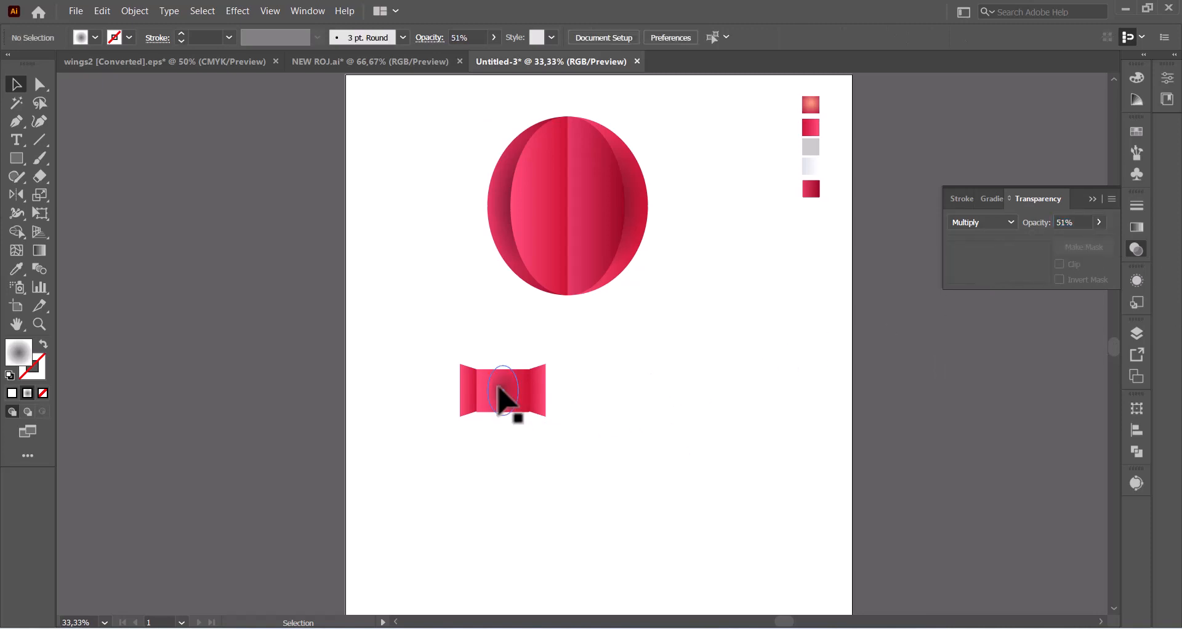
pyautogui.moveTo(520, 362); pyautogui.dragTo(496, 390)
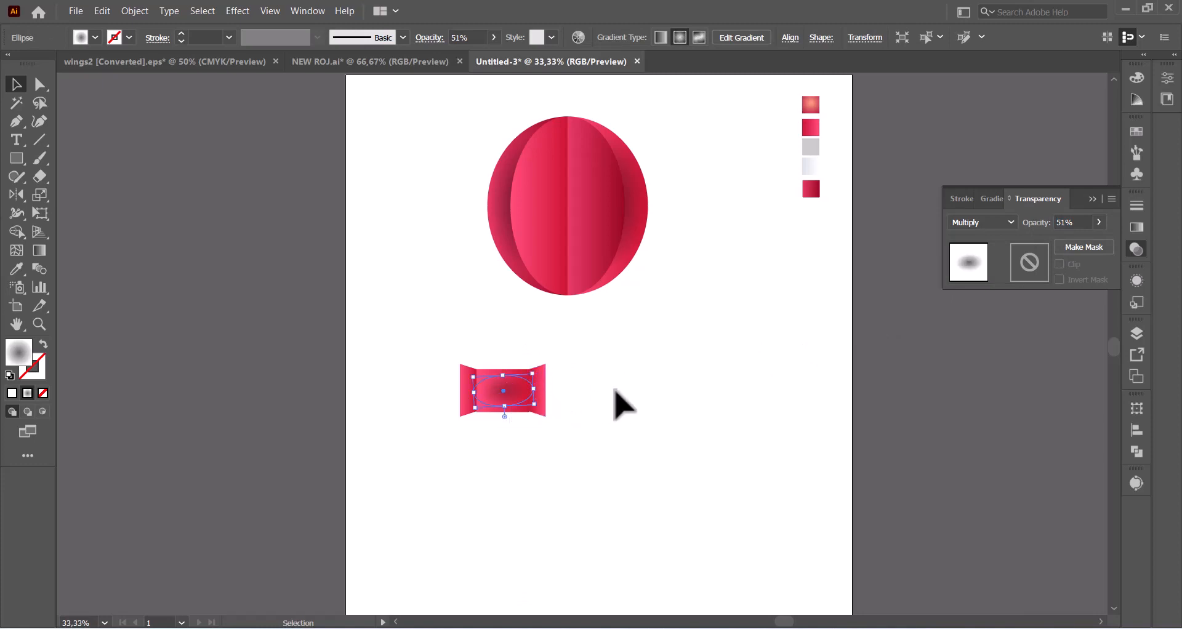
pyautogui.click(617, 395)
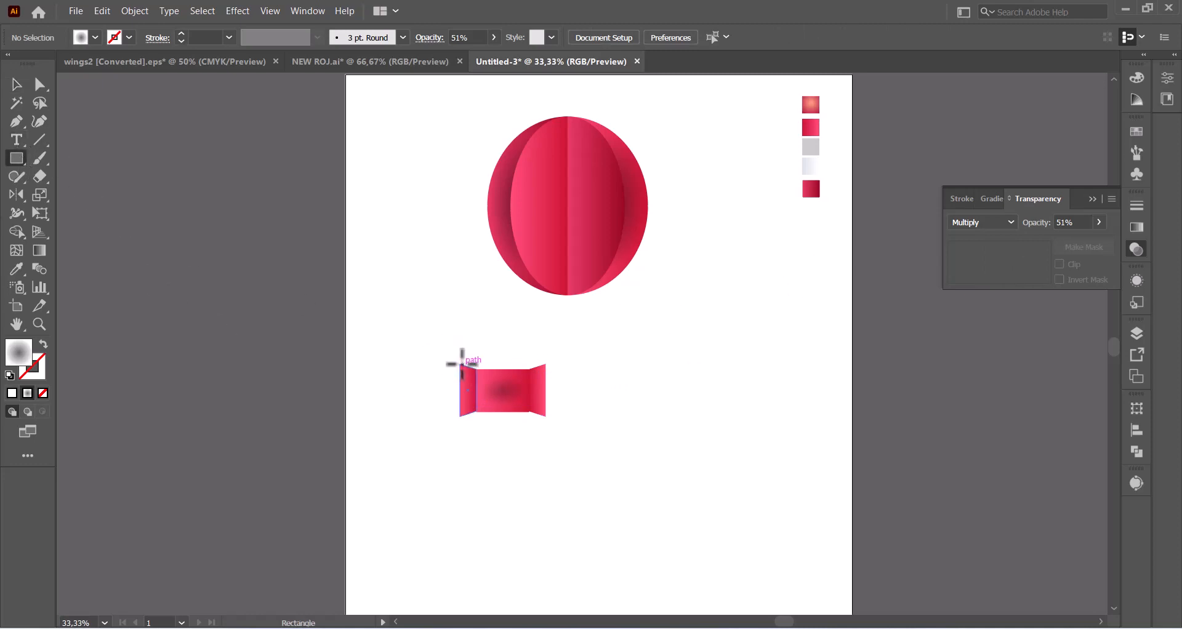
# Step: Draw a rectangle as wide as the whole basket and fill it with the pink-to-red gradient from the colour samples
pyautogui.moveTo(461, 364); pyautogui.dragTo(503, 444)
pyautogui.click(16, 84)
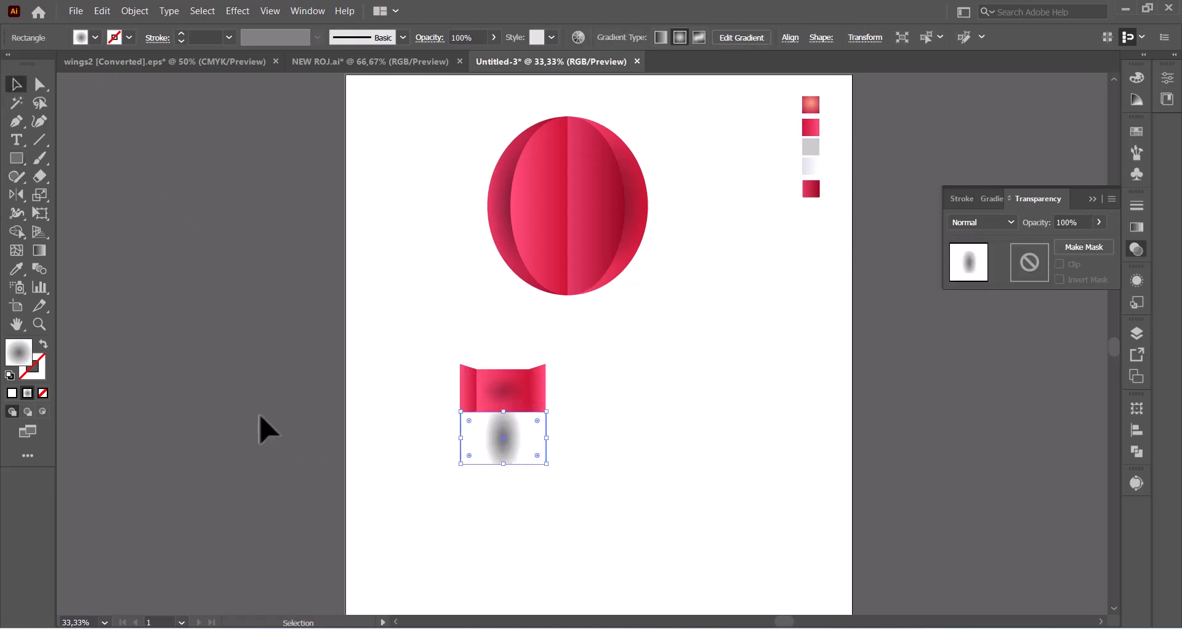
pyautogui.click(16, 268)
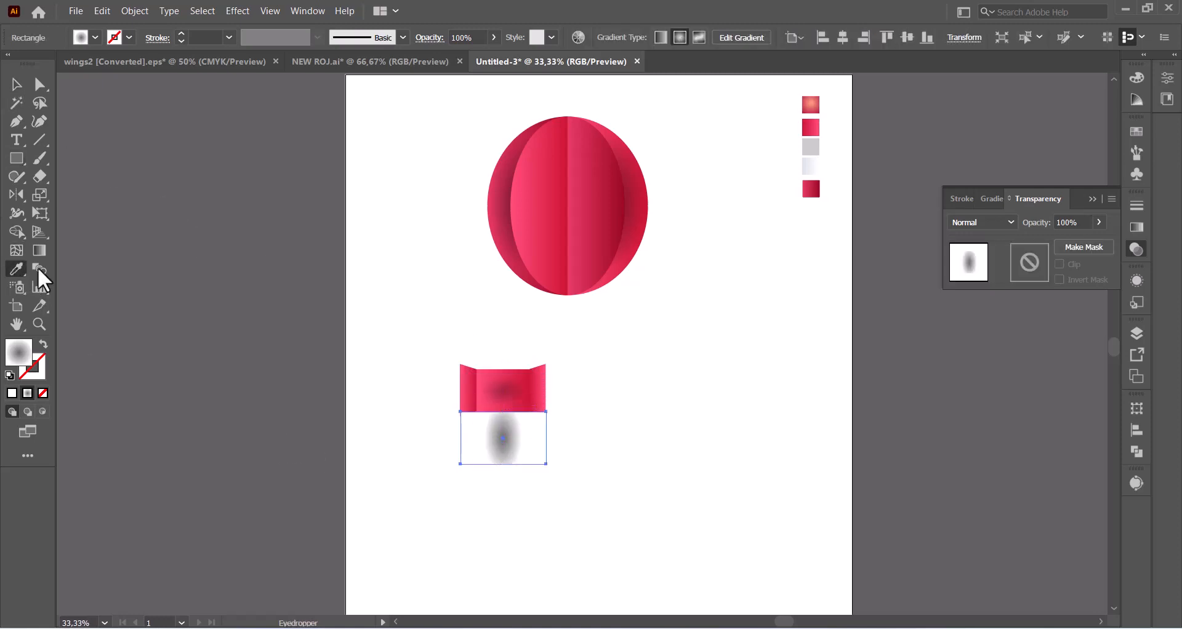
pyautogui.click(812, 126)
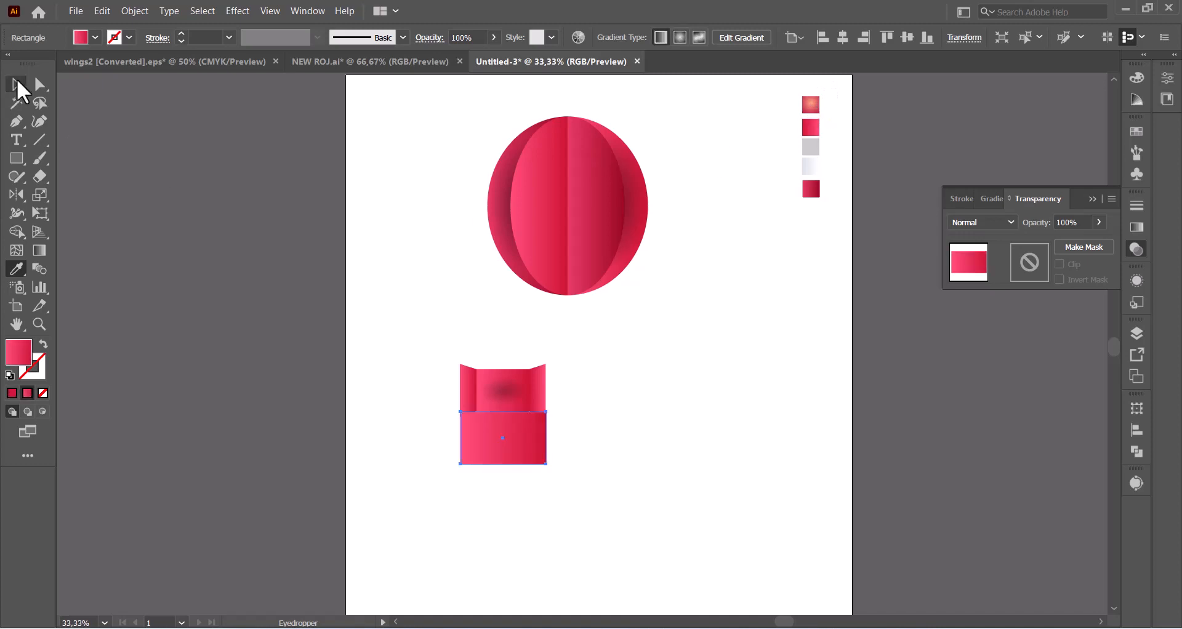
# Step: Move the new rectangle up over the basket as its front, leaving only the back panels' upper edges exposed
pyautogui.click(17, 83)
pyautogui.moveTo(517, 440); pyautogui.dragTo(515, 403)
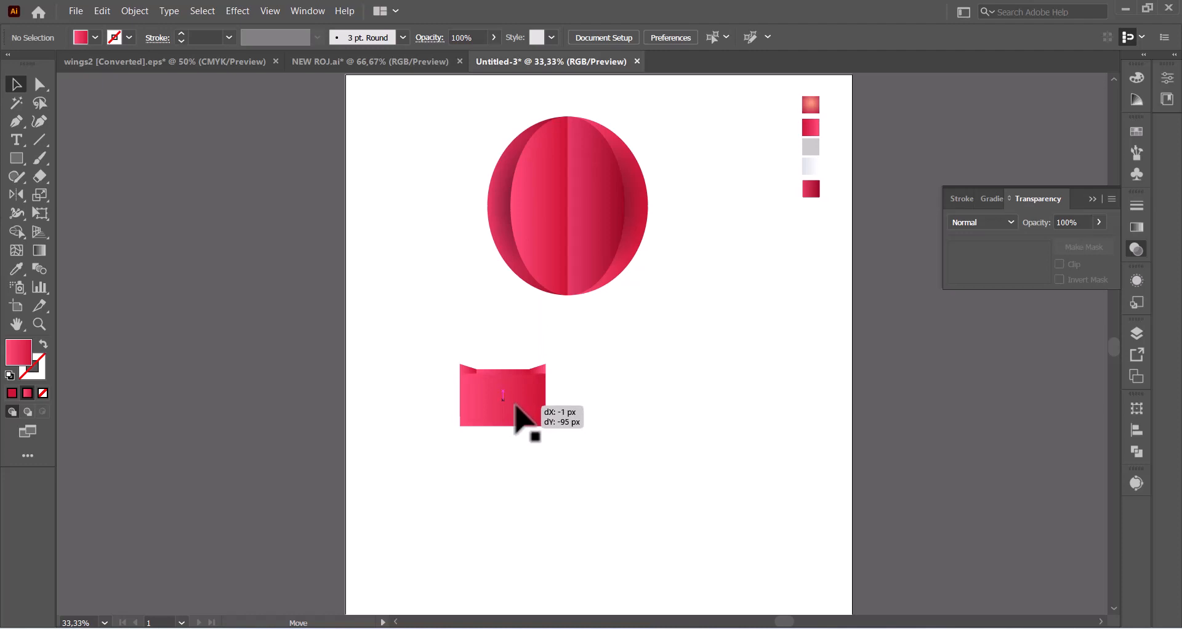
pyautogui.moveTo(515, 403)
pyautogui.mouseDown()
pyautogui.moveTo(515, 393)
pyautogui.moveTo(514, 406)
pyautogui.mouseUp()
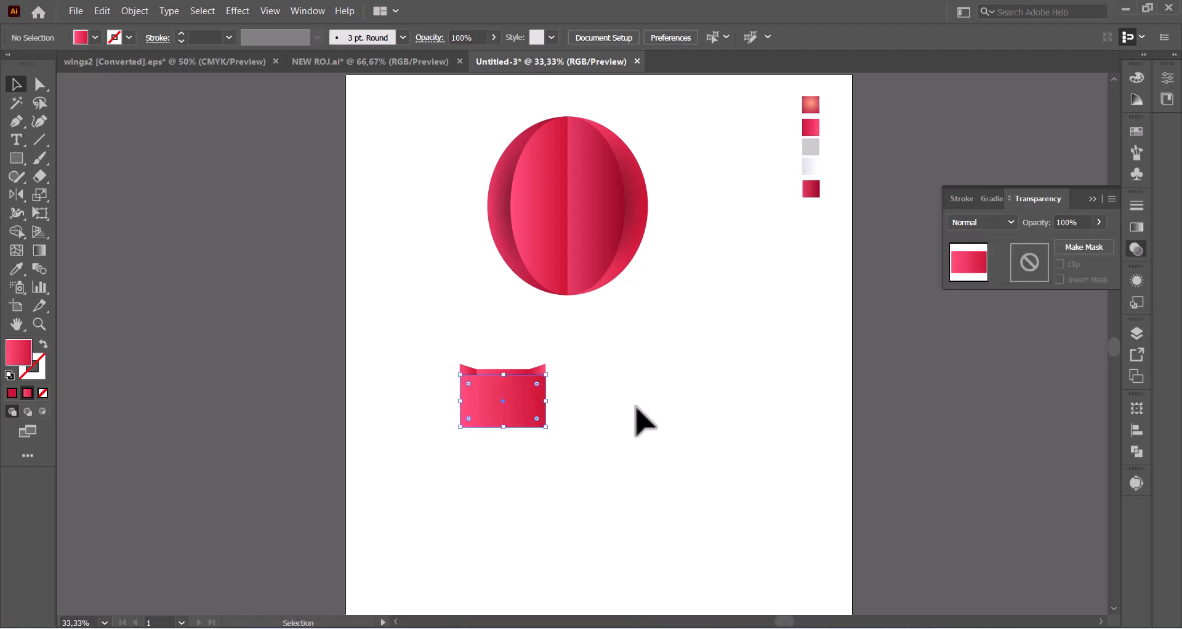
# Step: Scale all the basket's parts together down to about 60% of their size
pyautogui.moveTo(611, 324); pyautogui.dragTo(438, 464)
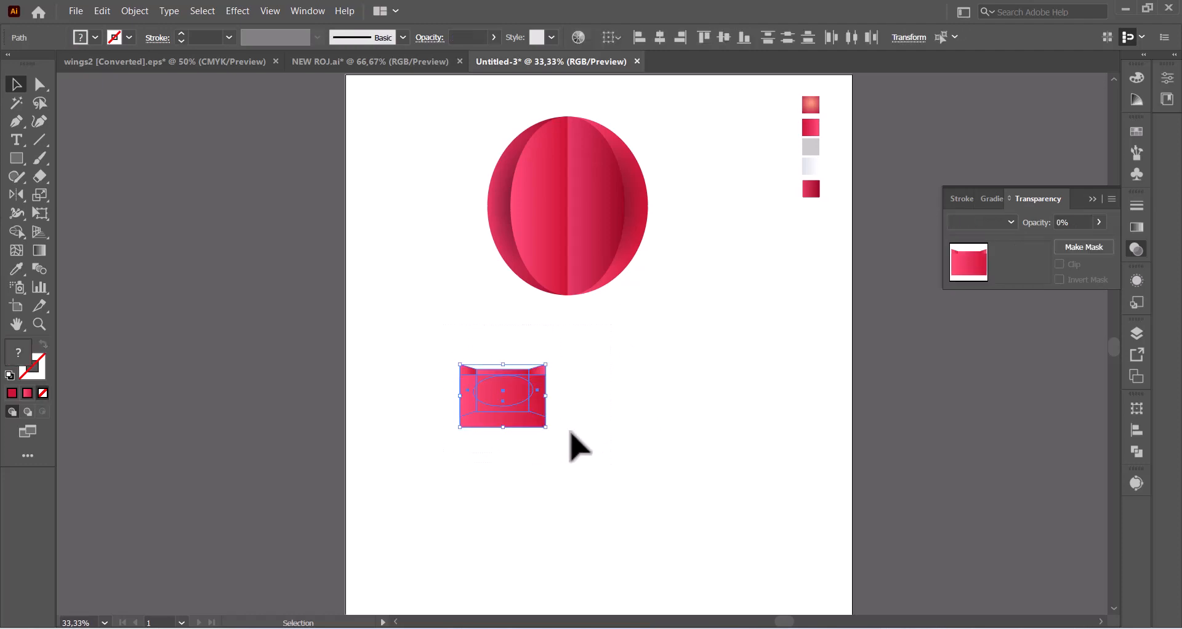
pyautogui.moveTo(546, 427); pyautogui.dragTo(528, 413)
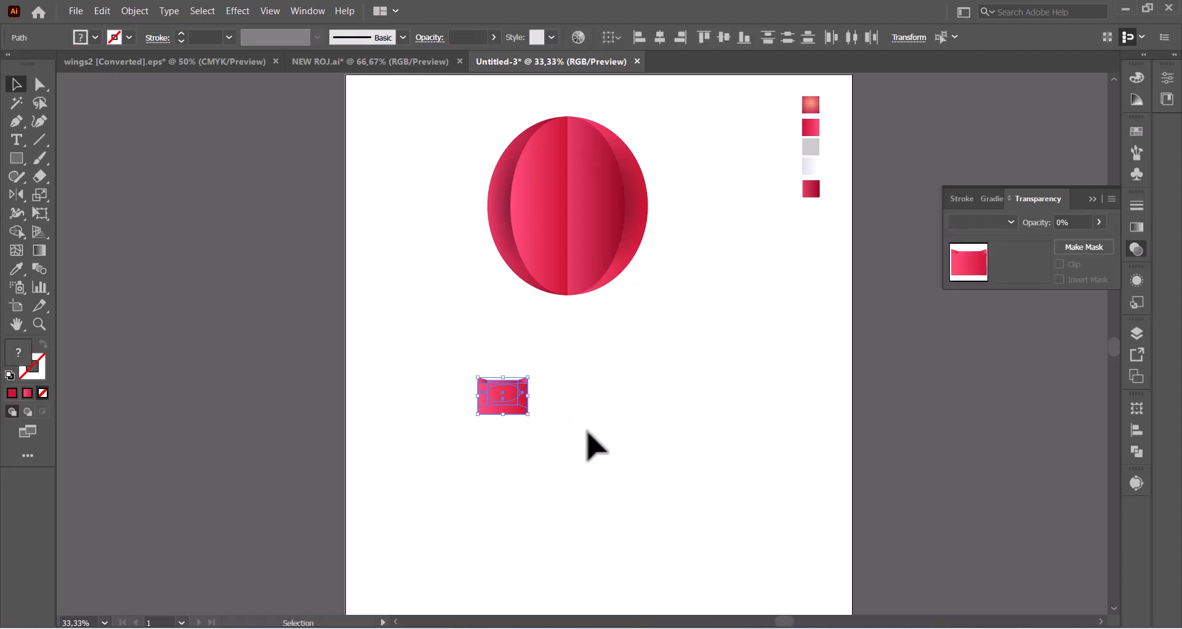
pyautogui.click(590, 443)
# Step: Group the basket's parts and move the group so it is centred below the balloon
pyautogui.click(492, 399)
pyautogui.rightClick(504, 401)
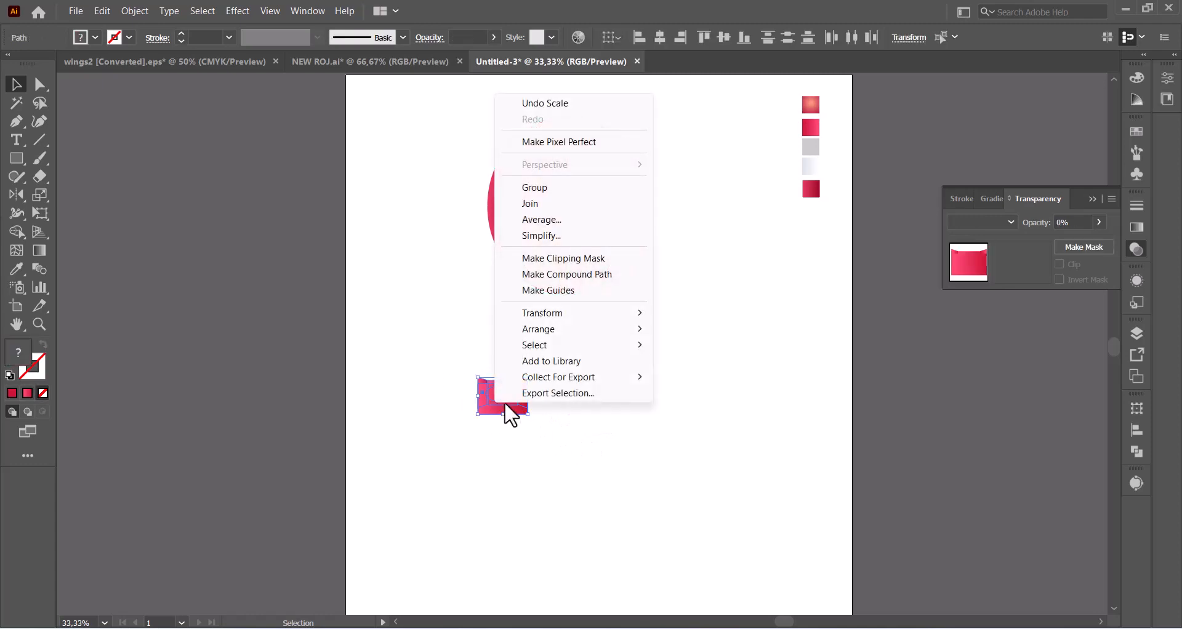
pyautogui.click(539, 195)
pyautogui.moveTo(515, 408); pyautogui.dragTo(572, 409)
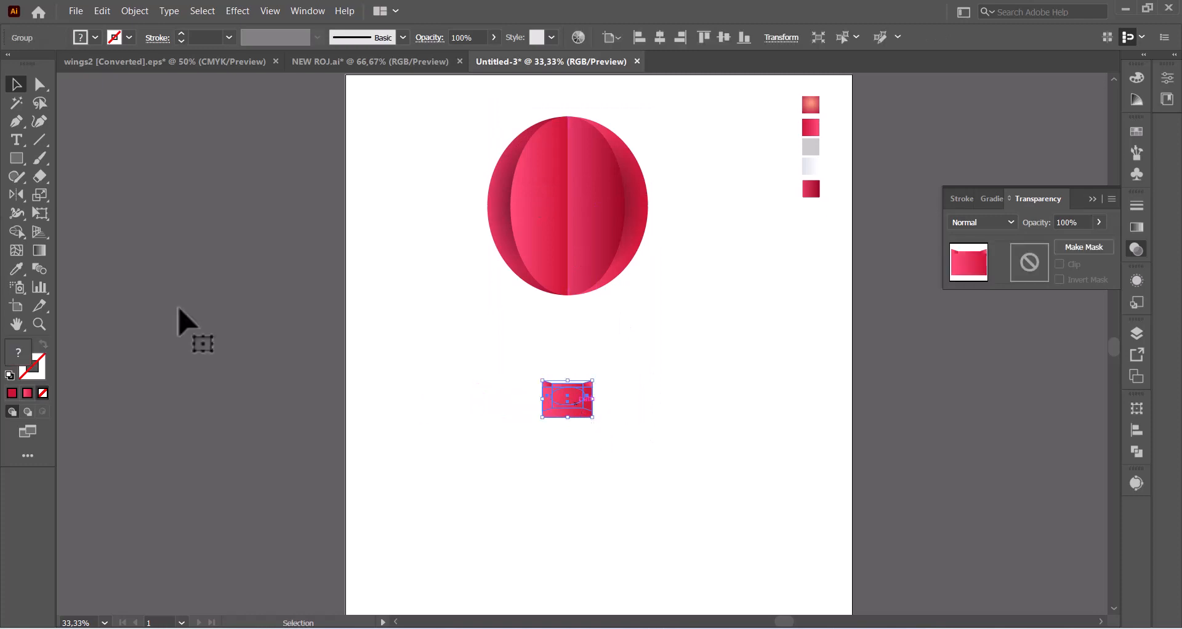
# Step: Draw a straight line from the balloon's lower-left edge to the basket's upper-left corner and give it a 0.5 pt stroke
pyautogui.click(39, 140)
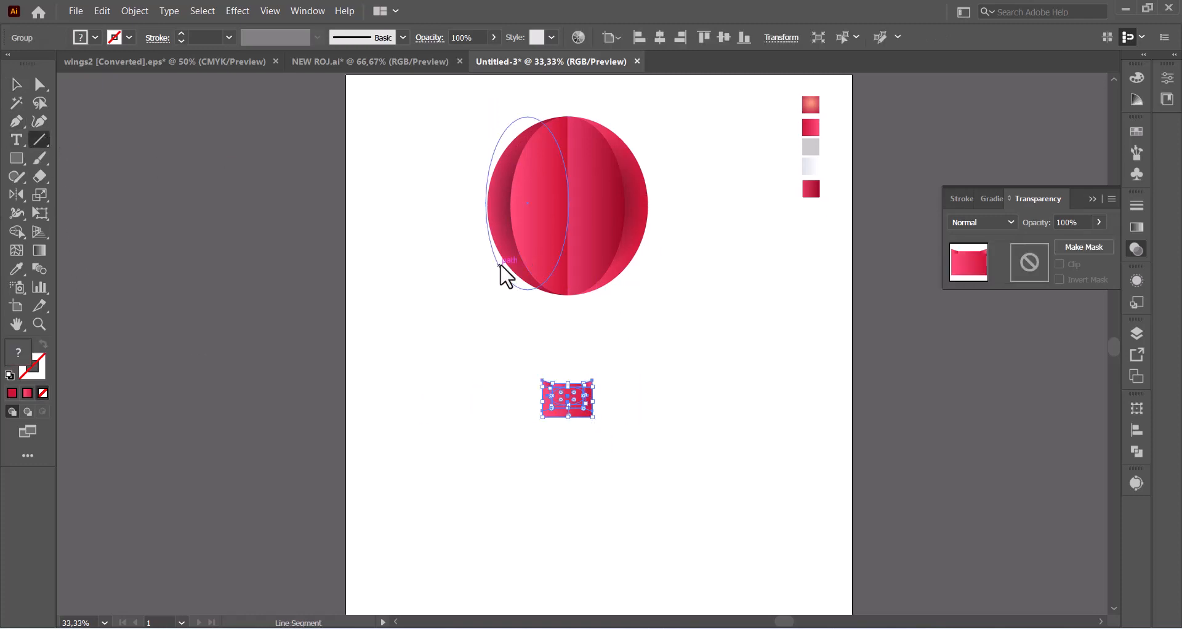
pyautogui.moveTo(501, 255); pyautogui.dragTo(543, 380)
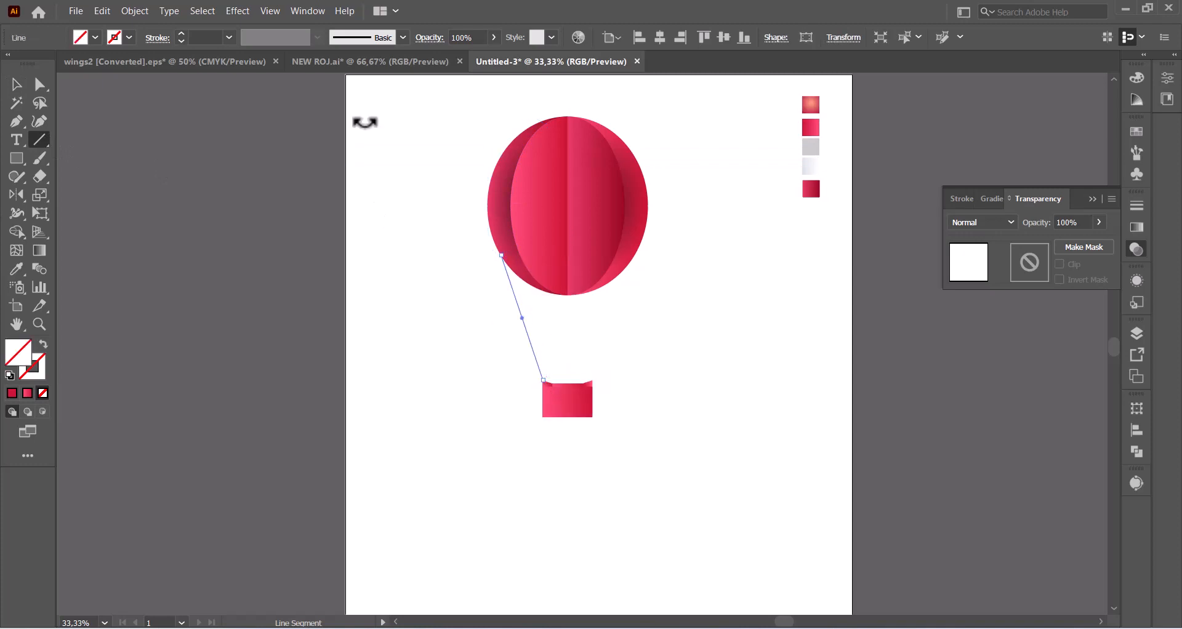
pyautogui.click(181, 32)
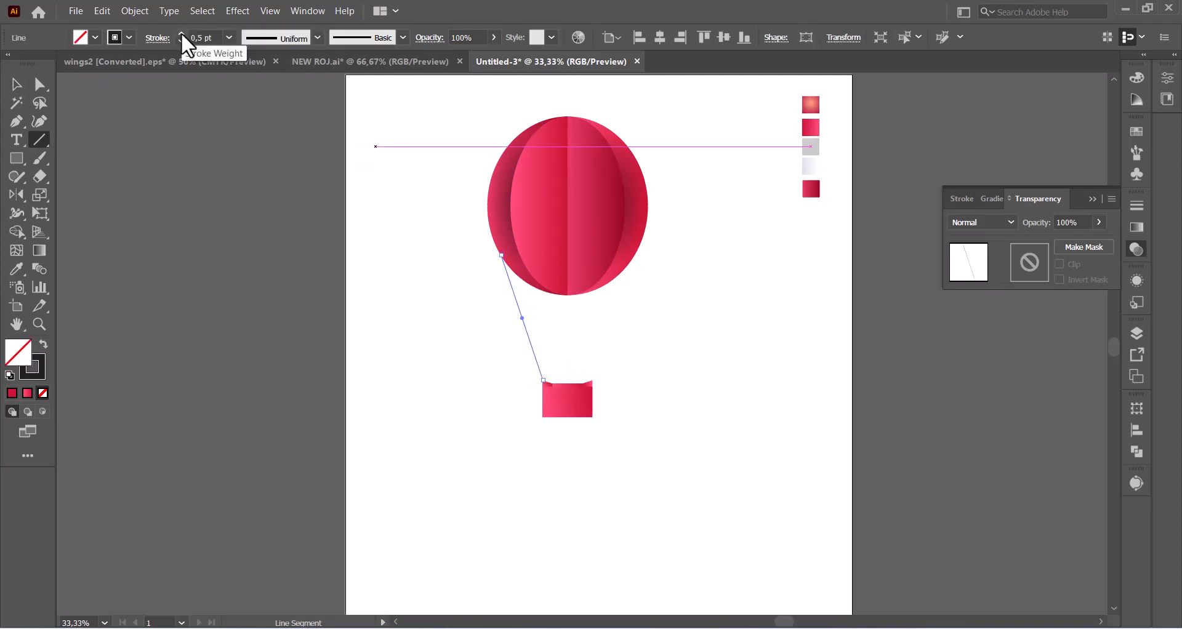
# Step: Give the line a solid red stroke colour (CC1533) and no fill
pyautogui.click(6, 393)
pyautogui.click(13, 388)
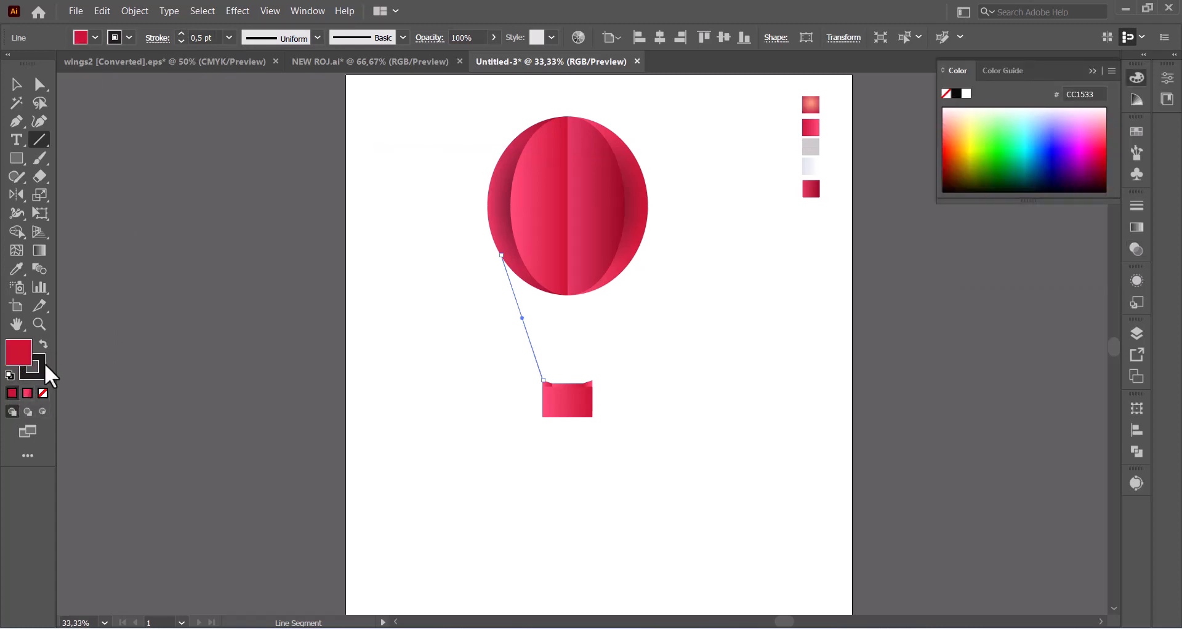
pyautogui.click(44, 390)
pyautogui.click(29, 342)
pyautogui.click(43, 345)
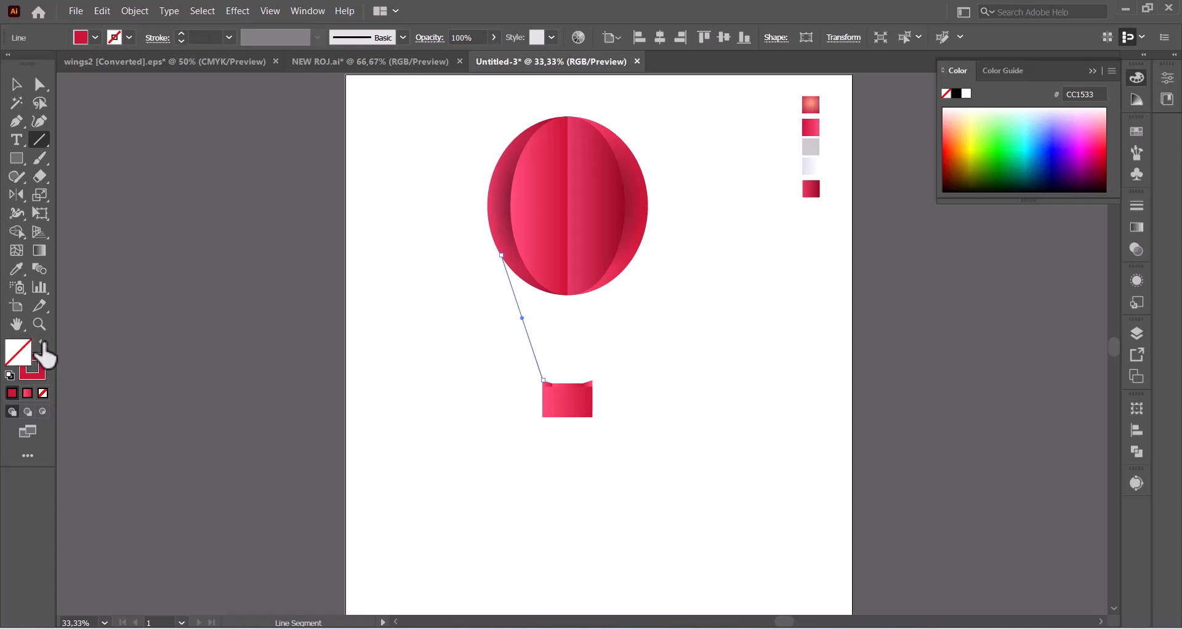
# Step: Set the line's stroke weight to 3 pt, without adding another line segment
pyautogui.click(181, 34)
pyautogui.click(181, 33)
pyautogui.click(377, 307)
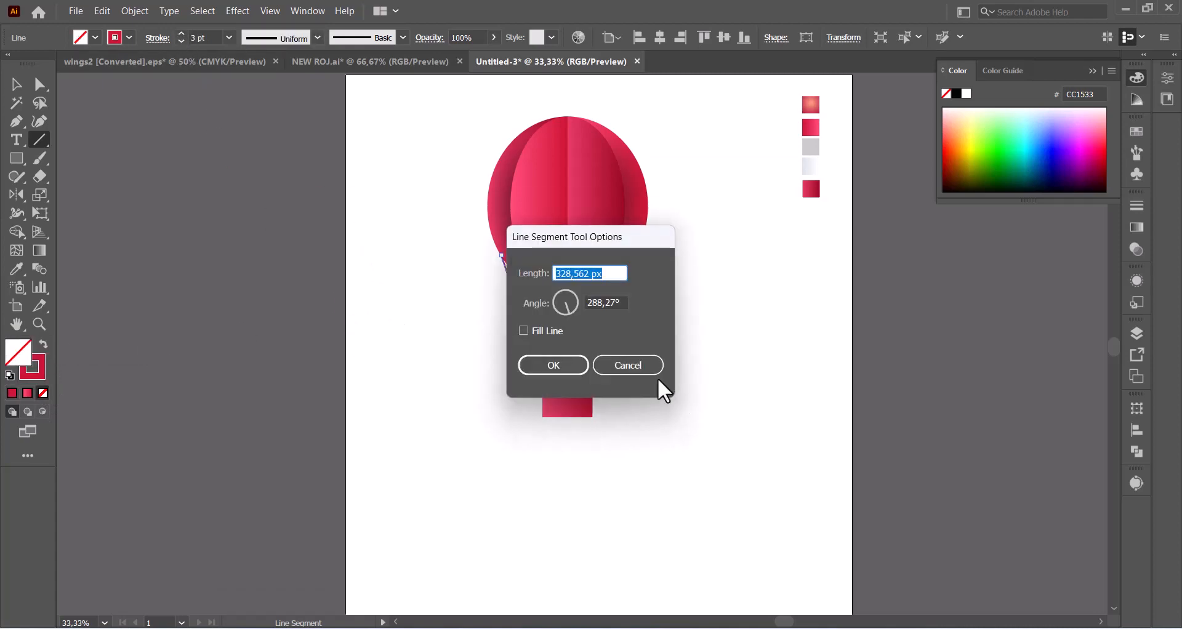
pyautogui.click(638, 368)
pyautogui.click(16, 84)
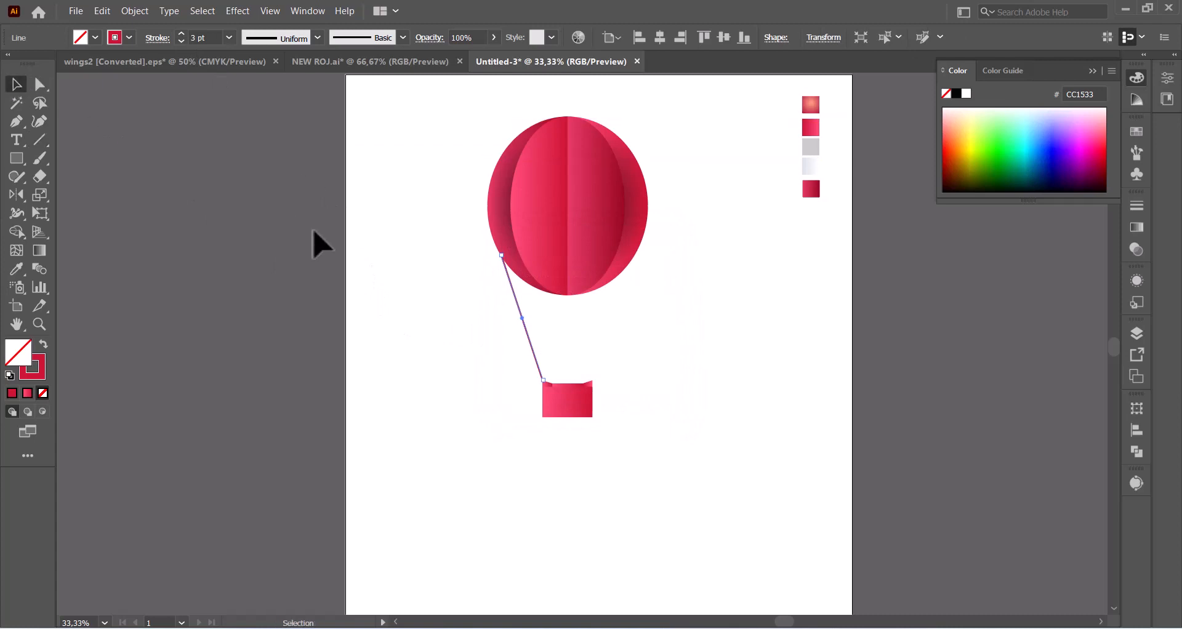
# Step: Duplicate the rope and mirror the copy so it joins the balloon's lower-right edge to the basket's upper-right corner
pyautogui.moveTo(531, 340); pyautogui.dragTo(581, 339)
pyautogui.moveTo(551, 262); pyautogui.dragTo(635, 254)
pyautogui.moveTo(594, 388); pyautogui.dragTo(595, 383)
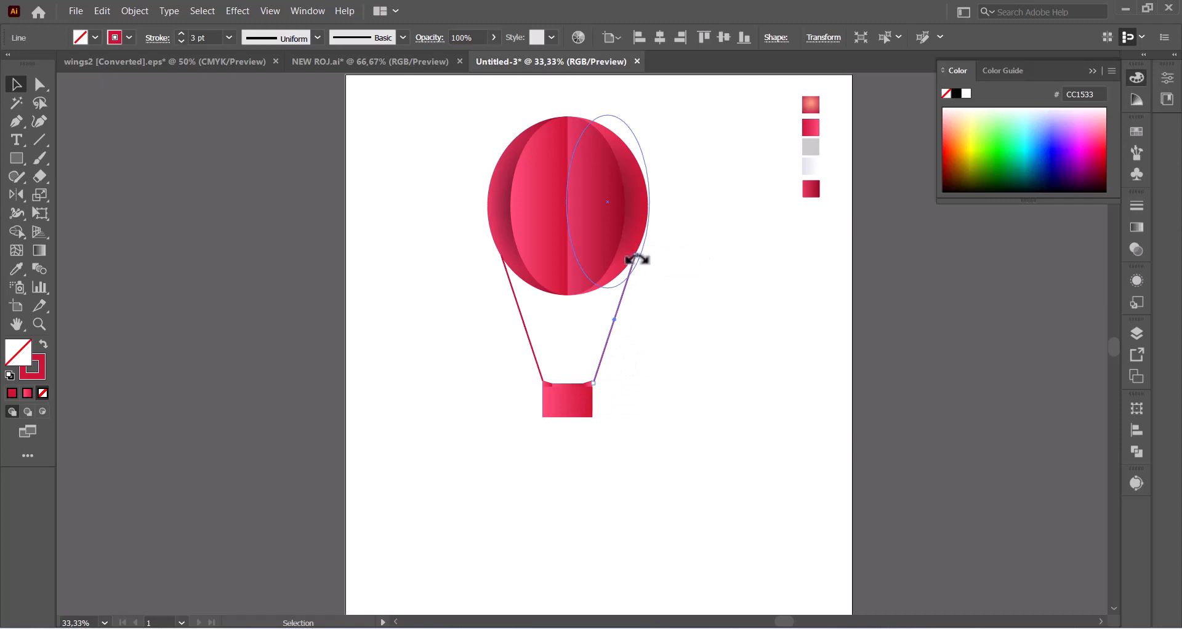
pyautogui.moveTo(634, 257); pyautogui.dragTo(637, 250)
# Step: Copy the outer-right rope and reposition it as an inner rope from the balloon's lower-left underside to the basket's upper-left corner
pyautogui.click(617, 311)
pyautogui.moveTo(620, 300); pyautogui.dragTo(570, 304)
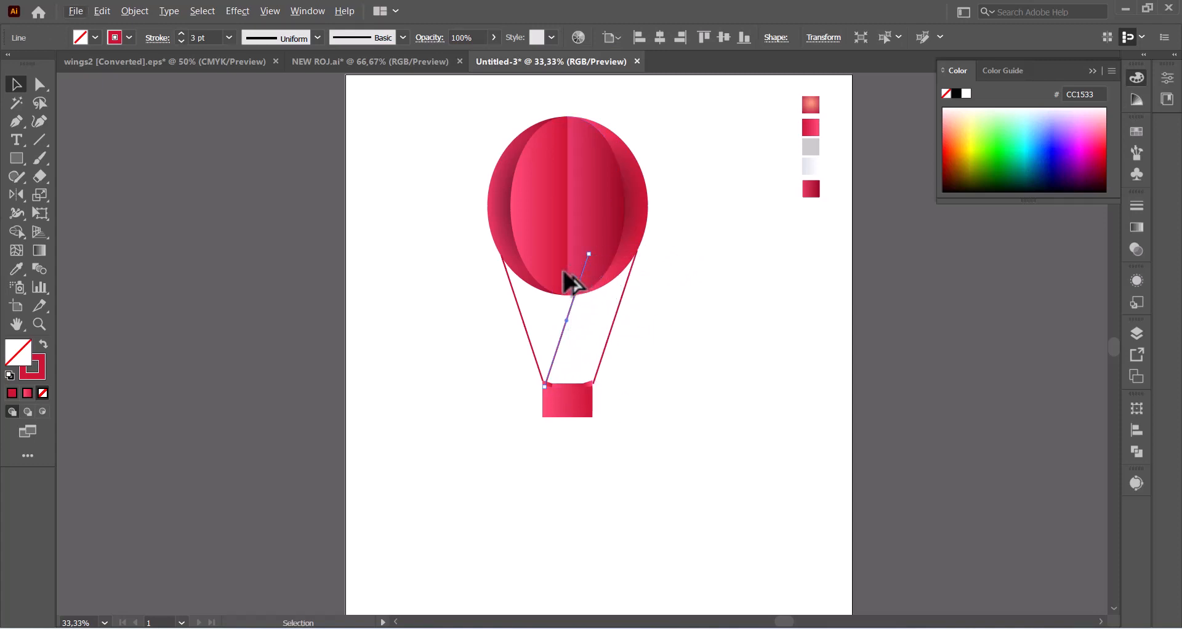
pyautogui.moveTo(588, 254); pyautogui.dragTo(529, 283)
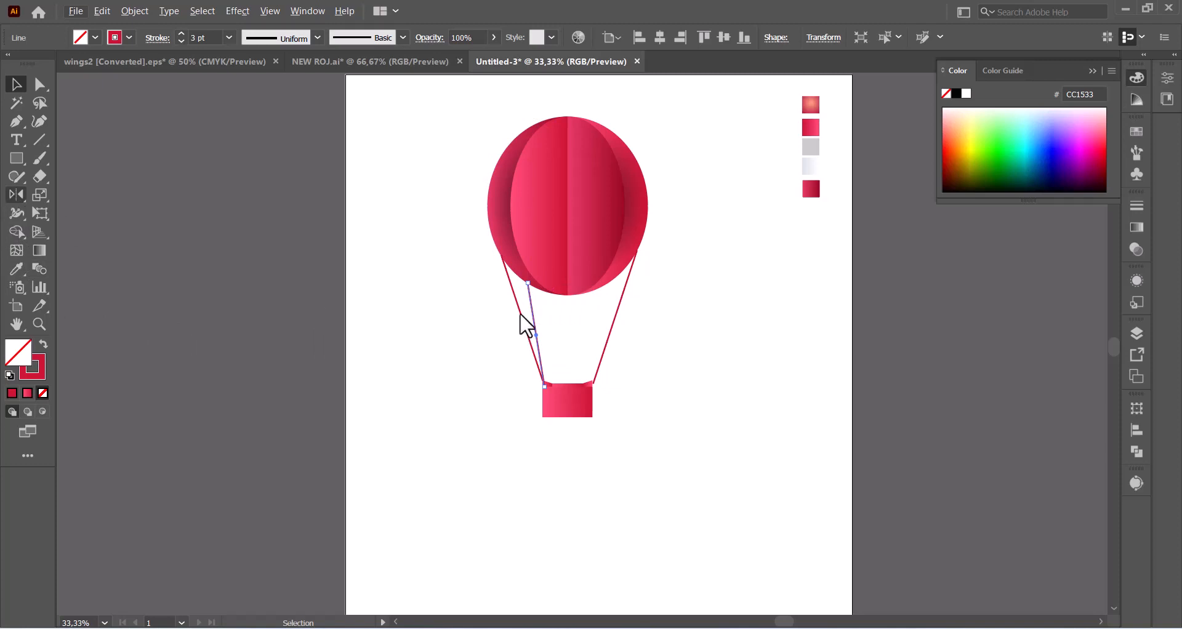
# Step: Create a mirrored copy of the inner rope ending at the basket's upper-right corner
pyautogui.press('r')
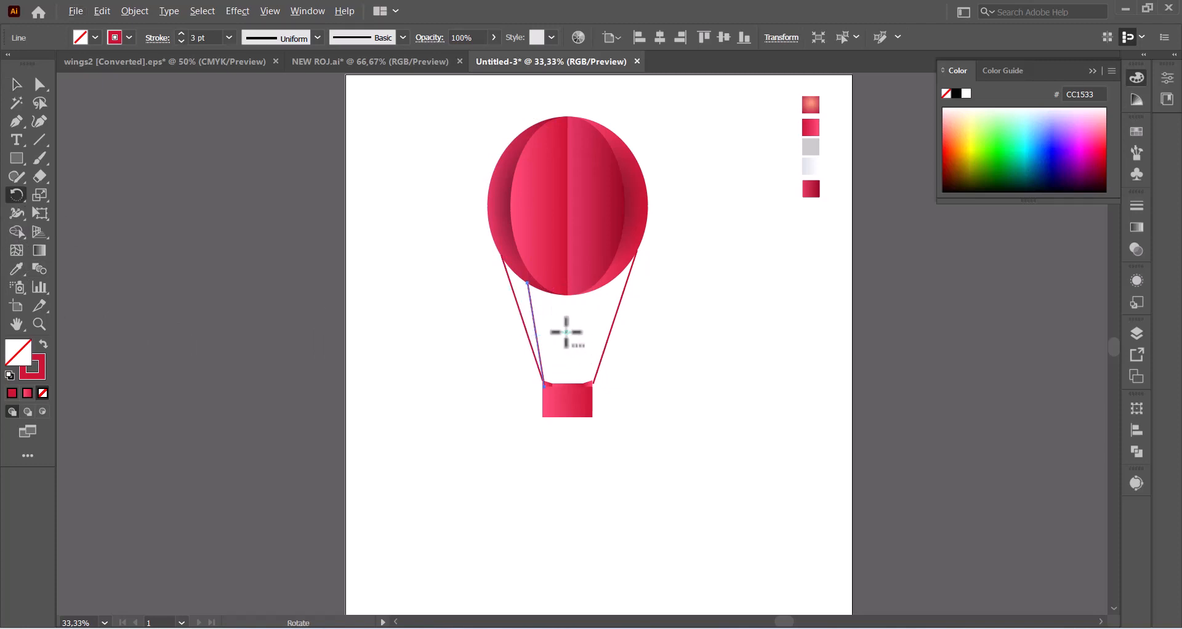
pyautogui.keyDown('alt'); pyautogui.click(566, 332); pyautogui.keyUp('alt')
pyautogui.click(256, 258)
pyautogui.press('v')
pyautogui.moveTo(533, 315); pyautogui.dragTo(608, 283)
# Step: Adjust both end points of the outer-right rope so they meet the balloon's edge and the basket's upper-right corner
pyautogui.click(635, 253)
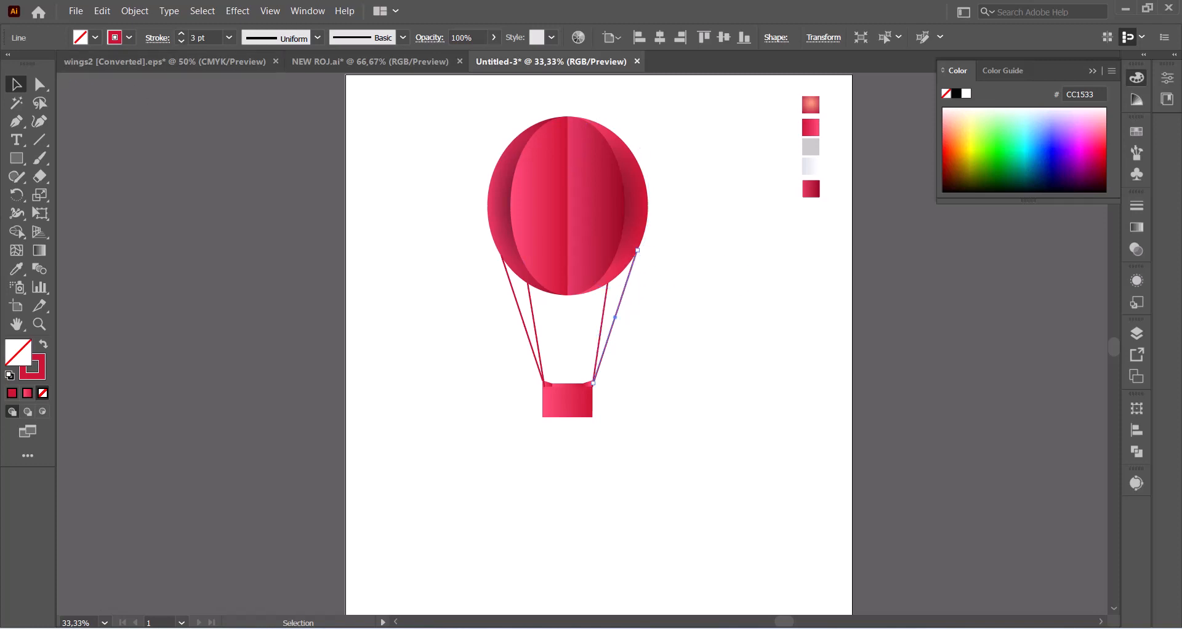
pyautogui.click(39, 85)
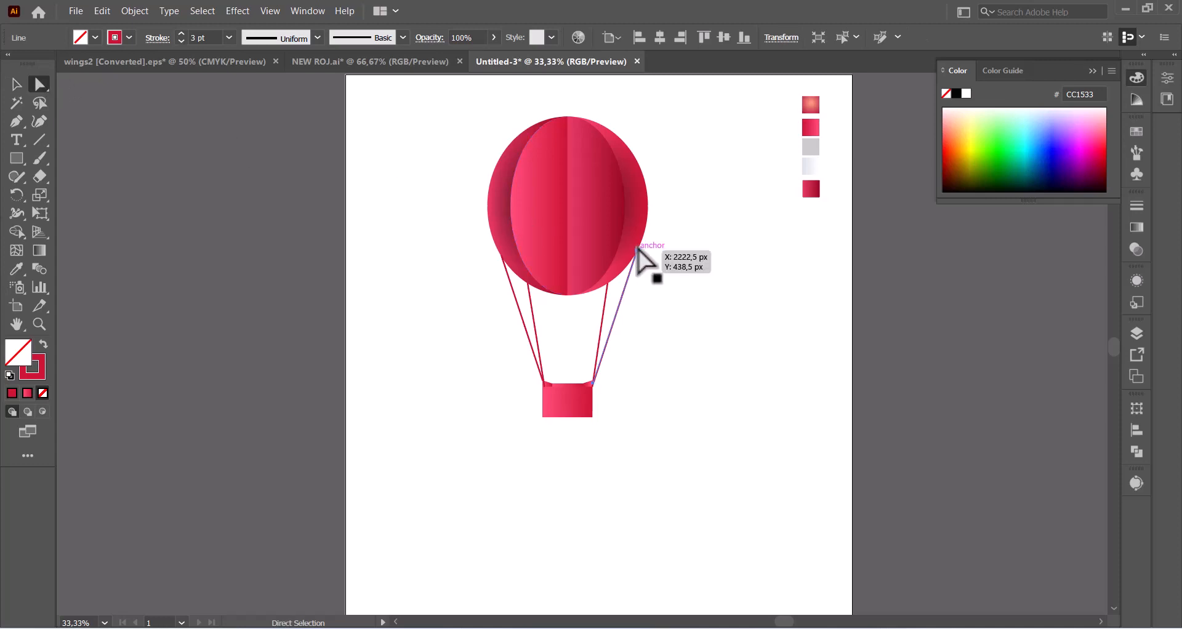
pyautogui.moveTo(636, 251); pyautogui.dragTo(639, 244)
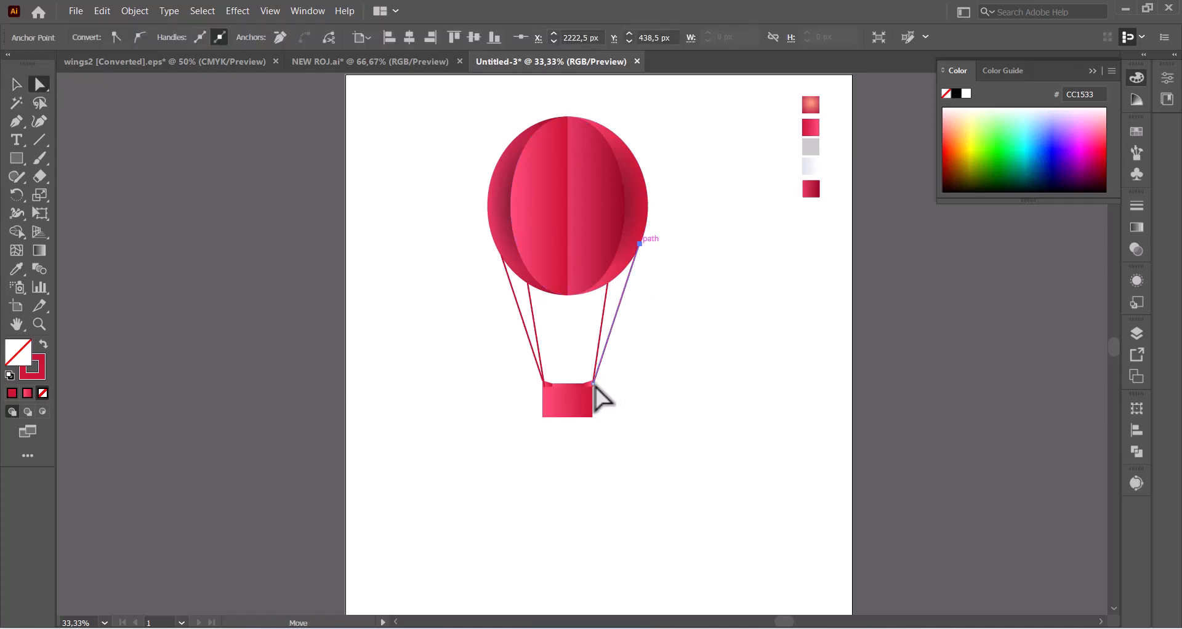
pyautogui.moveTo(594, 384); pyautogui.dragTo(590, 391)
pyautogui.click(627, 377)
pyautogui.click(598, 346)
pyautogui.click(657, 397)
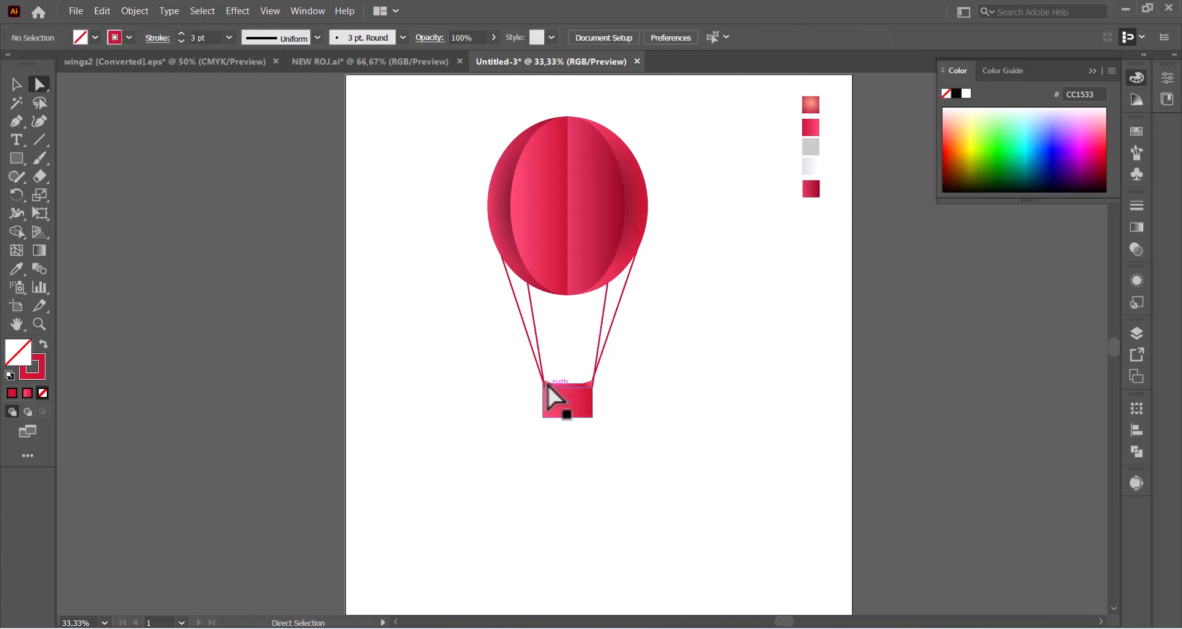
# Step: Group the balloon, ropes and basket, and place the group slightly smaller and lower on the artboard
pyautogui.moveTo(672, 90); pyautogui.dragTo(481, 510)
pyautogui.rightClick(600, 360)
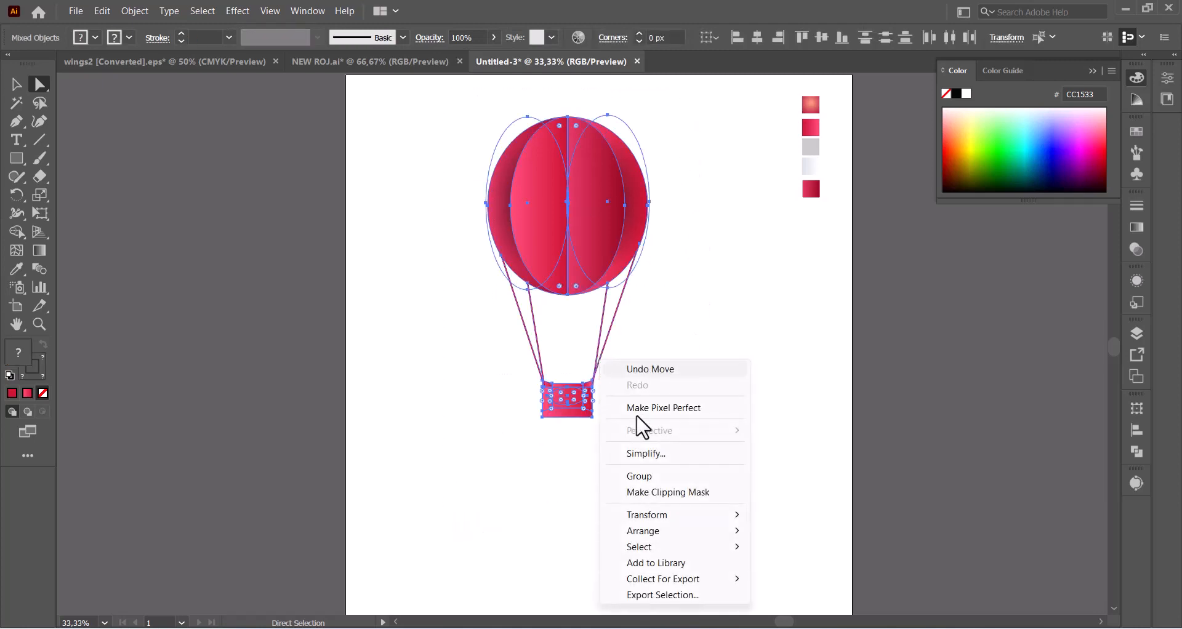
pyautogui.click(651, 476)
pyautogui.click(680, 316)
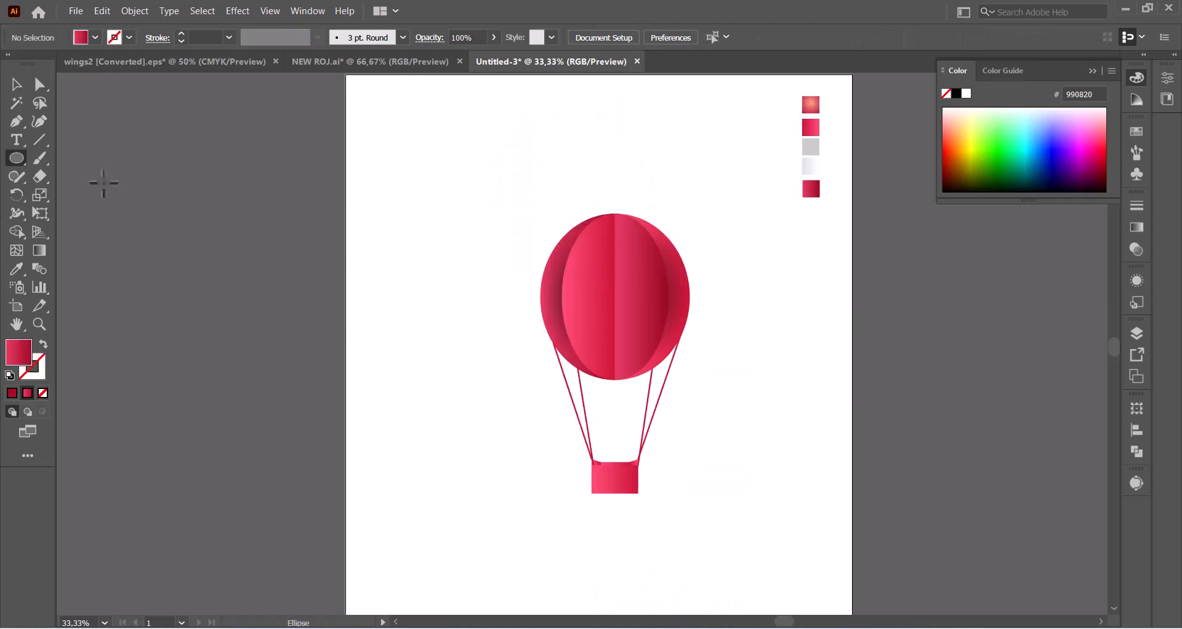
# Step: Draw a small upright ellipse beside the artboard and fill it with the white-grey gradient sampled from the palette swatch
pyautogui.moveTo(154, 213); pyautogui.dragTo(221, 290)
pyautogui.click(16, 269)
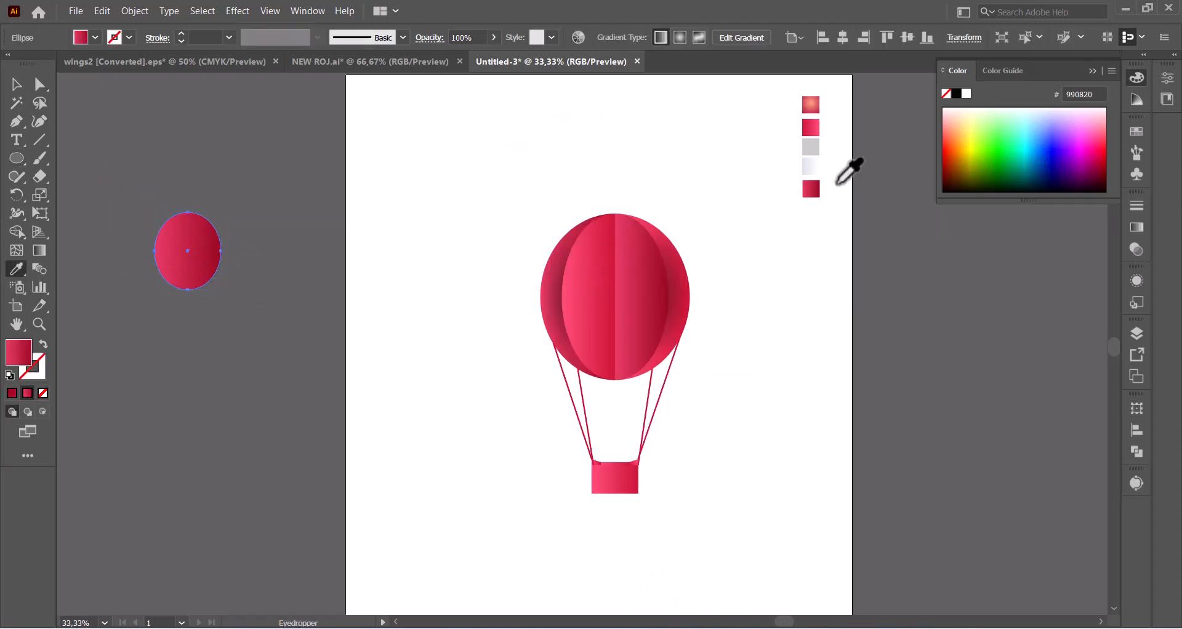
pyautogui.click(812, 167)
pyautogui.click(16, 85)
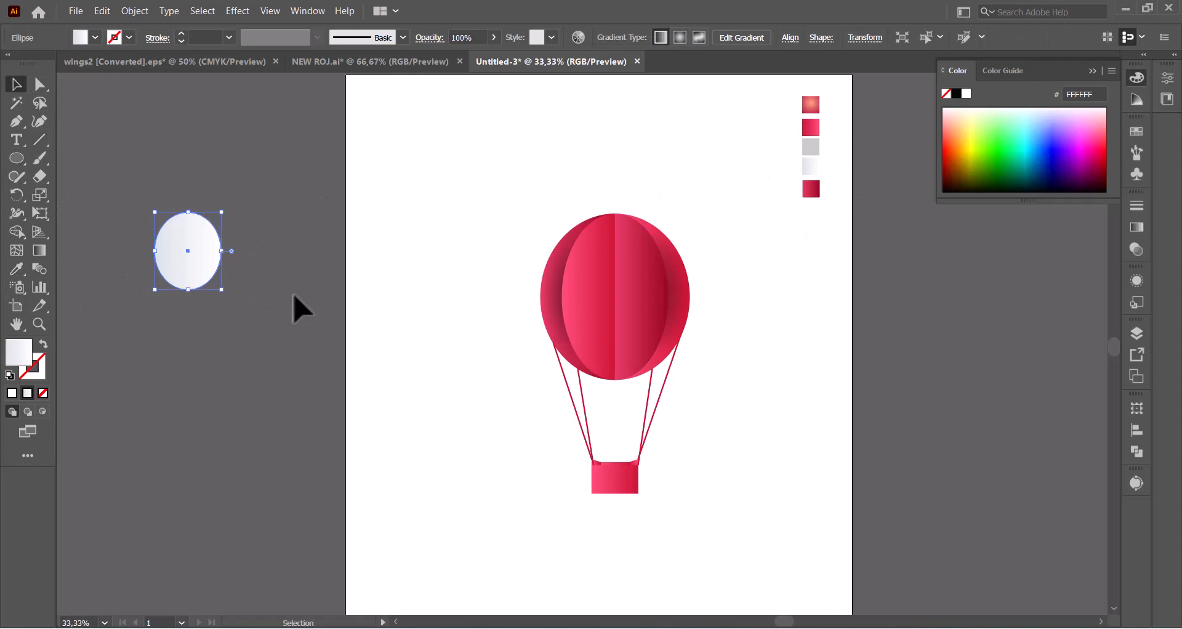
# Step: Duplicate the pale ellipse into a cluster of seven overlapping ellipses arranged in the shape of a cloud
pyautogui.moveTo(193, 270); pyautogui.dragTo(246, 281)
pyautogui.moveTo(240, 284); pyautogui.dragTo(249, 314)
pyautogui.moveTo(237, 317)
pyautogui.mouseDown()
pyautogui.moveTo(204, 321)
pyautogui.moveTo(220, 314)
pyautogui.mouseUp()
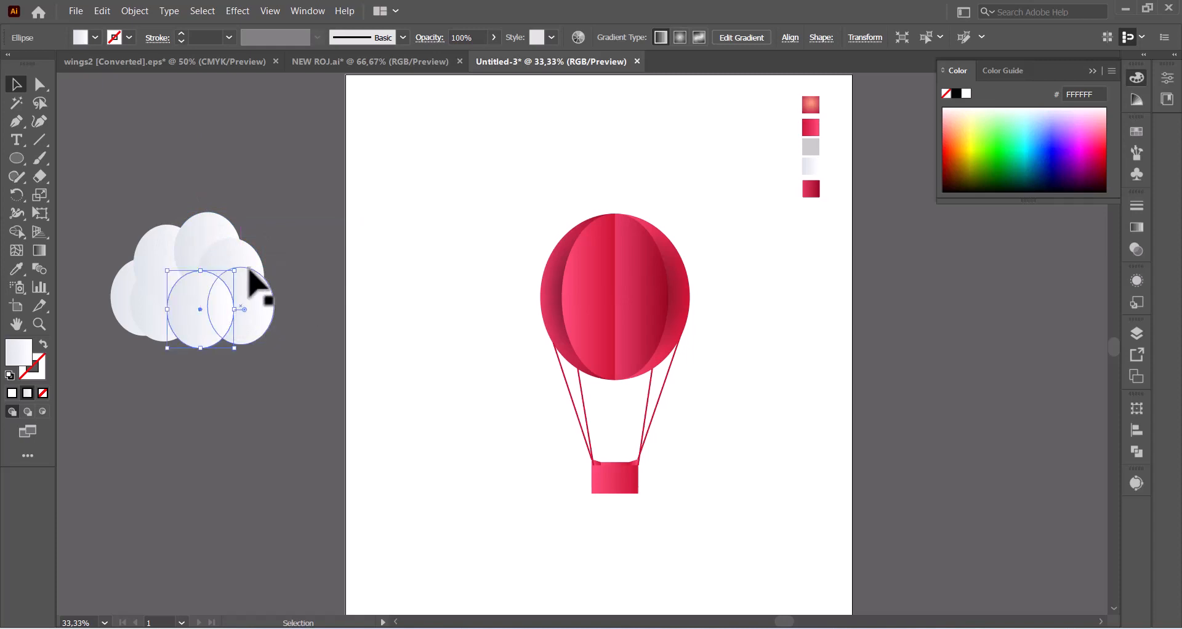
pyautogui.moveTo(258, 268); pyautogui.dragTo(280, 318)
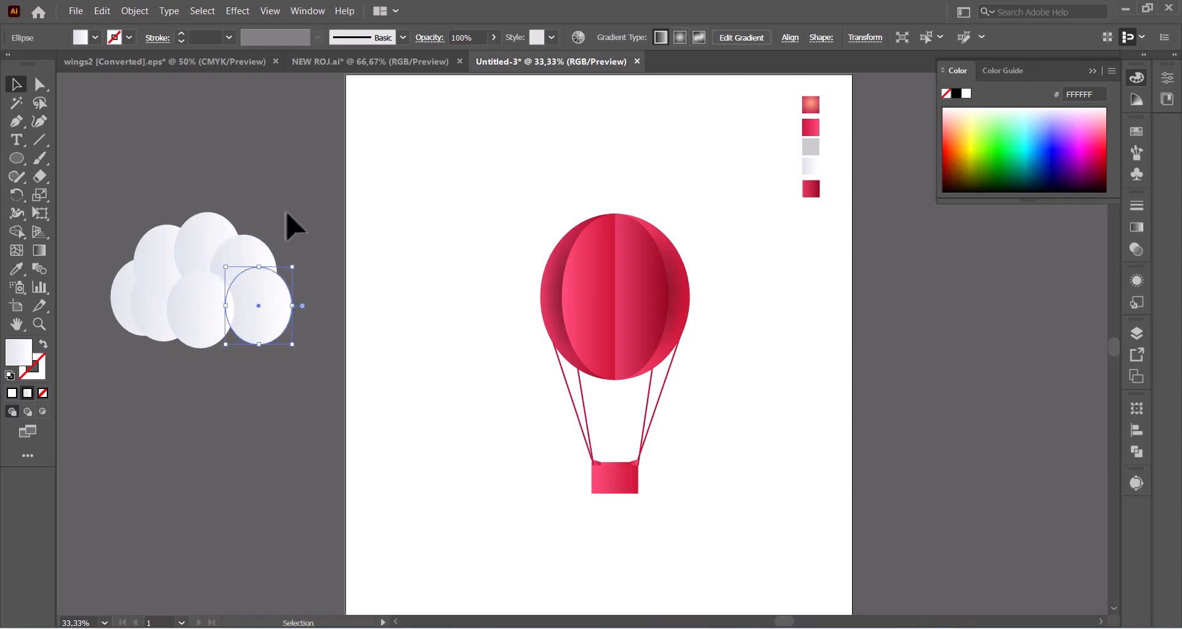
# Step: Unite all the cloud's overlapping ellipses into a single shape with Pathfinder
pyautogui.moveTo(102, 395); pyautogui.dragTo(296, 209)
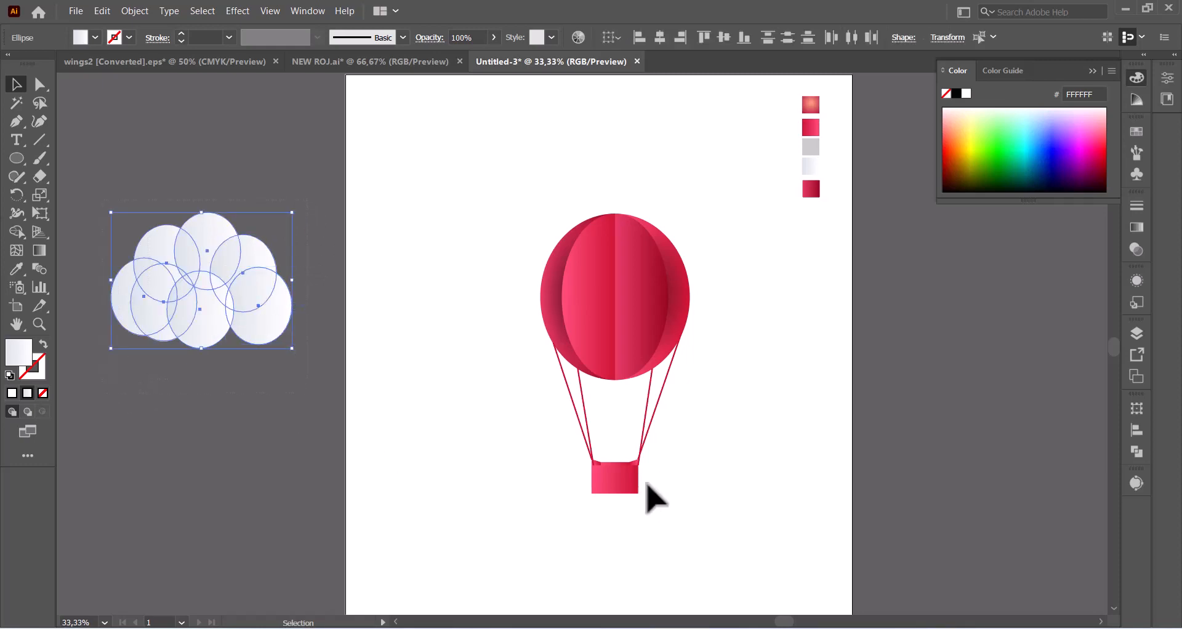
pyautogui.click(1136, 452)
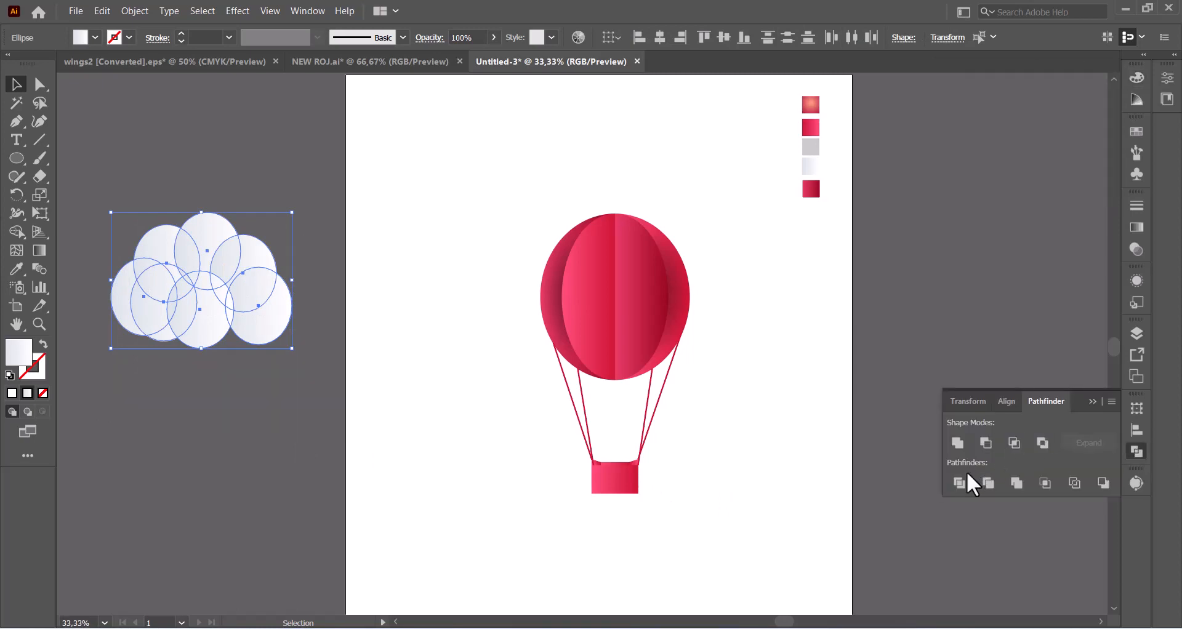
pyautogui.click(956, 442)
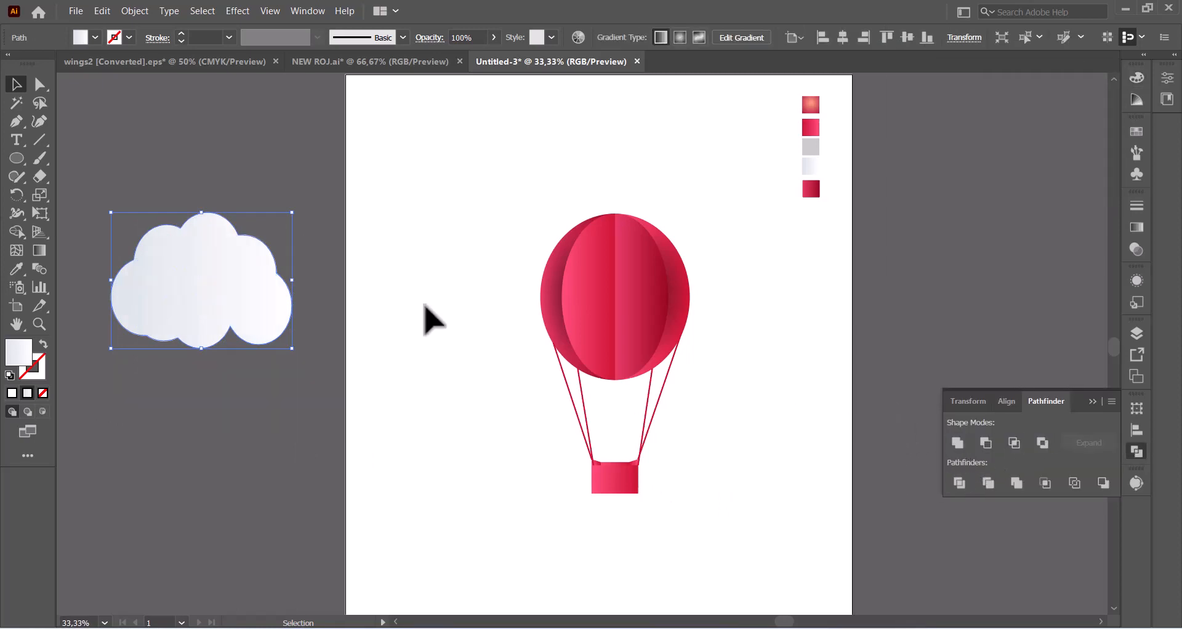
# Step: Stretch the cloud slightly wider and reduce its height a little
pyautogui.moveTo(292, 280); pyautogui.dragTo(311, 289)
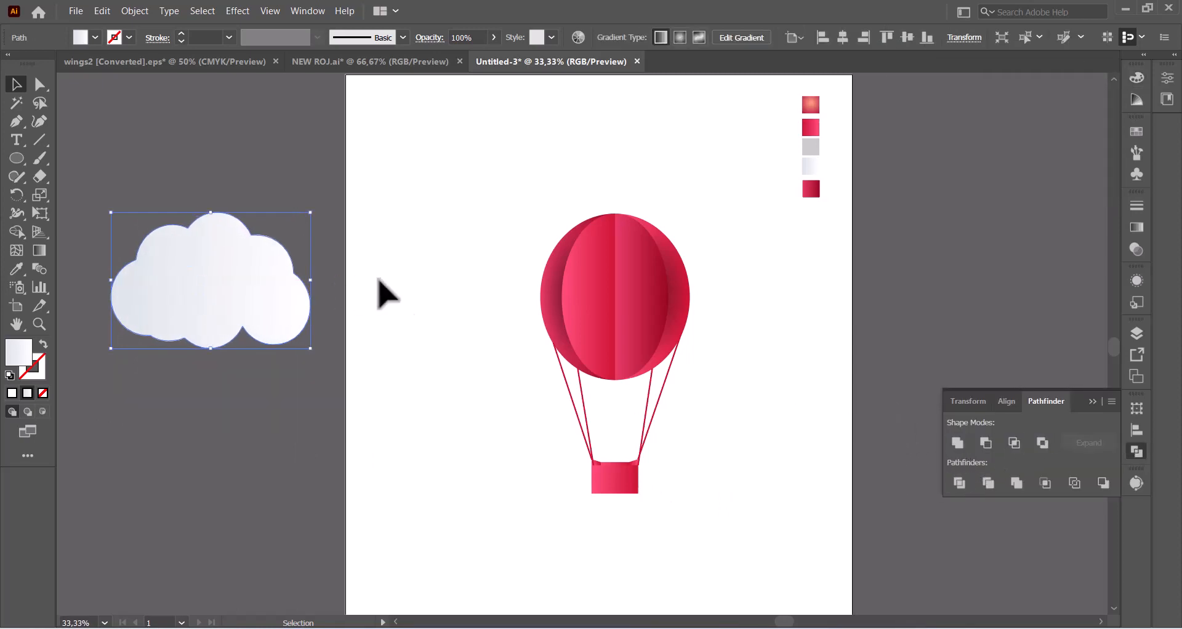
pyautogui.click(388, 290)
pyautogui.click(245, 273)
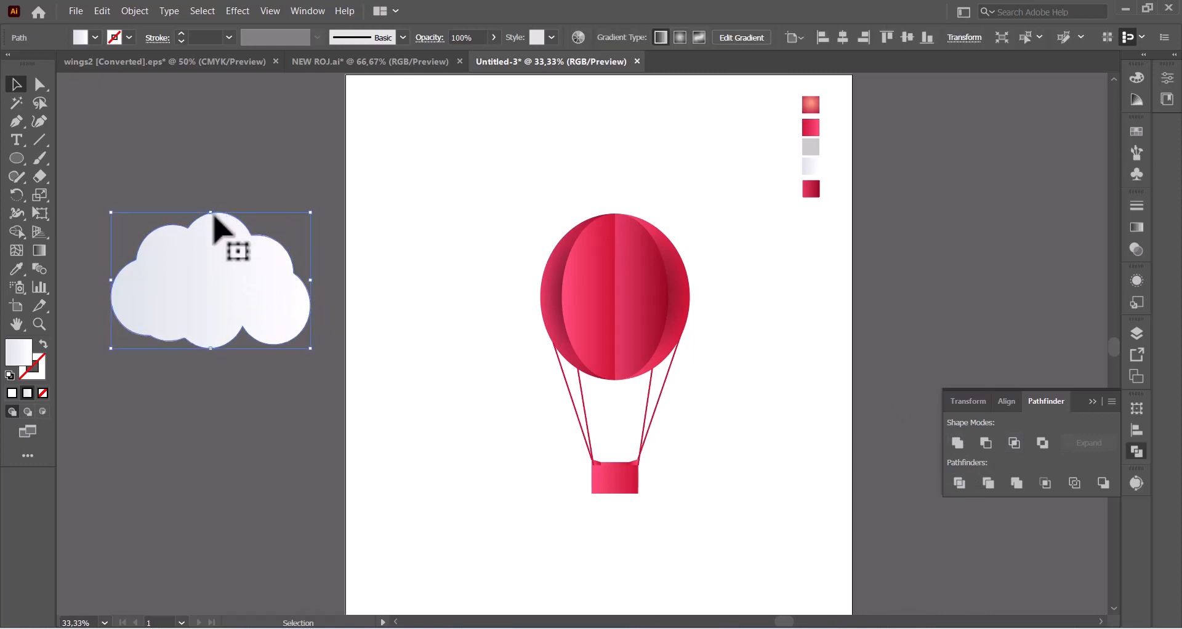
pyautogui.moveTo(210, 213); pyautogui.dragTo(210, 224)
pyautogui.click(264, 232)
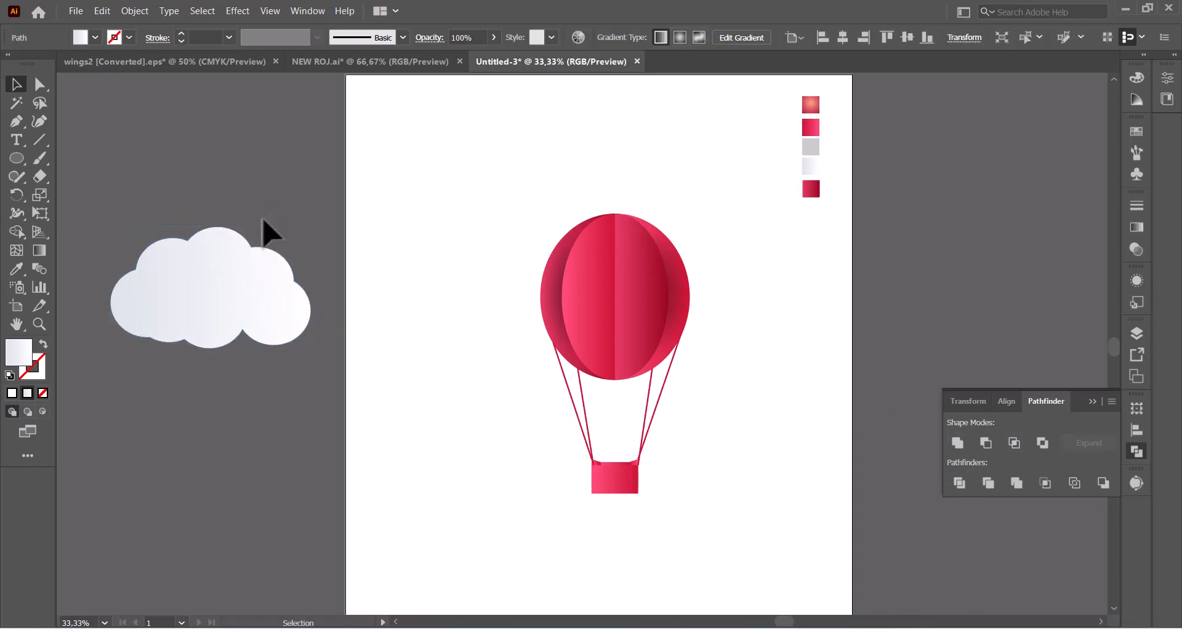
# Step: Place a copy of the cloud below the original and narrow it symmetrically about its centre
pyautogui.keyDown('alt'); pyautogui.moveTo(235, 290); pyautogui.dragTo(232, 443); pyautogui.keyUp('alt')
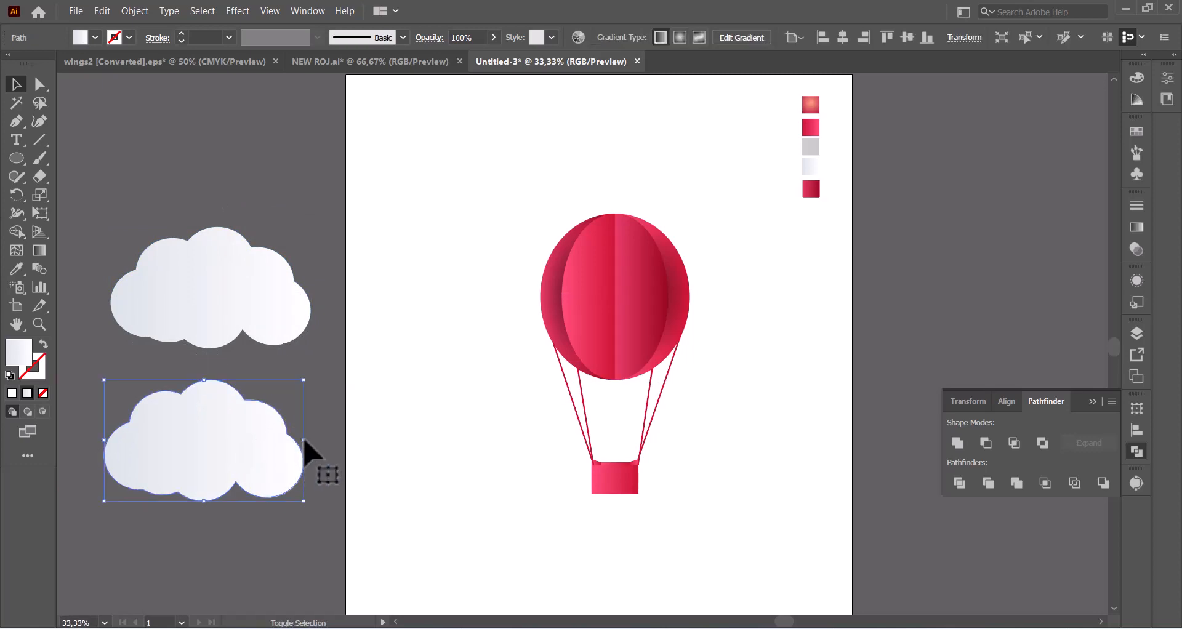
pyautogui.keyDown('alt'); pyautogui.moveTo(304, 440); pyautogui.dragTo(261, 438); pyautogui.keyUp('alt')
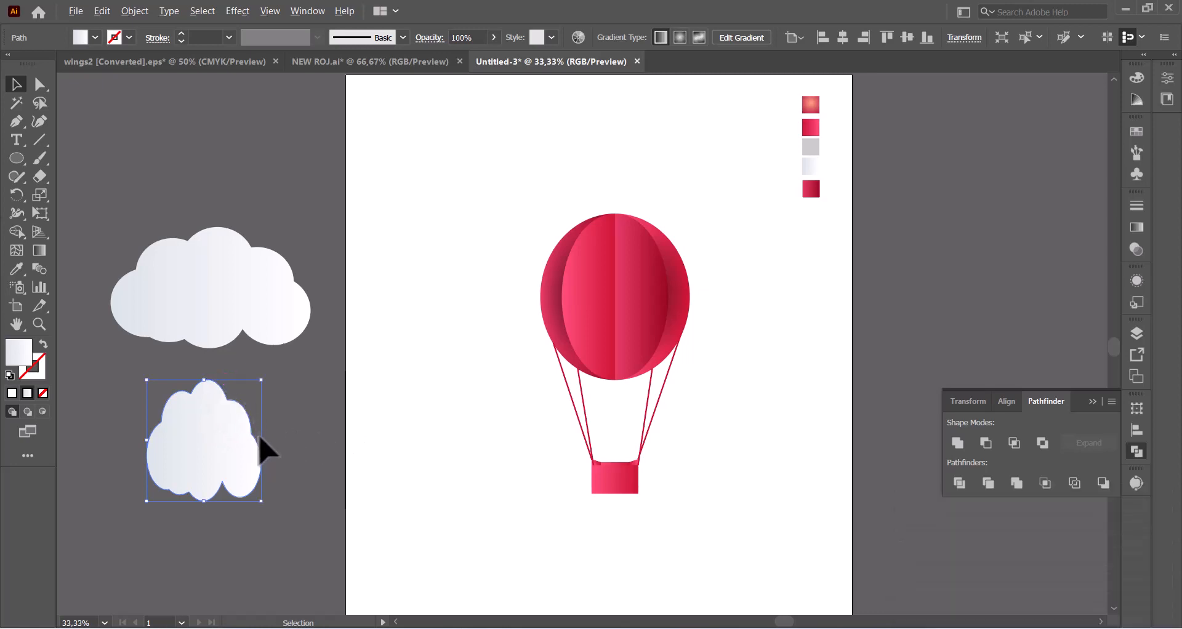
pyautogui.moveTo(258, 438)
pyautogui.keyDown('alt'); pyautogui.mouseDown()
pyautogui.moveTo(276, 438)
pyautogui.moveTo(258, 438)
pyautogui.mouseUp(); pyautogui.keyUp('alt')
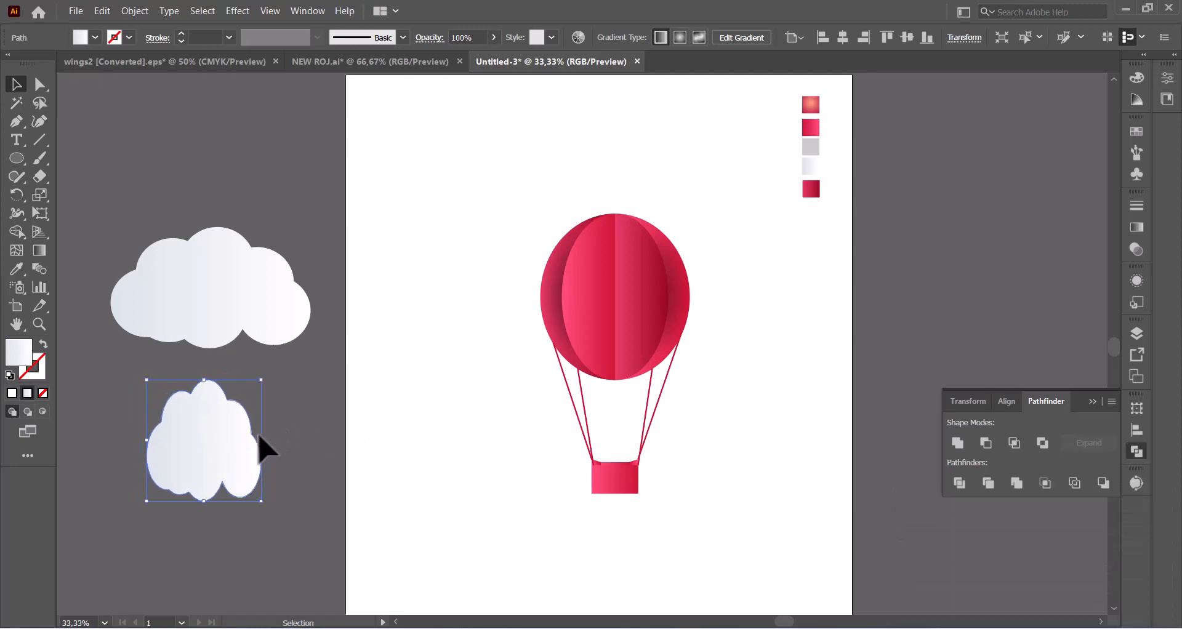
# Step: Draw a vertical line through the narrow cloud's centre and trim its protruding ends with Shape Builder
pyautogui.click(40, 140)
pyautogui.moveTo(206, 368); pyautogui.dragTo(205, 545)
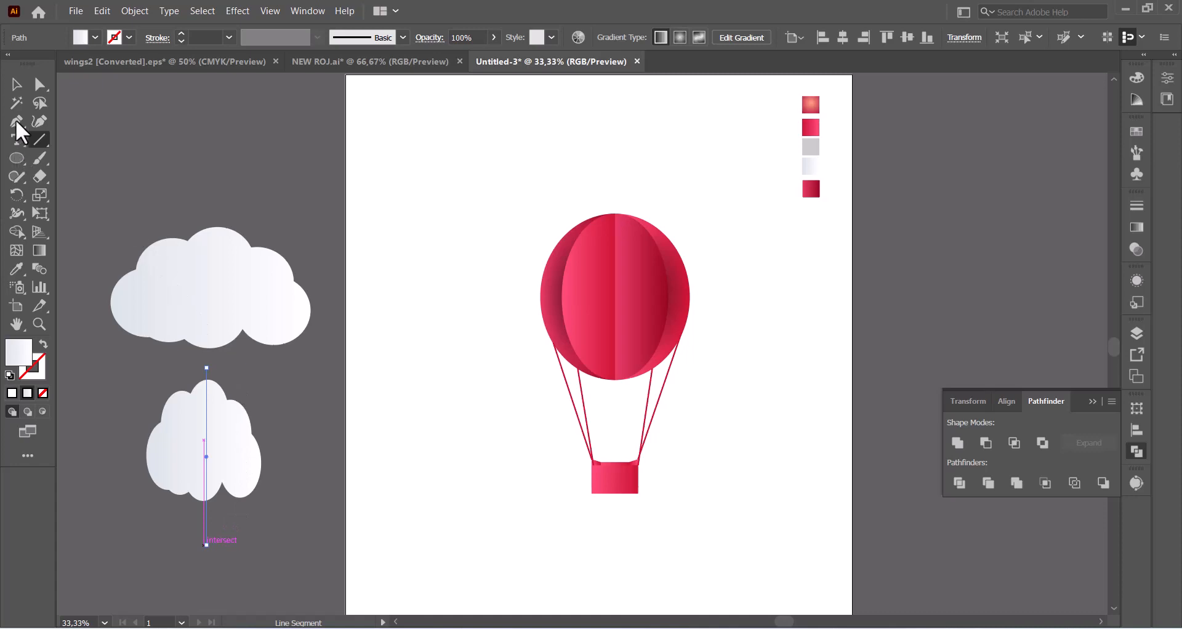
pyautogui.click(16, 84)
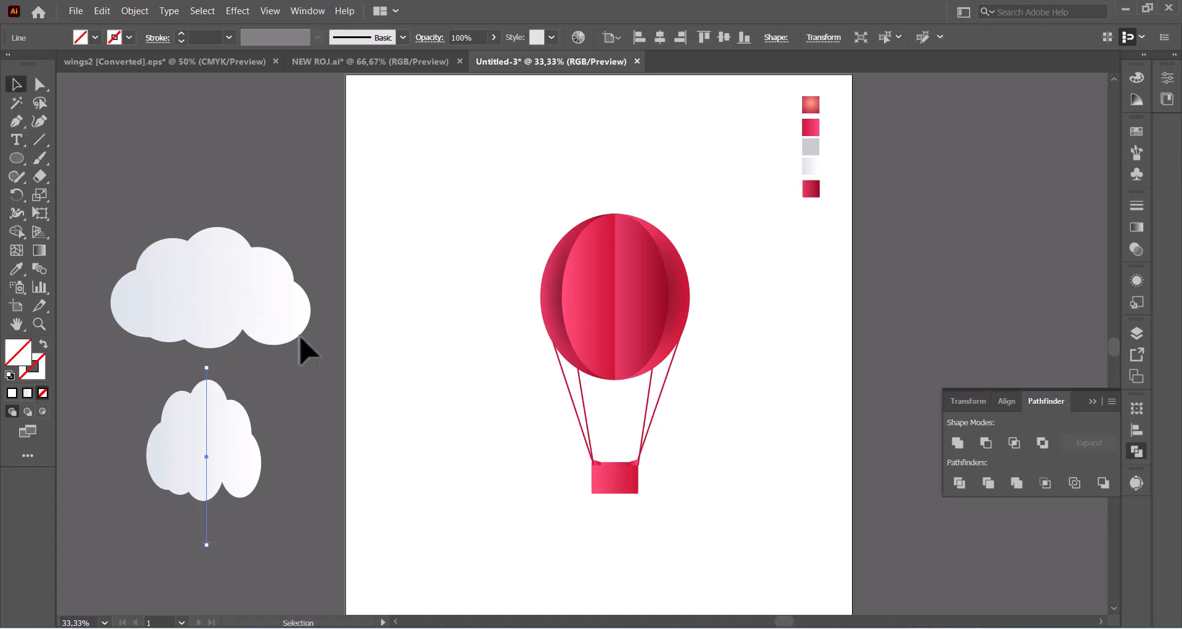
pyautogui.moveTo(177, 534); pyautogui.dragTo(138, 540)
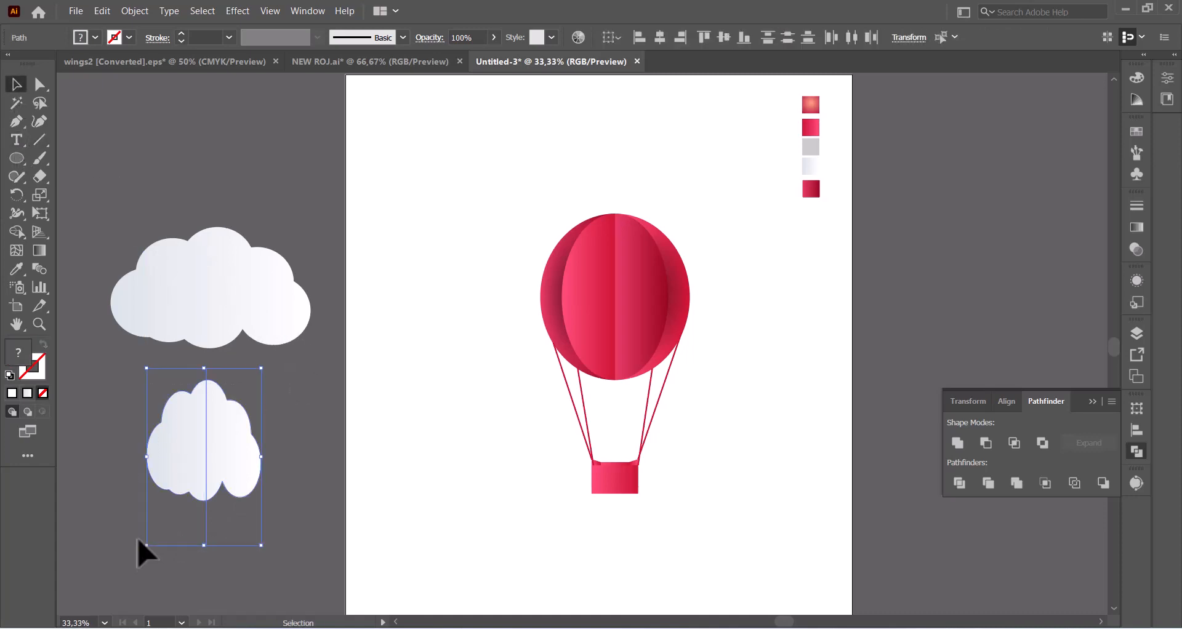
pyautogui.click(19, 235)
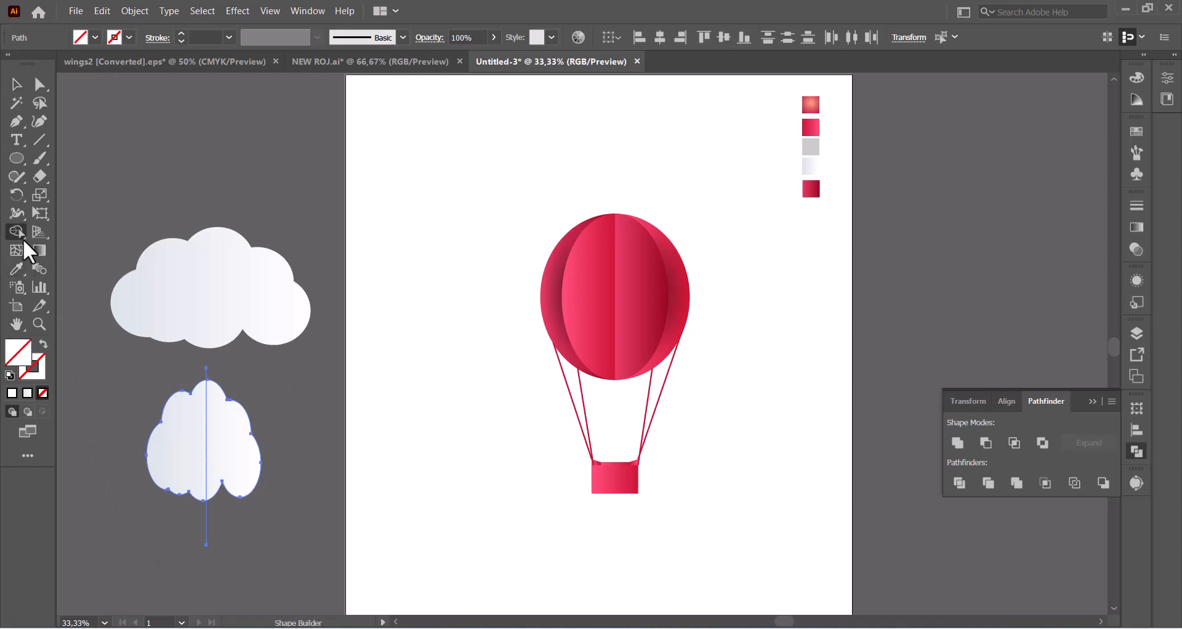
pyautogui.keyDown('alt'); pyautogui.click(205, 373); pyautogui.keyUp('alt')
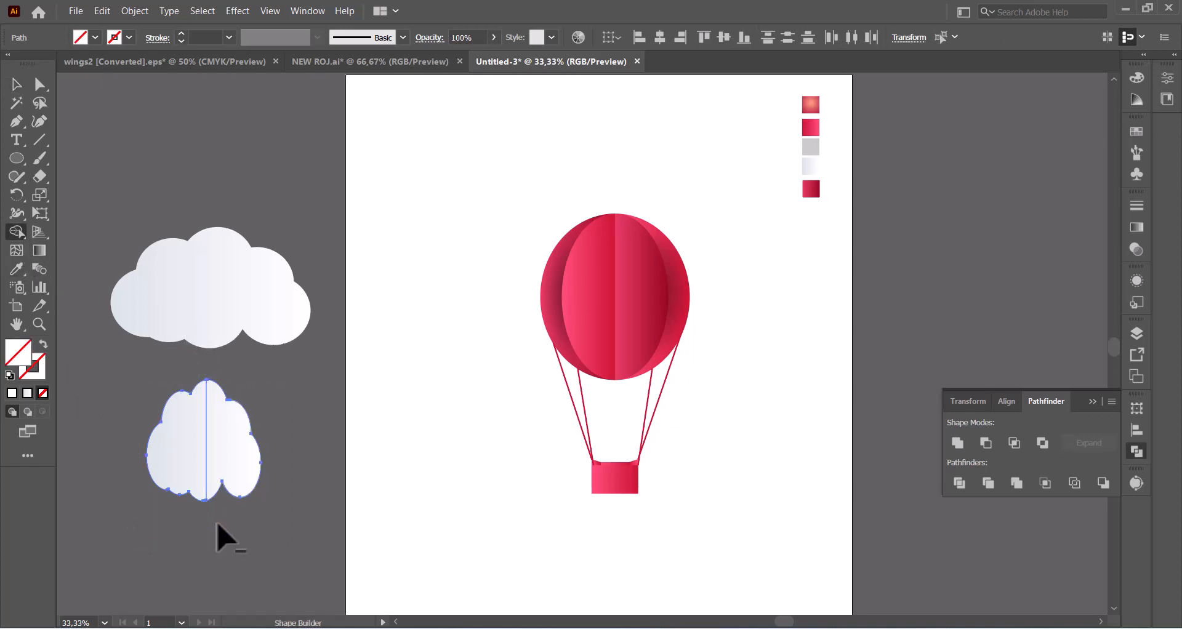
pyautogui.keyDown('alt'); pyautogui.click(227, 456); pyautogui.keyUp('alt')
pyautogui.keyDown('alt'); pyautogui.click(179, 453); pyautogui.keyUp('alt')
pyautogui.click(17, 84)
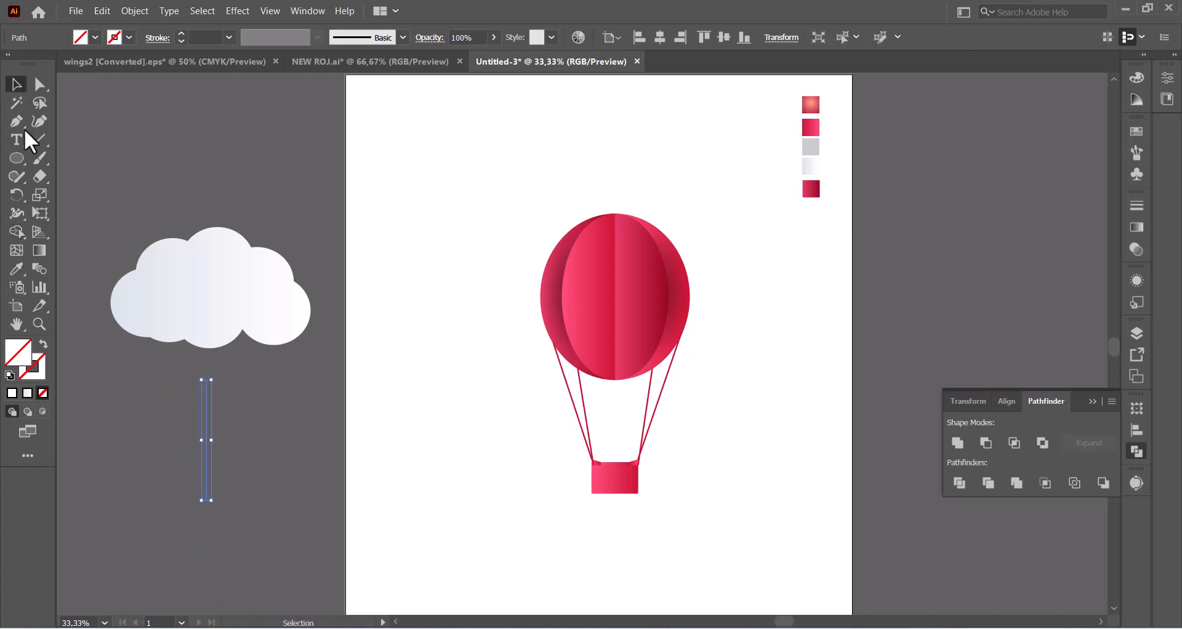
pyautogui.click(141, 411)
pyautogui.moveTo(277, 497); pyautogui.dragTo(299, 520)
pyautogui.hotkey('ctrl', 'w')
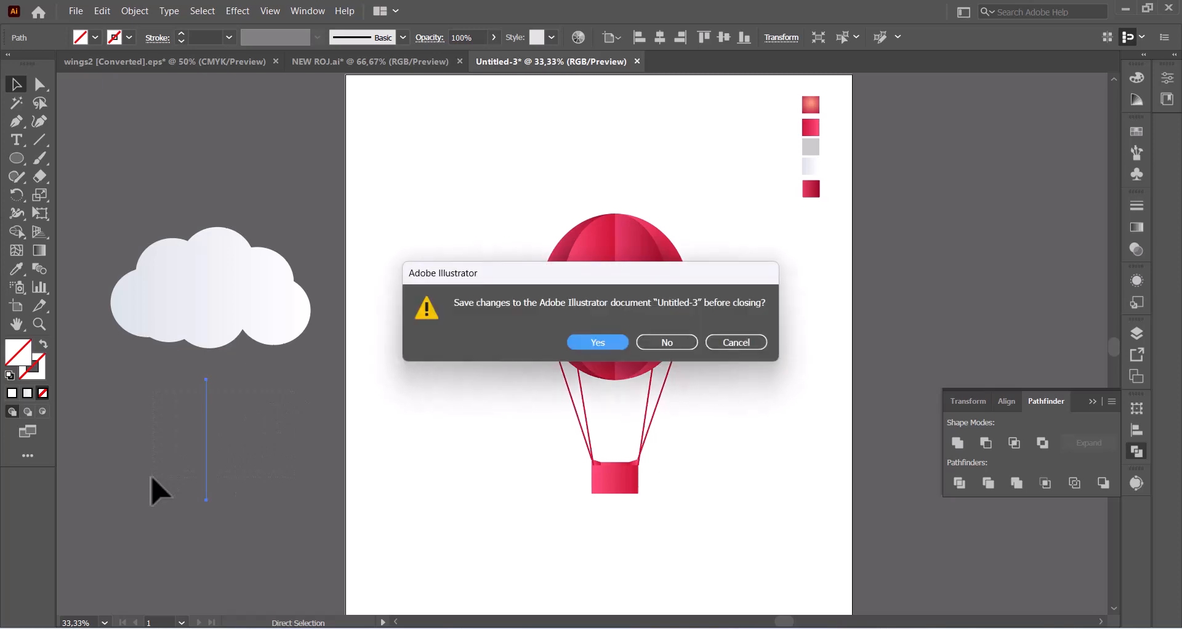
pyautogui.click(748, 340)
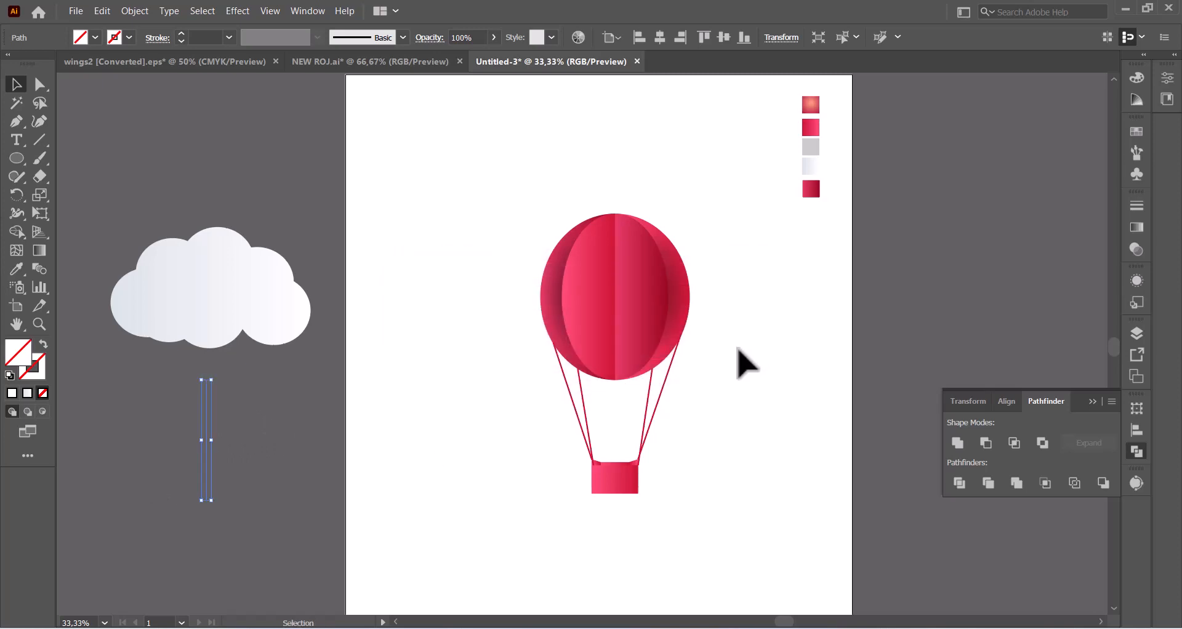
pyautogui.hotkey('ctrl', 'z')
pyautogui.hotkey('ctrl', 'z')
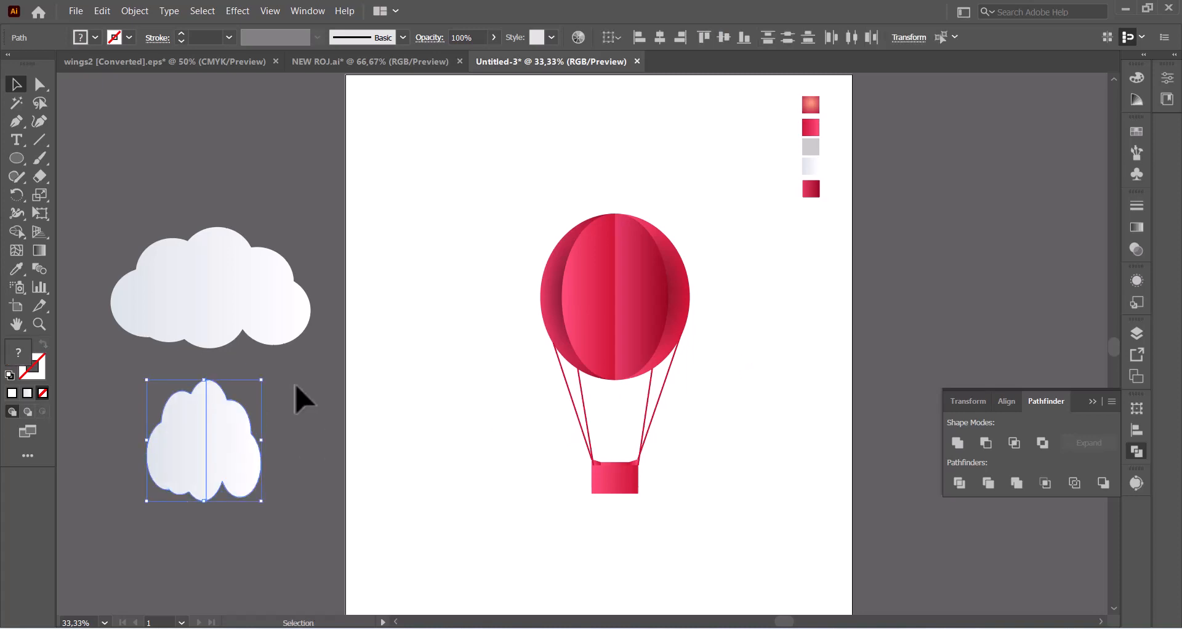
# Step: Split the narrow cloud along its centre line into separate left and right halves with Shape Builder
pyautogui.click(270, 402)
pyautogui.moveTo(121, 387); pyautogui.dragTo(285, 509)
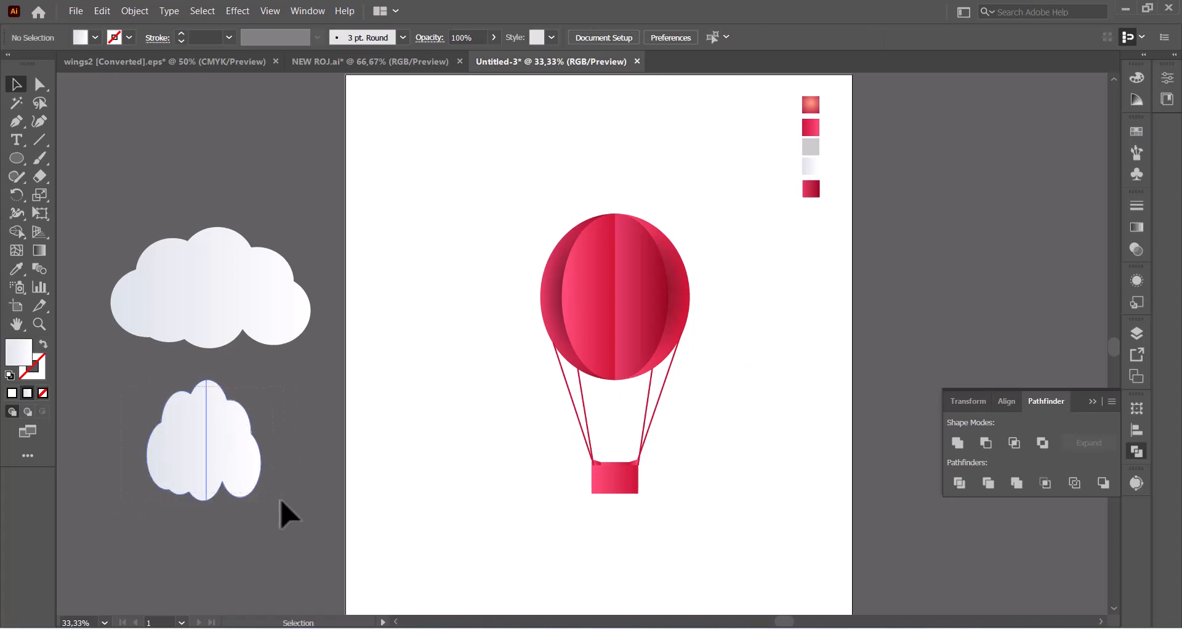
pyautogui.click(19, 233)
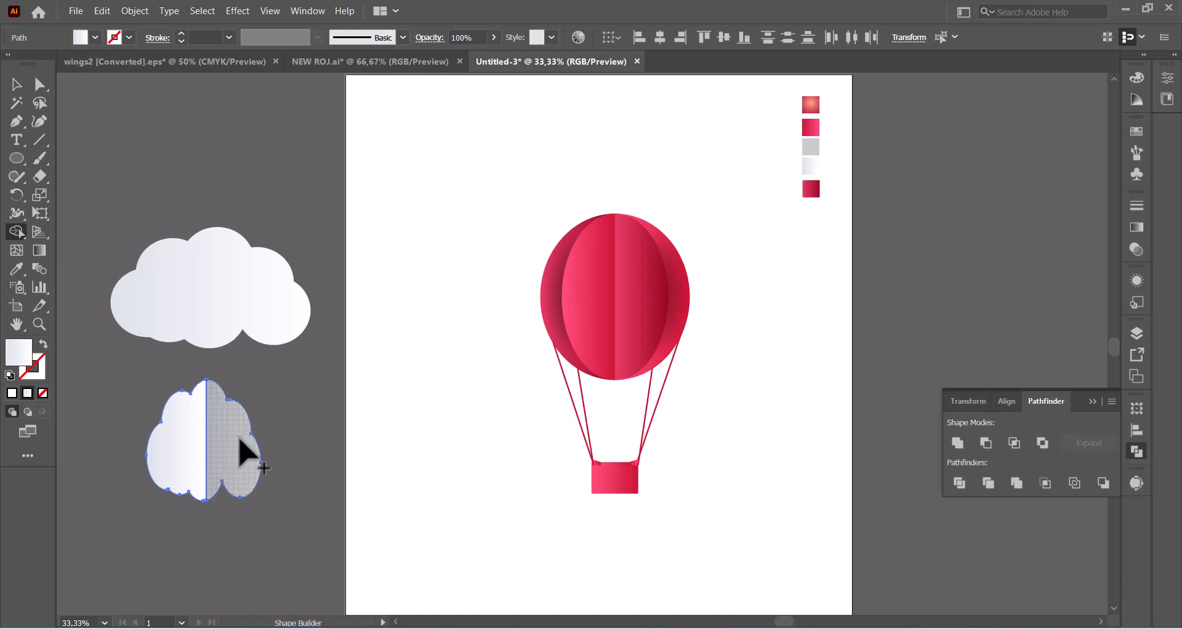
pyautogui.click(18, 85)
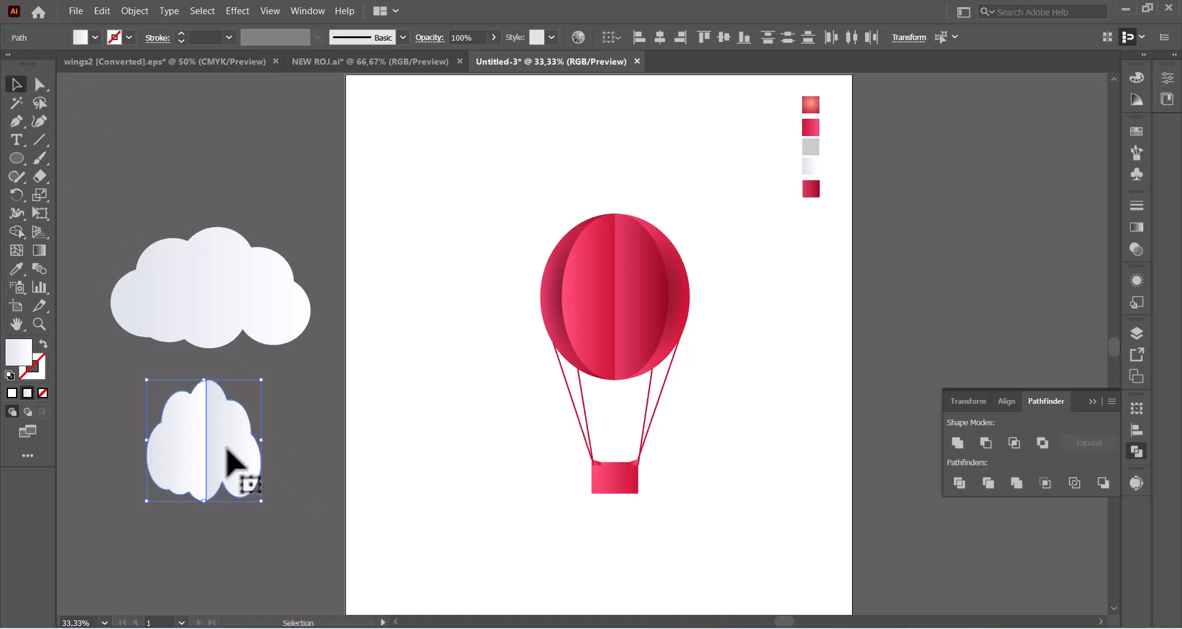
# Step: Fill both halves of the narrow cloud with the light grey from the sample swatch
pyautogui.click(16, 269)
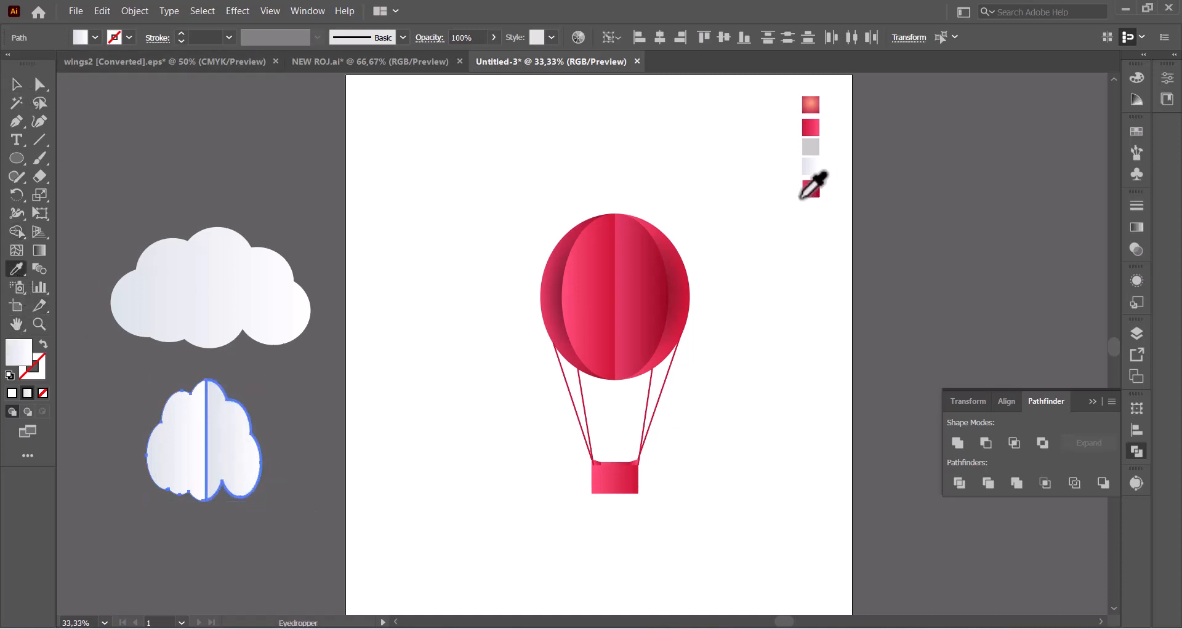
pyautogui.click(808, 148)
pyautogui.click(16, 85)
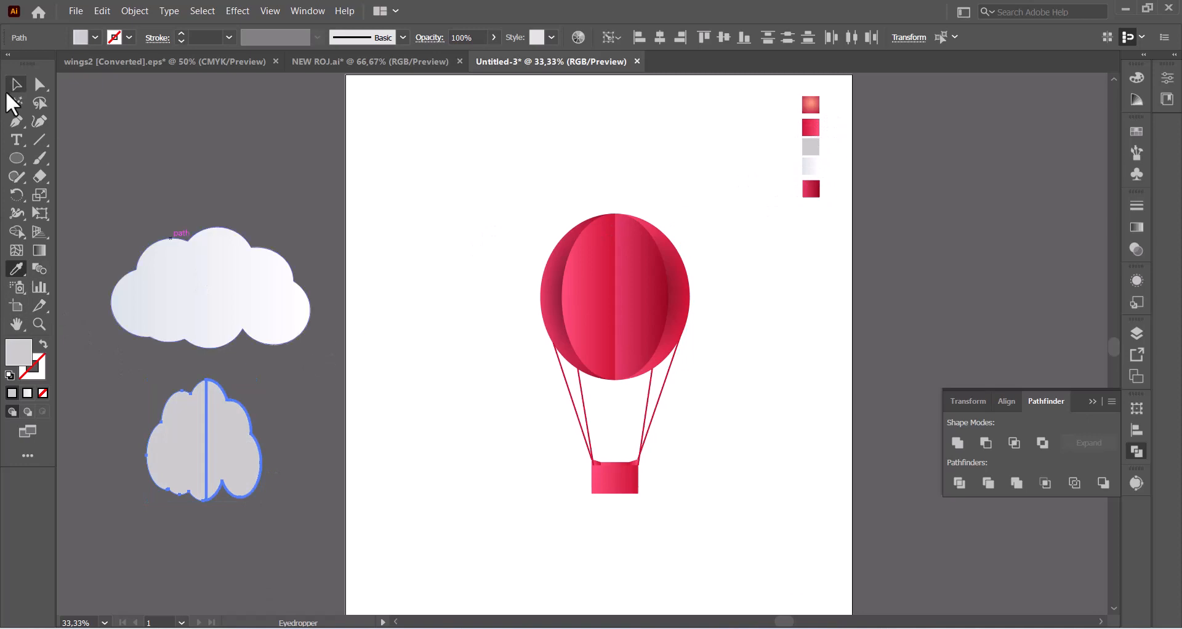
pyautogui.click(329, 463)
# Step: Give the narrow cloud's left half the pale gradient fill sampled from the large cloud
pyautogui.click(246, 449)
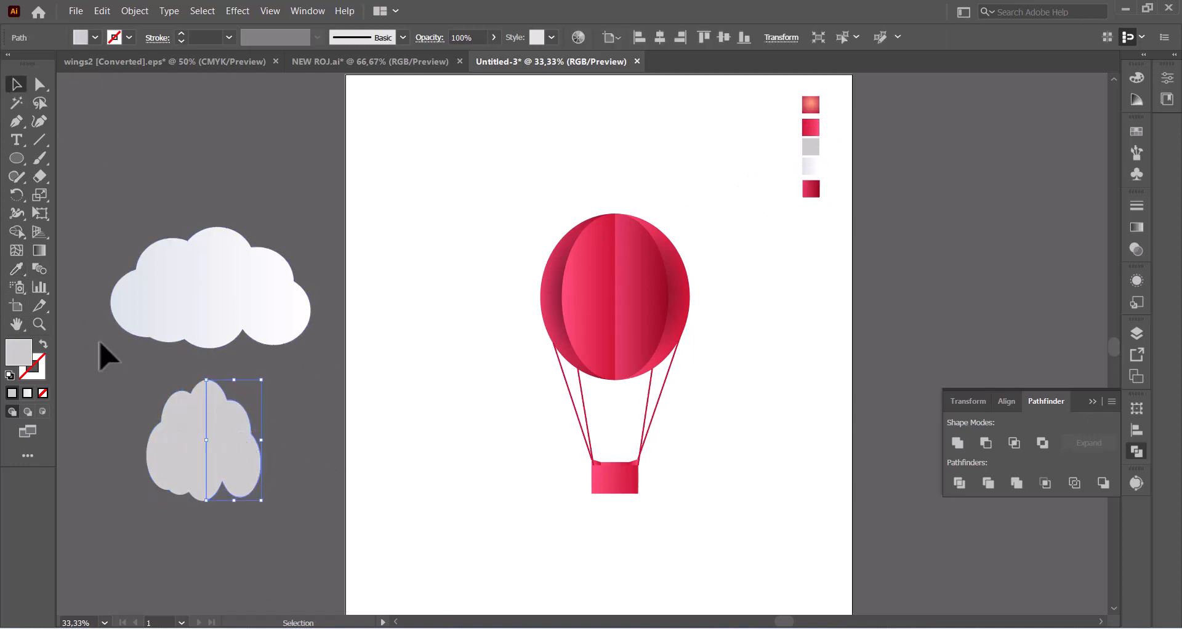
pyautogui.click(20, 267)
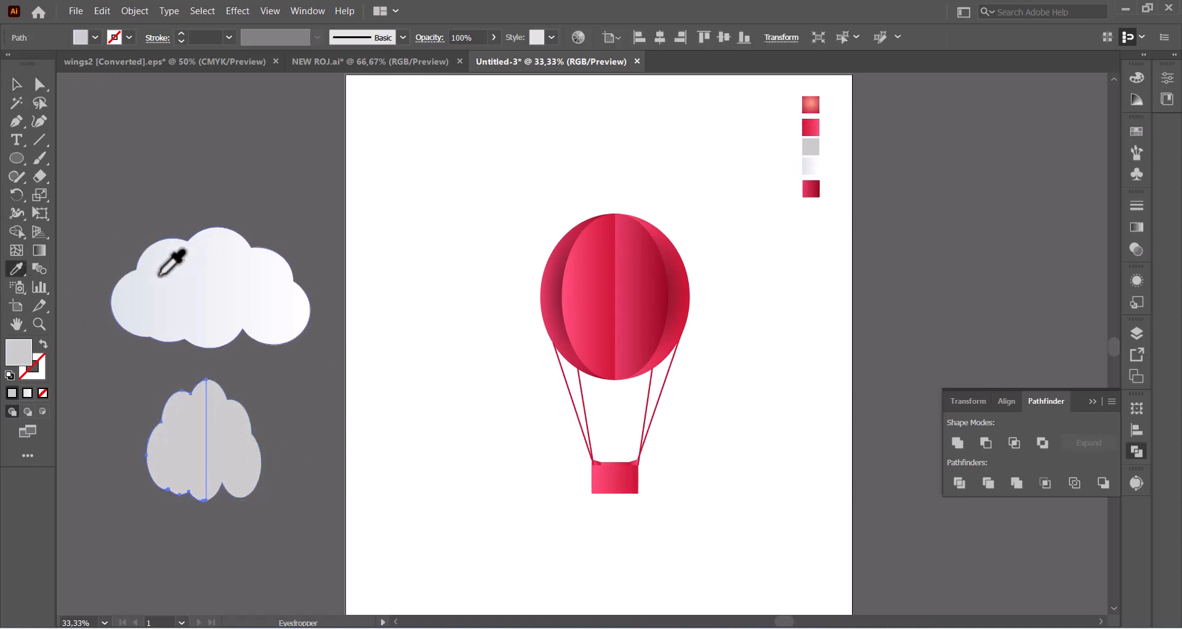
pyautogui.click(158, 266)
pyautogui.click(16, 84)
pyautogui.click(150, 211)
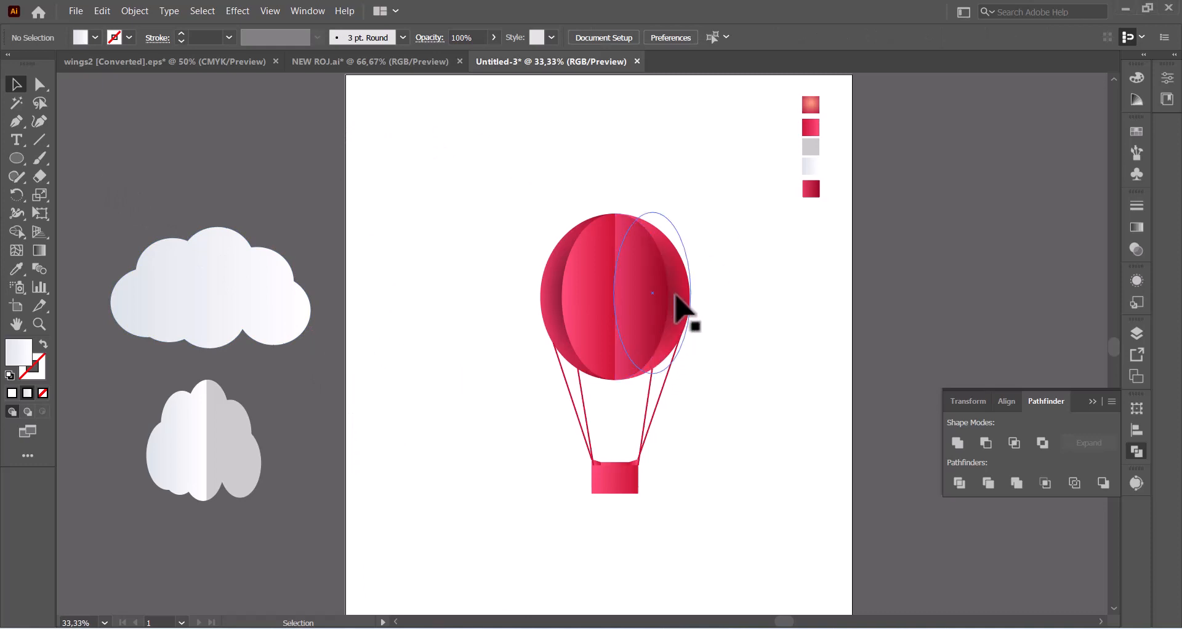
# Step: Isolate the balloon group and place a copy of its right shadow ellipse beside the balloon
pyautogui.moveTo(680, 305); pyautogui.dragTo(800, 344)
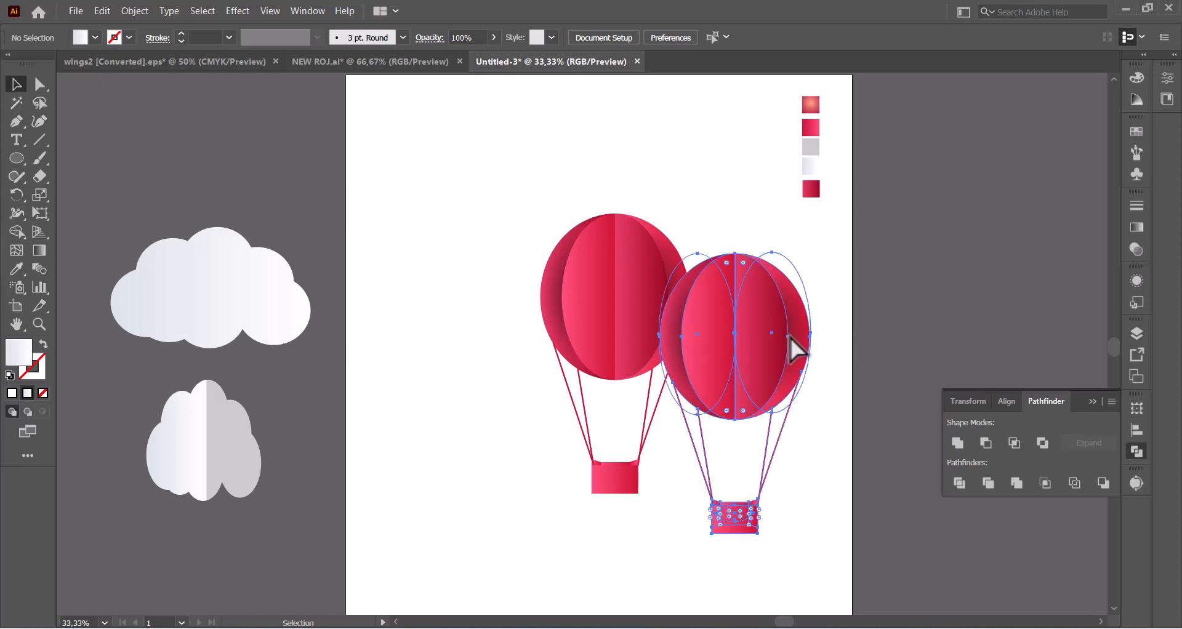
pyautogui.hotkey('ctrl', 'z')
pyautogui.click(656, 314)
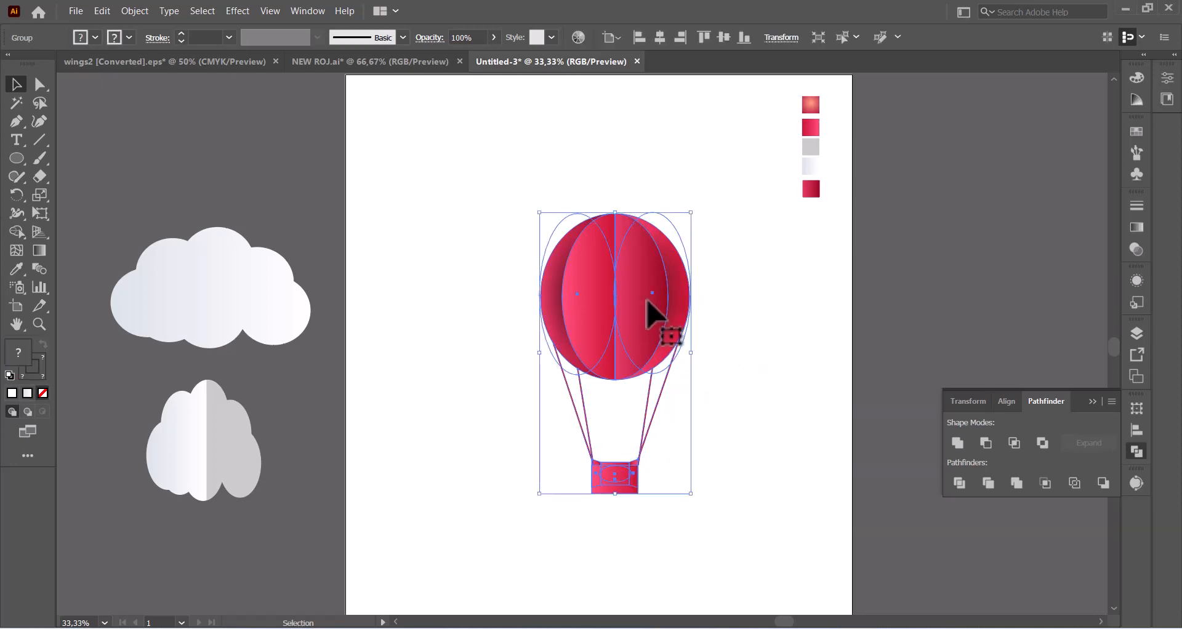
pyautogui.doubleClick(656, 314)
pyautogui.click(671, 305)
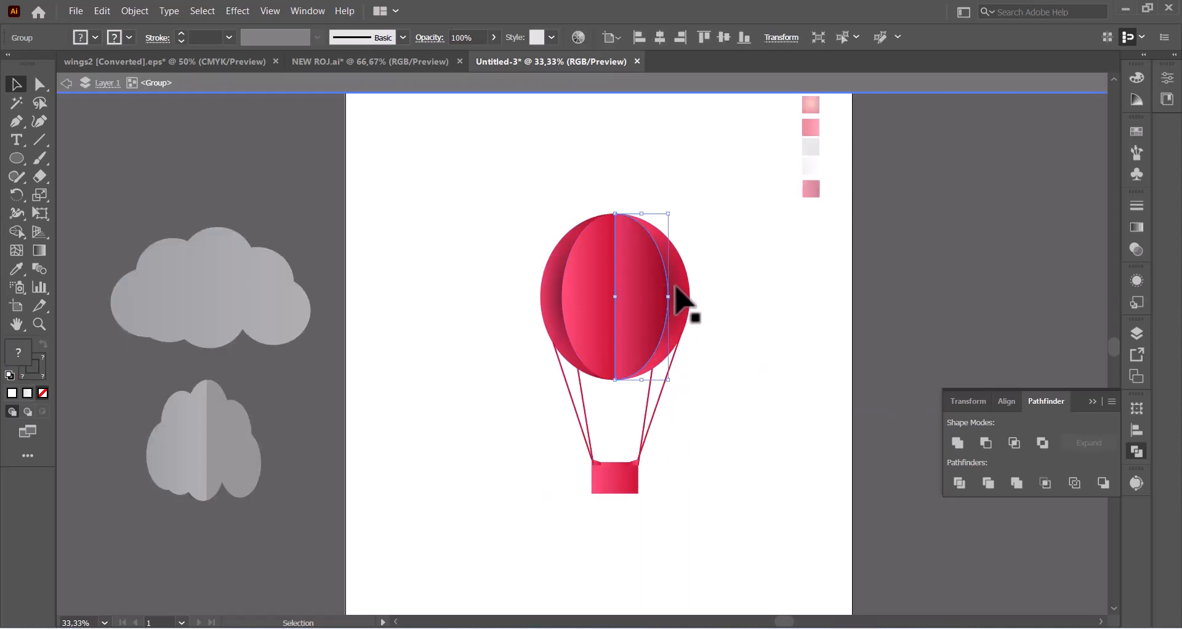
pyautogui.click(677, 288)
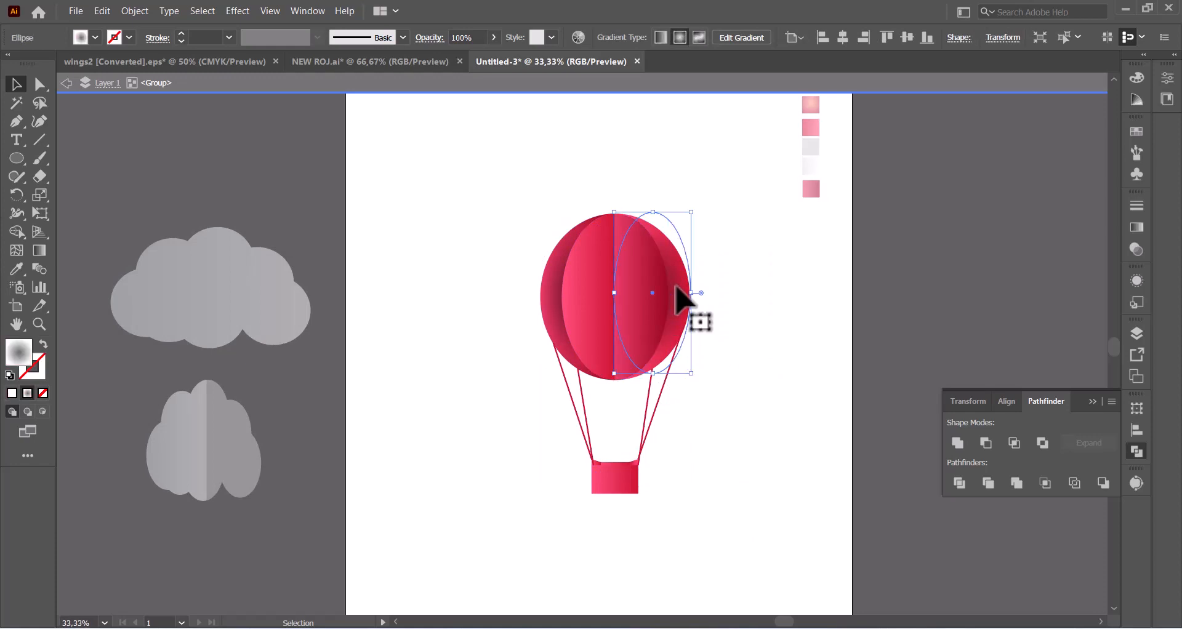
pyautogui.press('a')
pyautogui.press('v')
pyautogui.moveTo(676, 288); pyautogui.dragTo(771, 293)
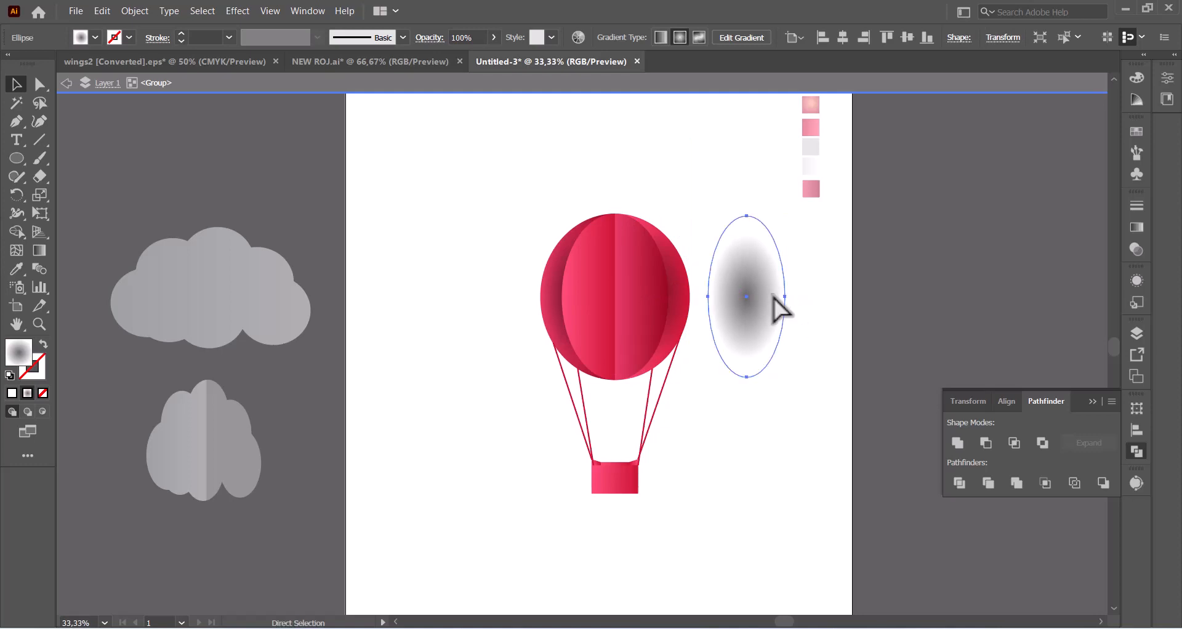
# Step: Cut the shadow ellipse copy out of the balloon group, leave isolation mode and paste it left of the balloon
pyautogui.click(102, 11)
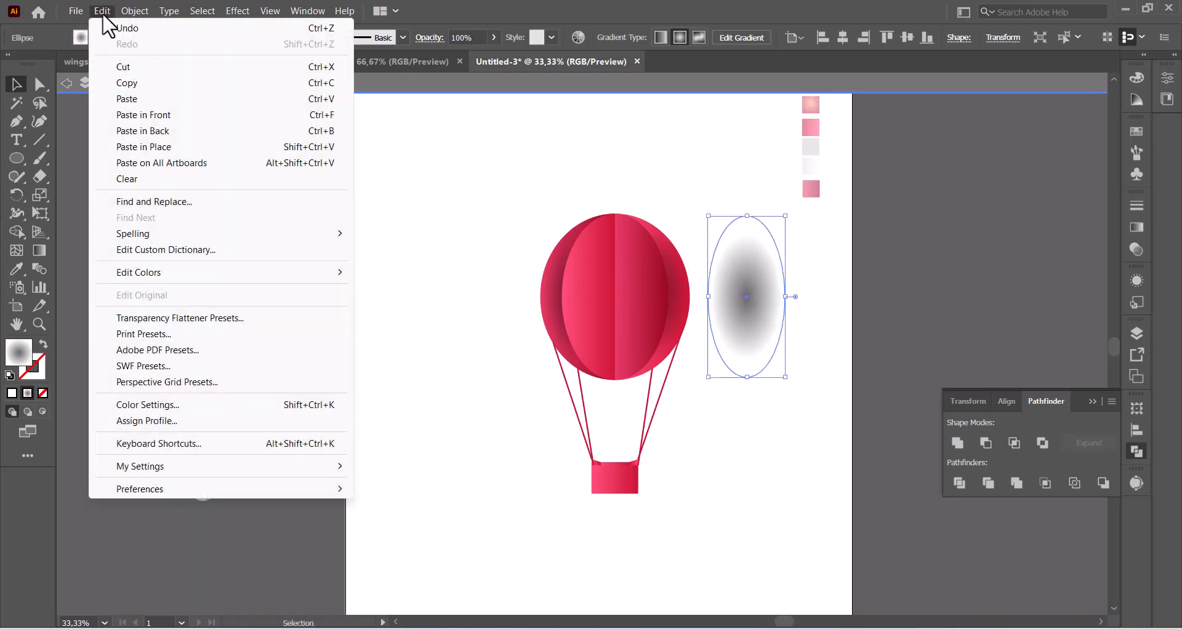
pyautogui.click(124, 66)
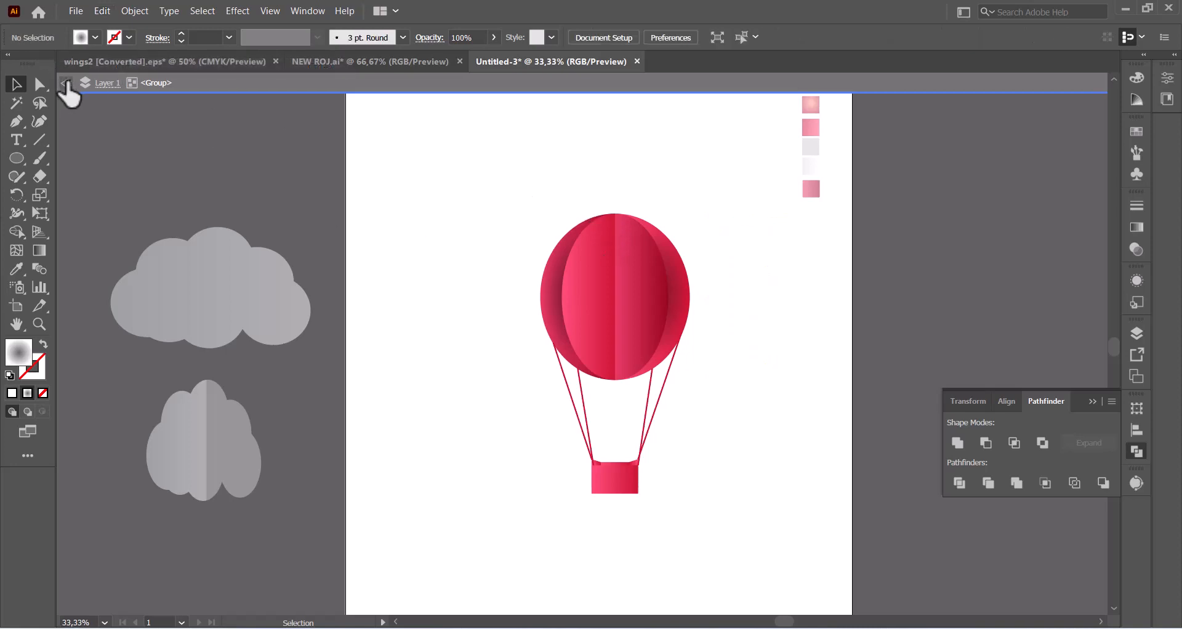
pyautogui.click(65, 83)
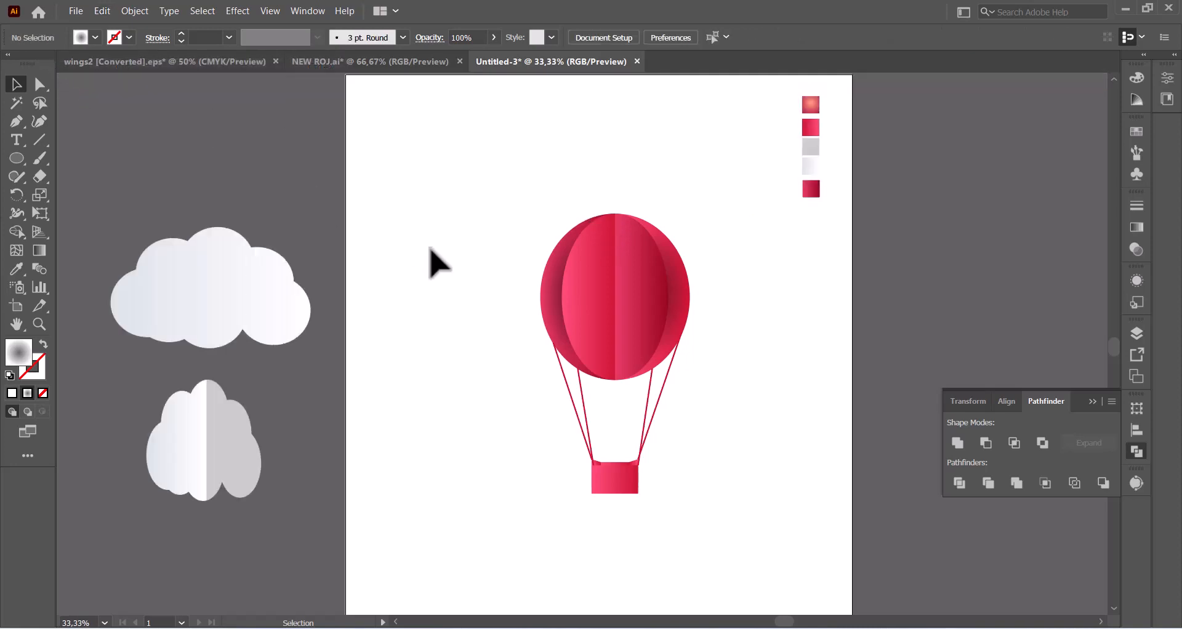
pyautogui.hotkey('ctrl', 'v')
pyautogui.moveTo(601, 327); pyautogui.dragTo(429, 314)
# Step: Move the large cloud behind the shadow ellipse, then shrink the ellipse and position it on the cloud's right part
pyautogui.moveTo(179, 322); pyautogui.dragTo(360, 324)
pyautogui.click(433, 340)
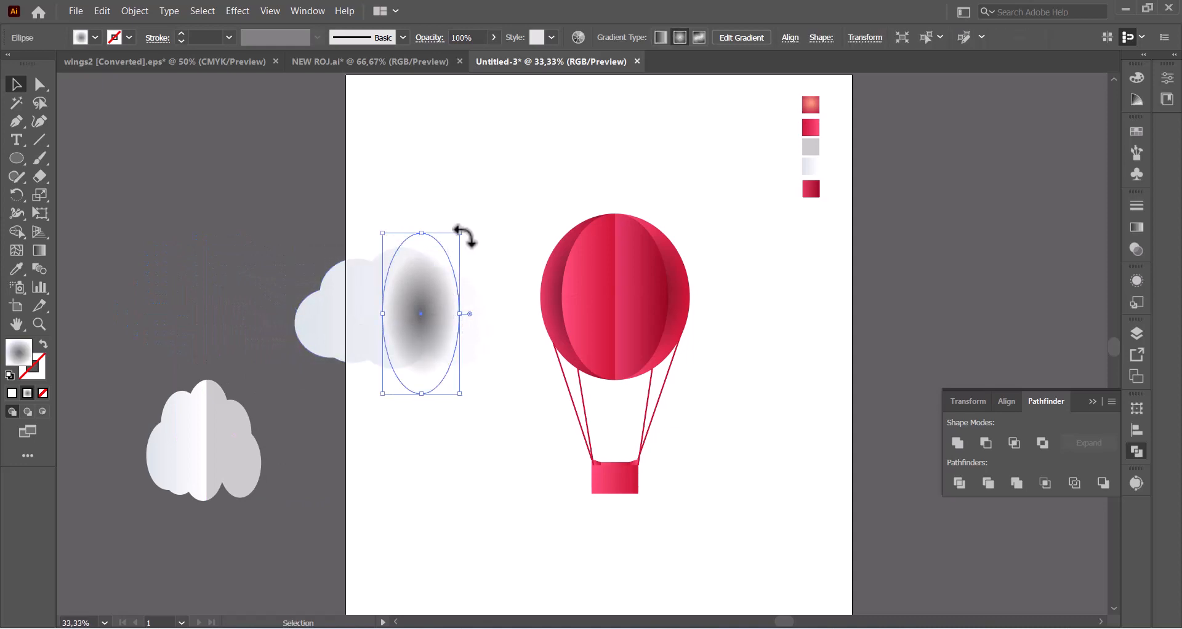
pyautogui.moveTo(460, 234); pyautogui.dragTo(449, 296)
pyautogui.moveTo(390, 354); pyautogui.dragTo(426, 302)
pyautogui.moveTo(246, 441); pyautogui.dragTo(232, 464)
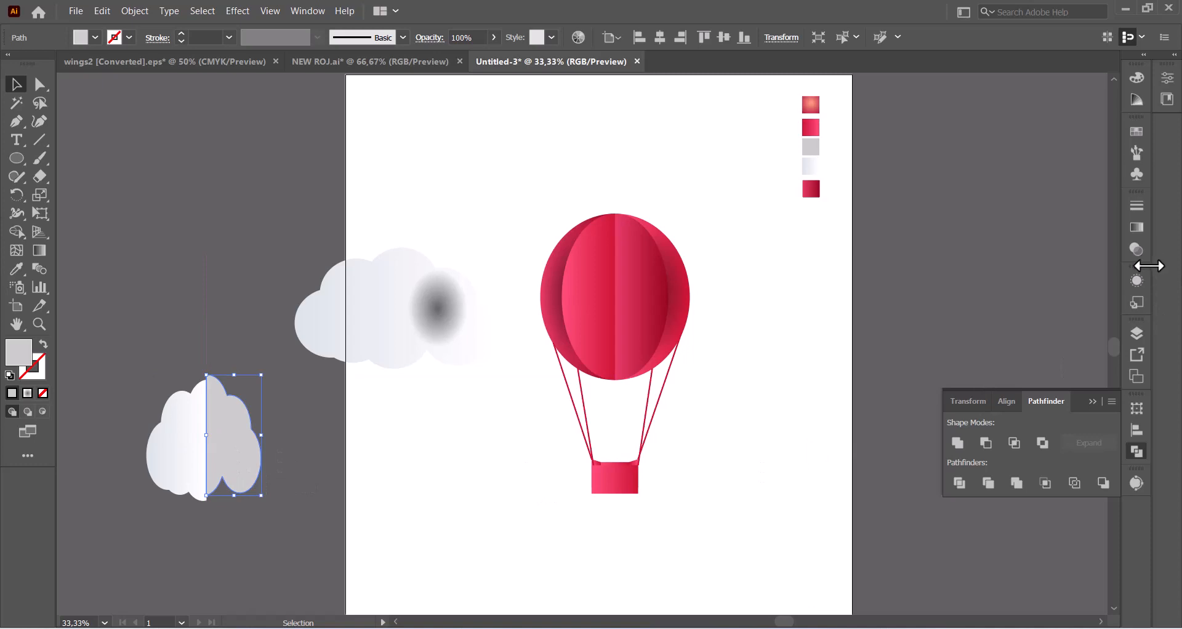
pyautogui.hotkey('ctrl', 'z')
pyautogui.press('a')
pyautogui.hotkey('ctrl', 'shift', 'z')
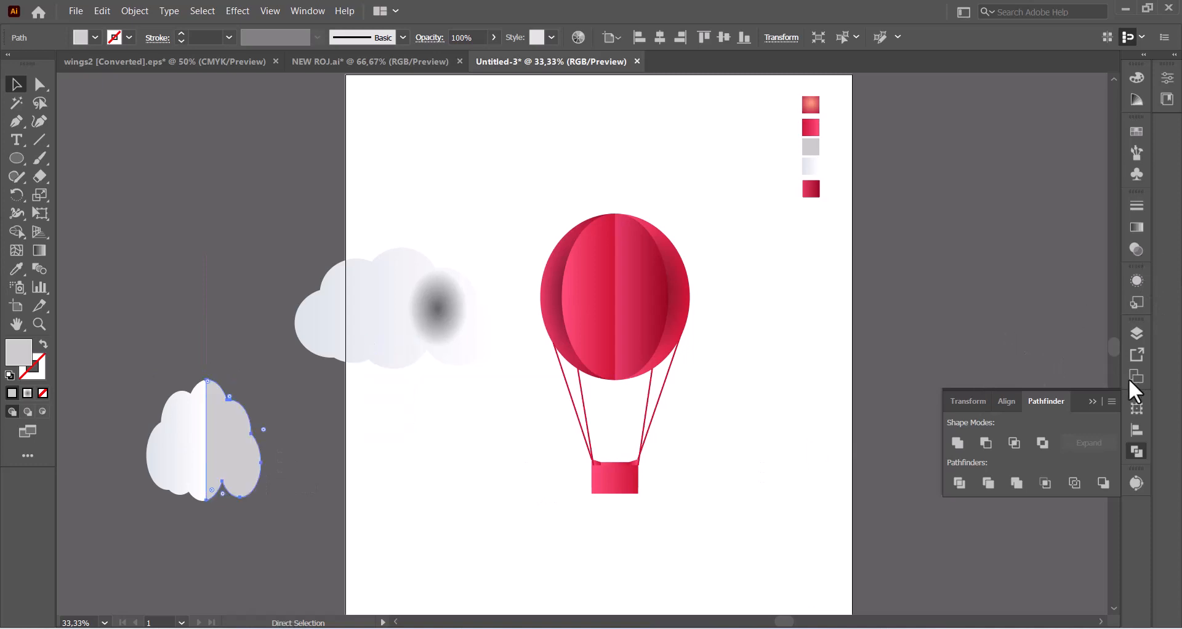
pyautogui.click(334, 427)
pyautogui.press('v')
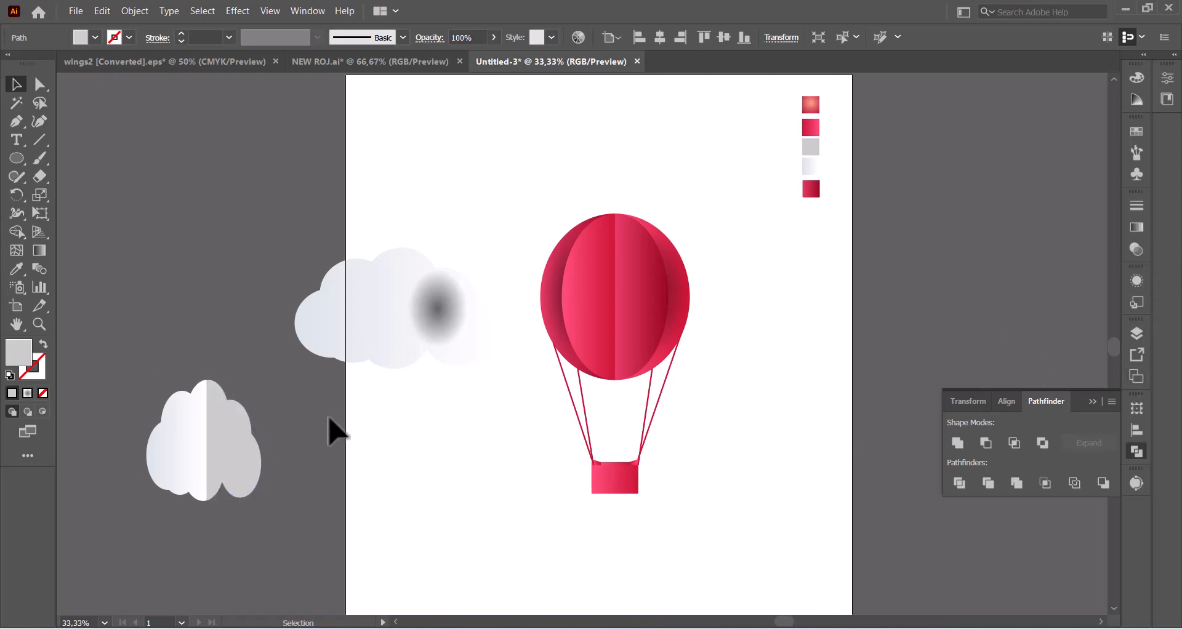
# Step: Set the blend mode of both narrow cloud halves to Normal
pyautogui.click(152, 391)
pyautogui.moveTo(284, 510); pyautogui.dragTo(285, 510)
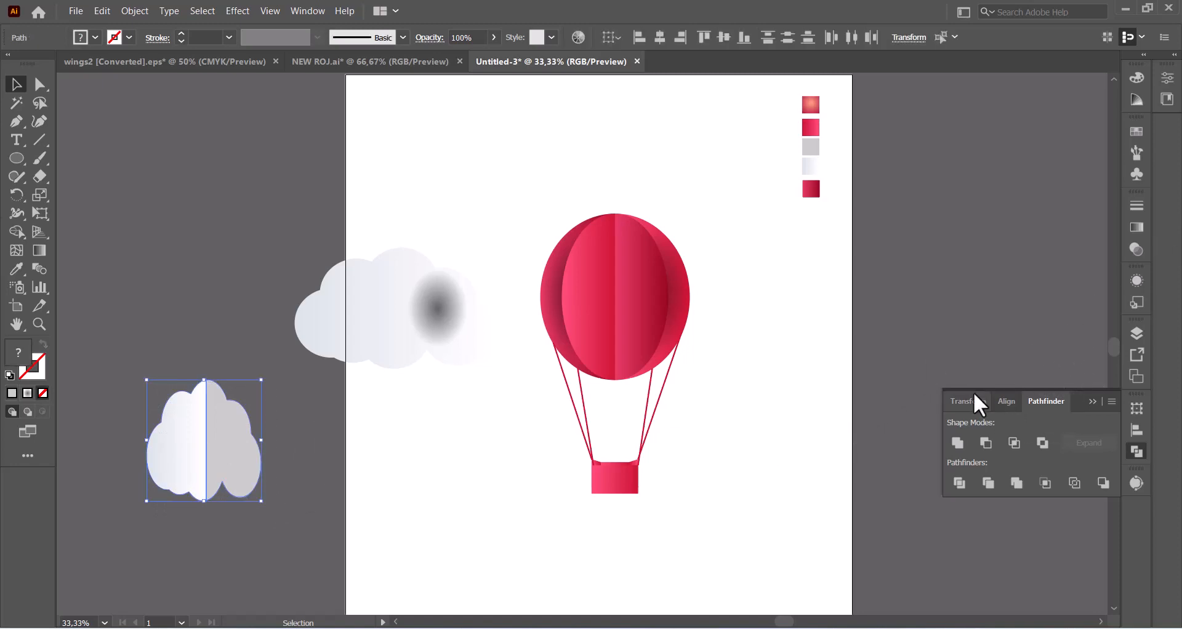
pyautogui.click(1136, 229)
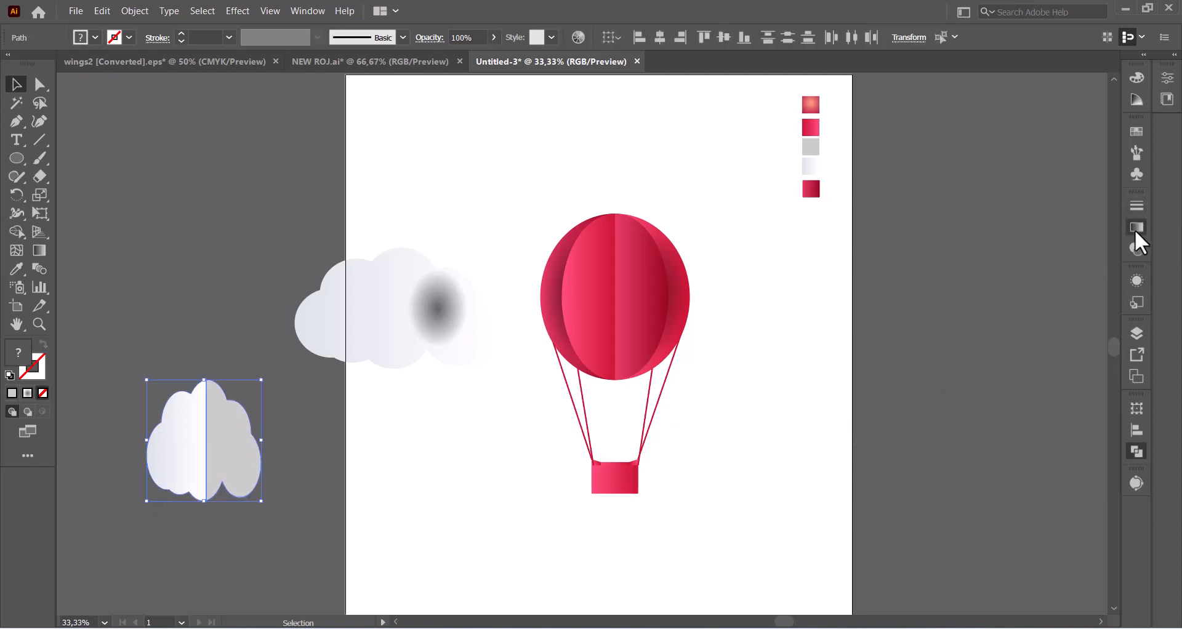
pyautogui.click(1135, 229)
pyautogui.click(1050, 197)
pyautogui.click(999, 222)
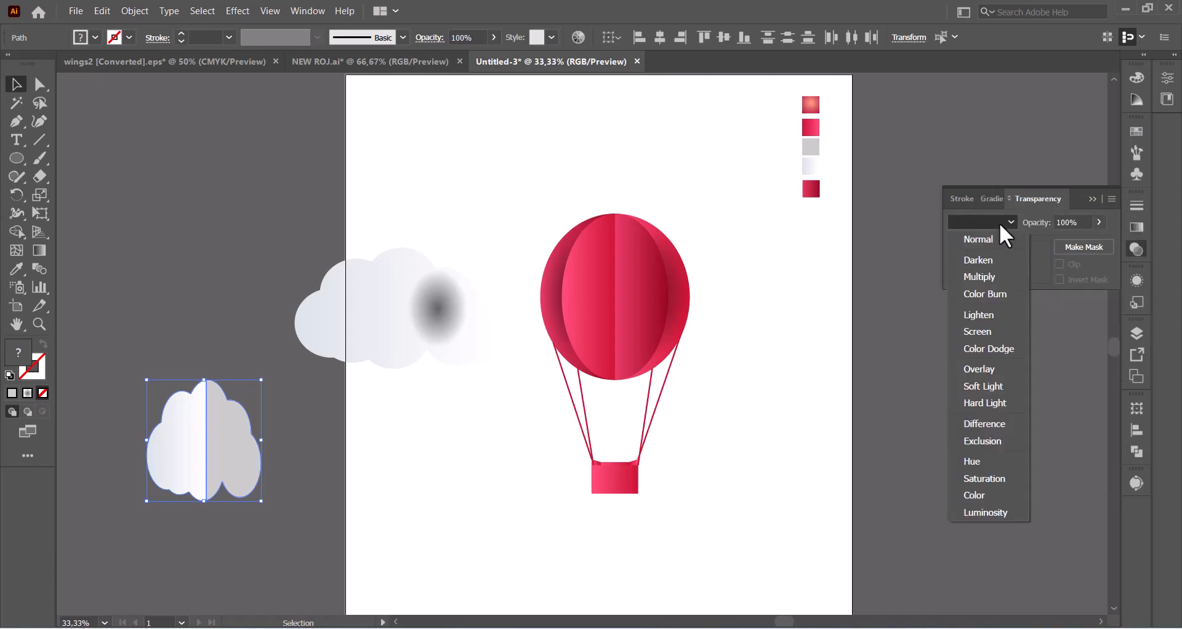
pyautogui.click(983, 238)
pyautogui.click(983, 349)
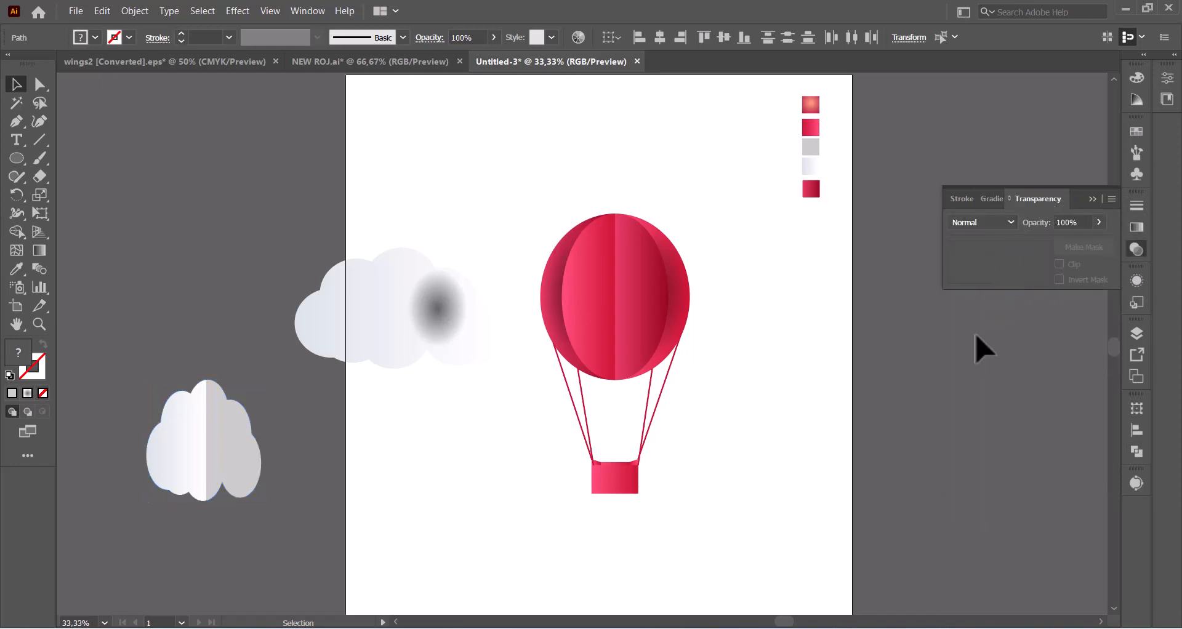
# Step: Place the grey right half at the large cloud's centre and bring it to the front, above the shadow ellipse
pyautogui.click(250, 455)
pyautogui.moveTo(246, 470); pyautogui.dragTo(429, 323)
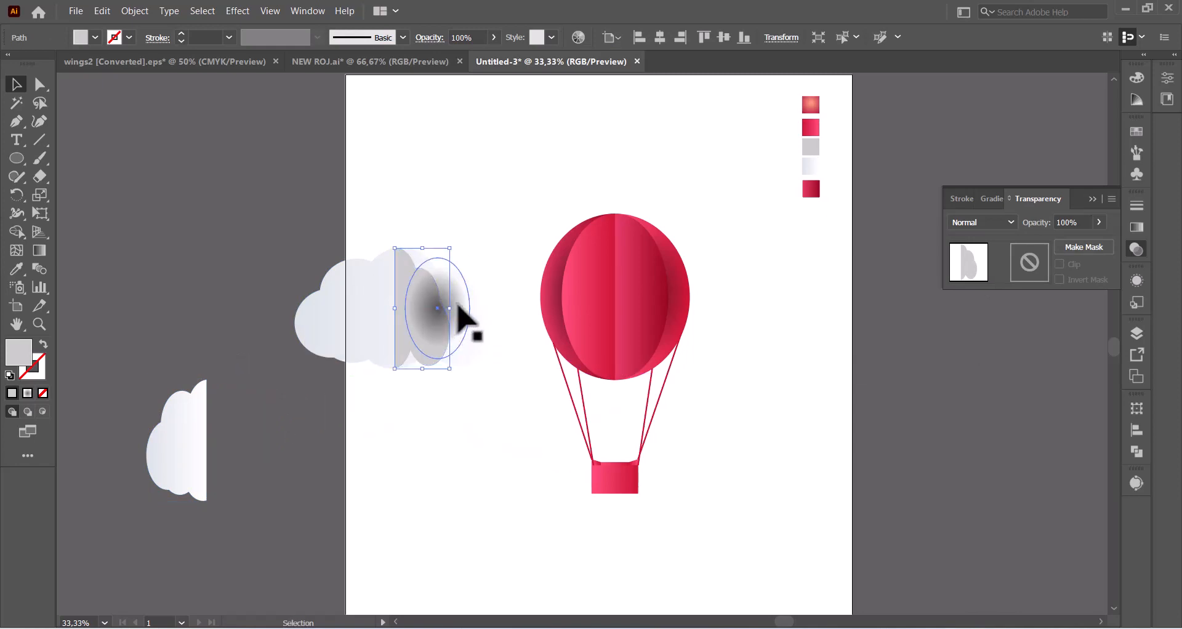
pyautogui.click(458, 311)
pyautogui.rightClick(459, 312)
pyautogui.click(405, 271)
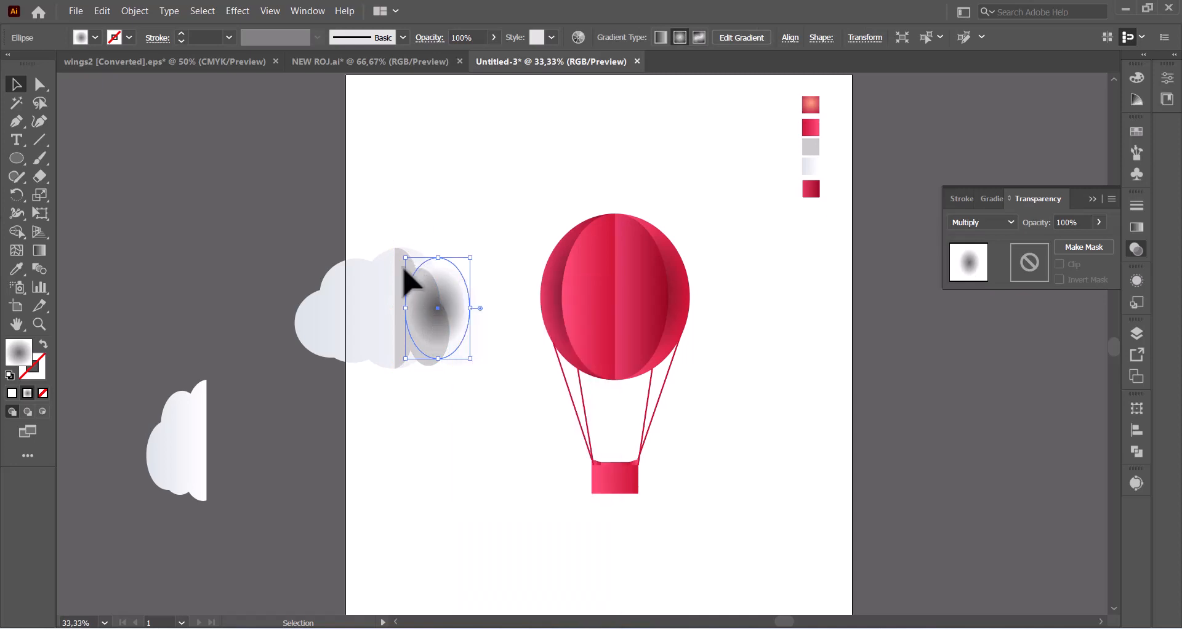
pyautogui.hotkey('ctrl', '2')
pyautogui.rightClick(401, 260)
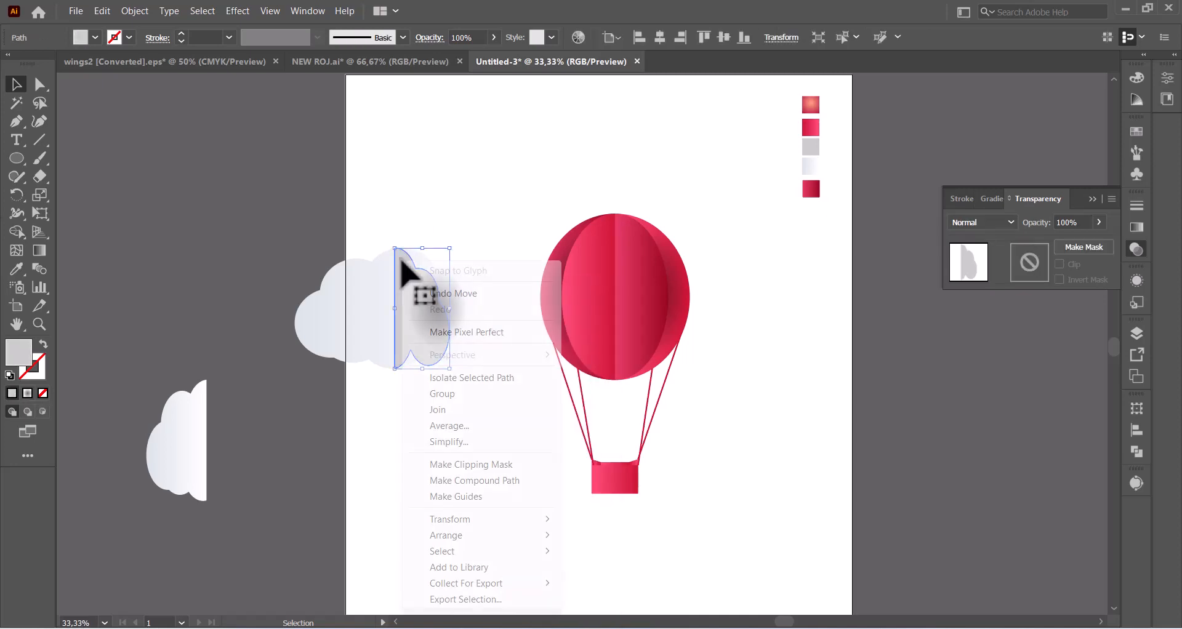
pyautogui.moveTo(512, 542)
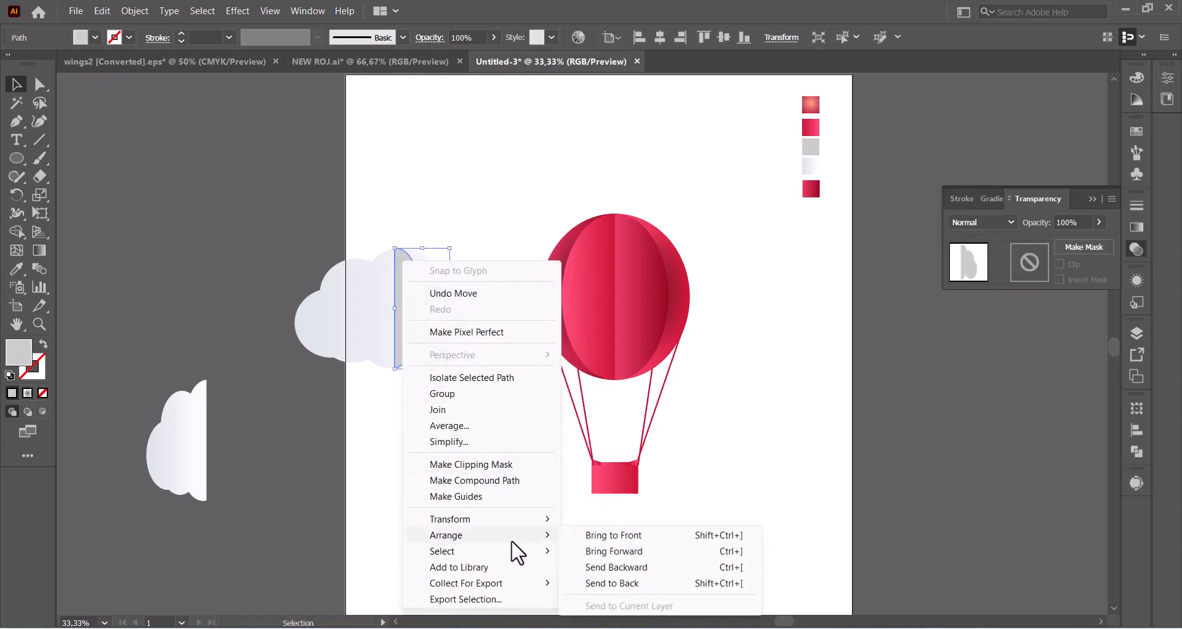
pyautogui.click(578, 536)
pyautogui.click(490, 531)
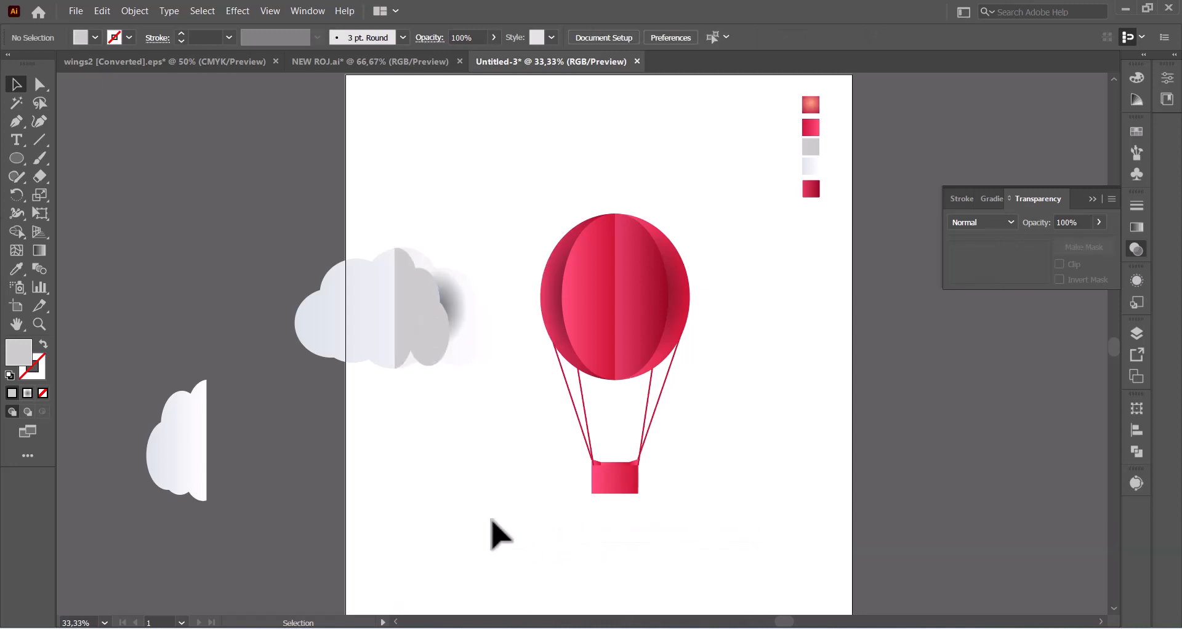
# Step: Join the pale left half to the grey half on the large cloud and copy the shadow ellipse over its left part
pyautogui.click(404, 345)
pyautogui.moveTo(195, 441); pyautogui.dragTo(381, 305)
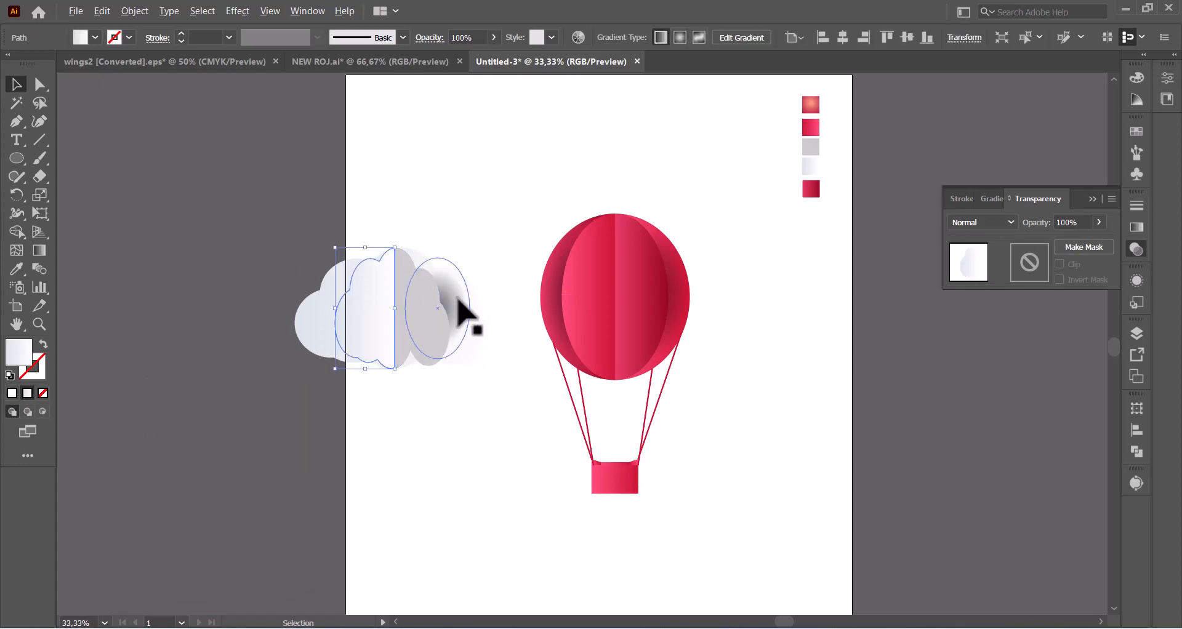
pyautogui.moveTo(457, 298); pyautogui.dragTo(368, 298)
# Step: Bring the pale left half to the front, above the left shadow ellipse
pyautogui.click(401, 333)
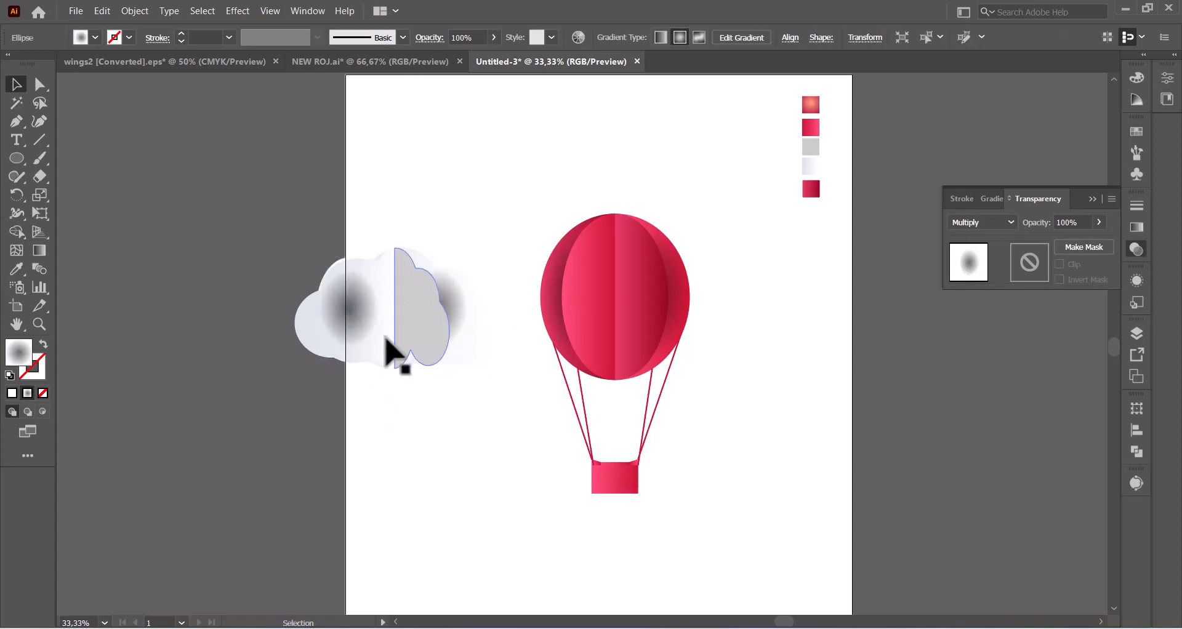
pyautogui.click(385, 367)
pyautogui.rightClick(381, 359)
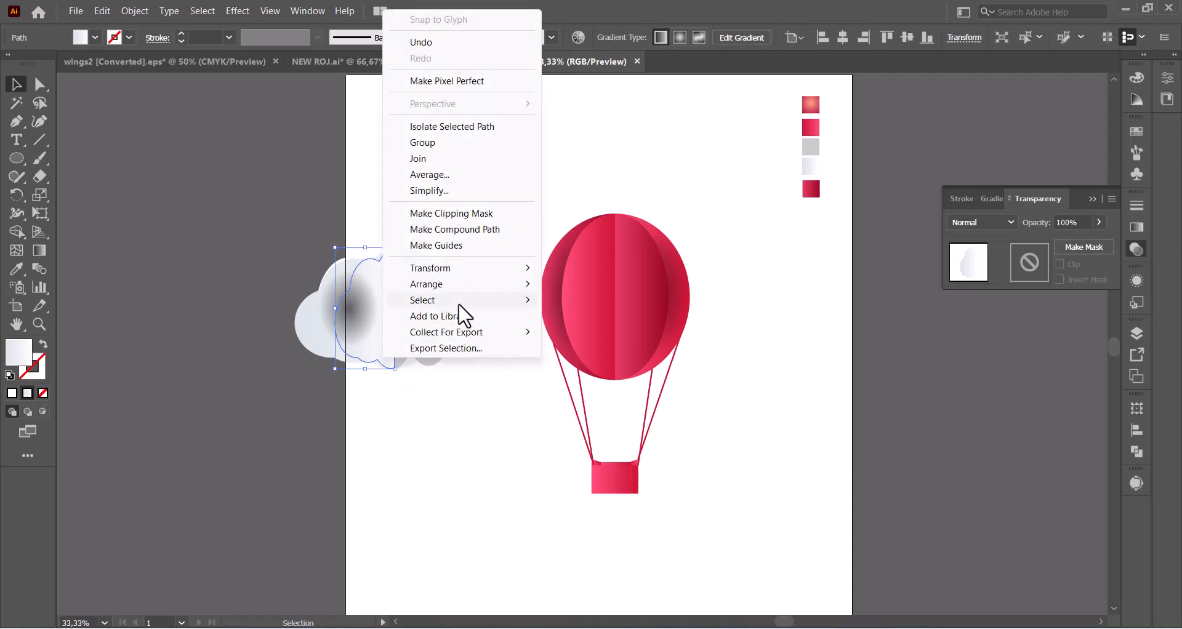
pyautogui.moveTo(480, 285)
pyautogui.click(593, 284)
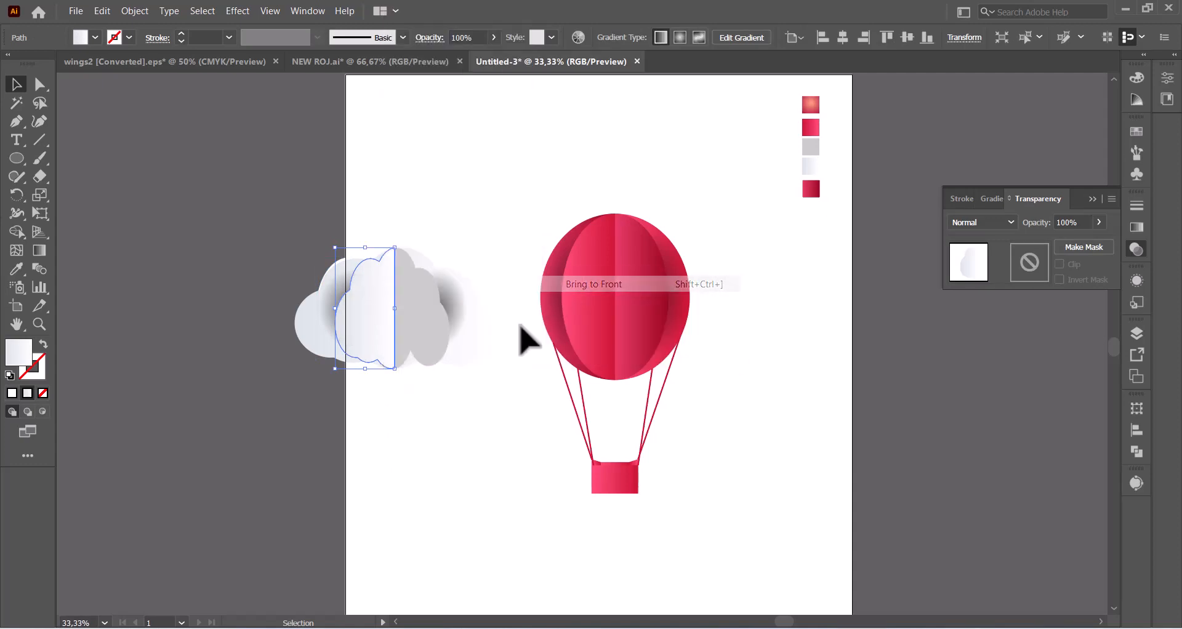
pyautogui.click(437, 441)
# Step: Nudge the left and right shadow ellipses slightly inward behind the folded cloud halves
pyautogui.moveTo(335, 303); pyautogui.dragTo(341, 301)
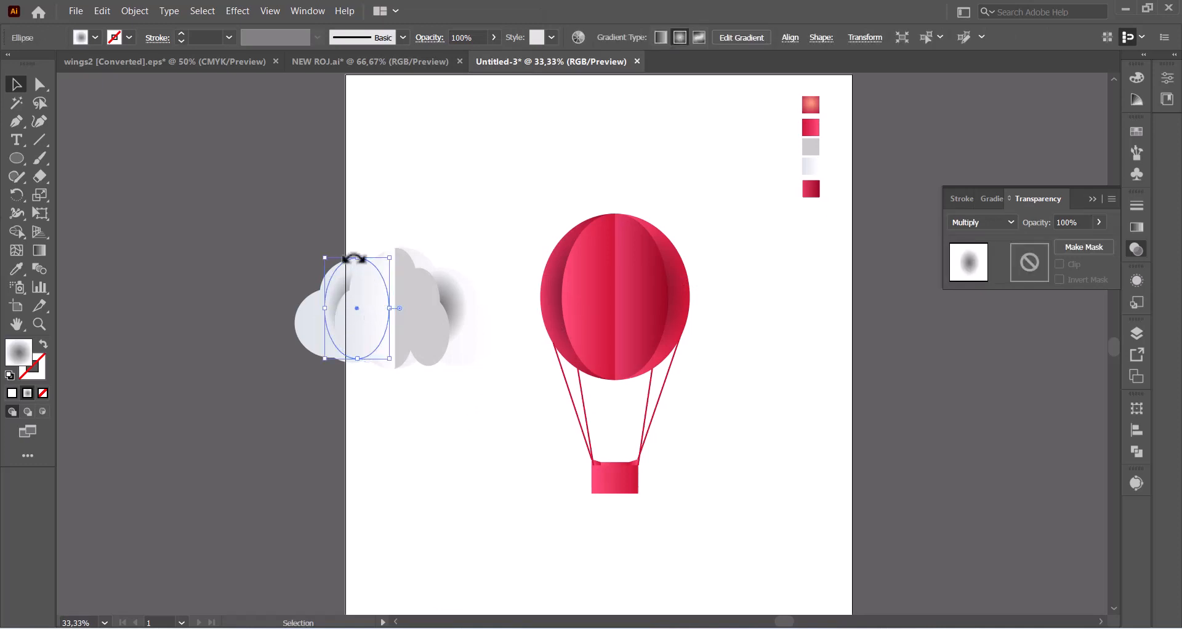
pyautogui.moveTo(366, 251); pyautogui.dragTo(369, 261)
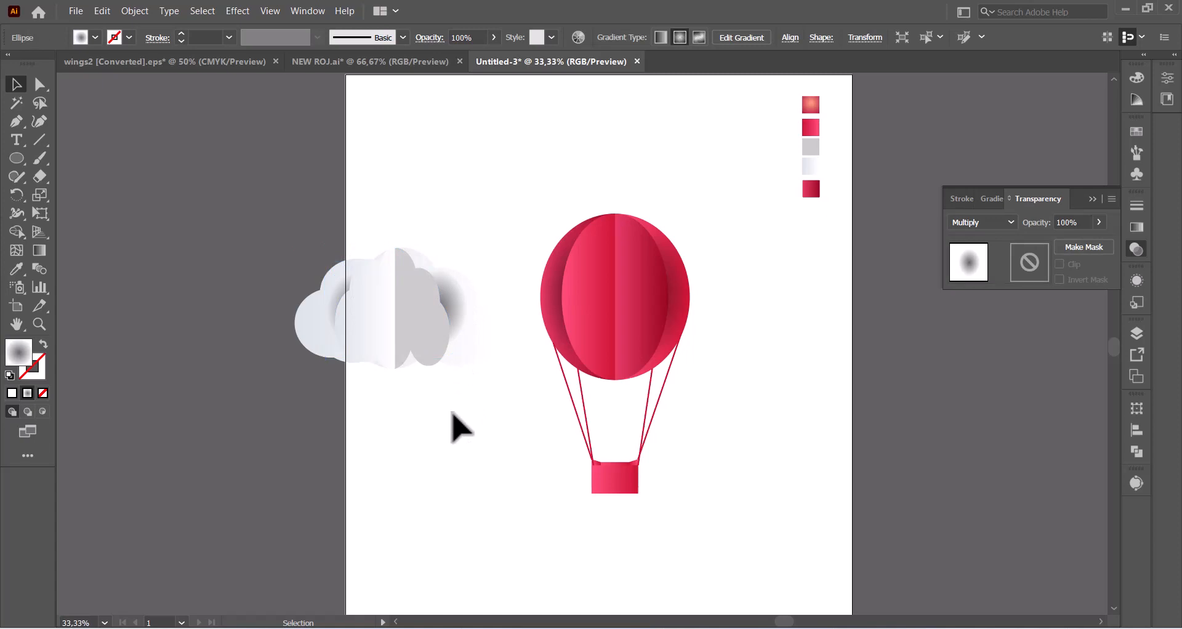
pyautogui.click(452, 414)
pyautogui.moveTo(451, 311); pyautogui.dragTo(443, 310)
pyautogui.click(465, 239)
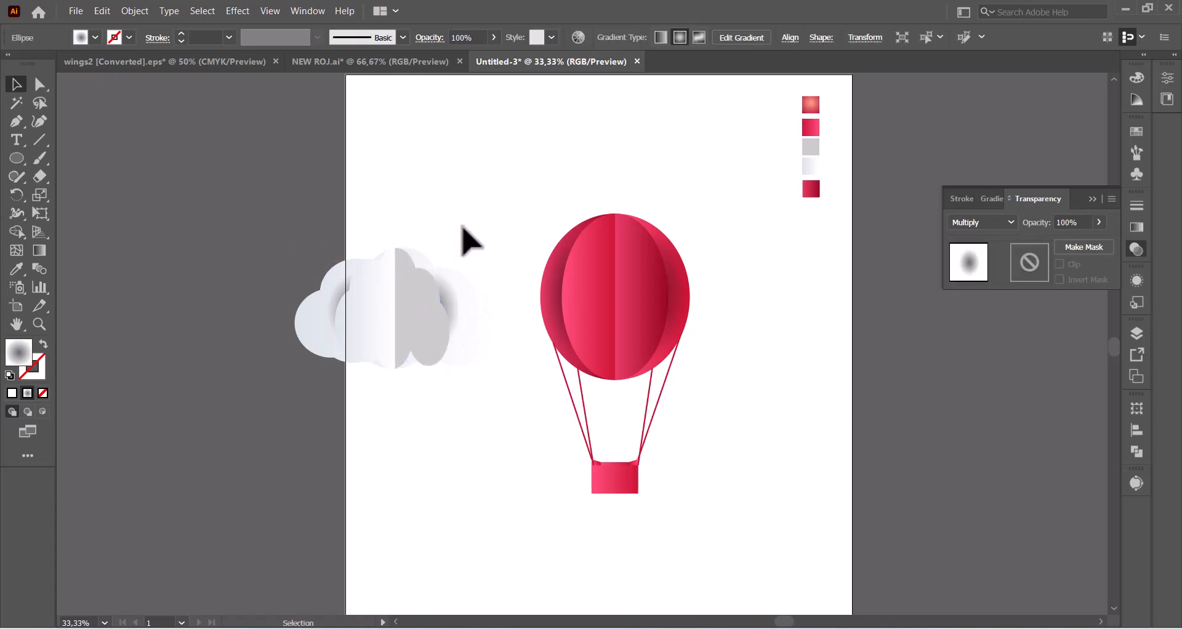
# Step: Group all parts of the large cloud, scale the group down and move it off the artboard onto the grey canvas
pyautogui.moveTo(482, 232); pyautogui.dragTo(292, 385)
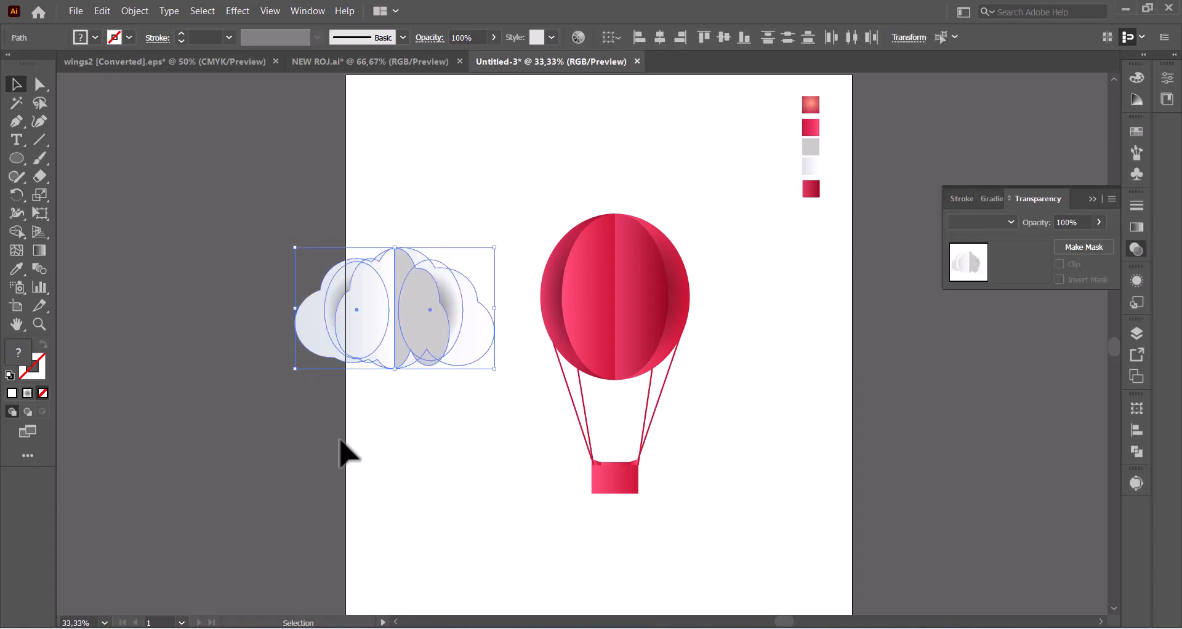
pyautogui.rightClick(406, 373)
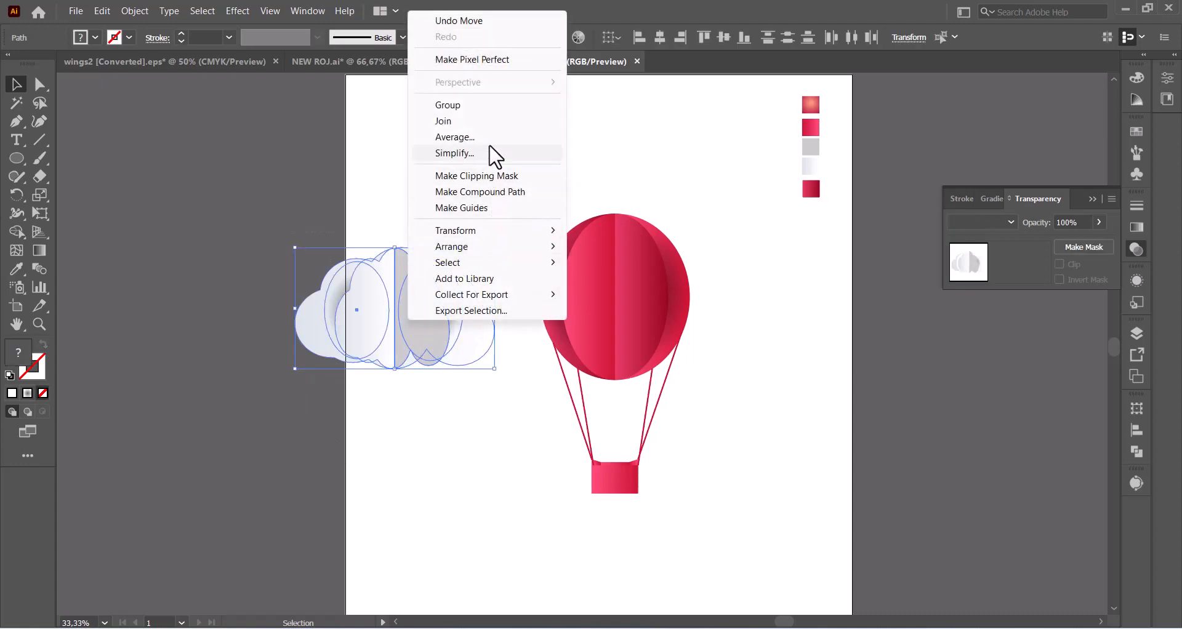
pyautogui.click(483, 106)
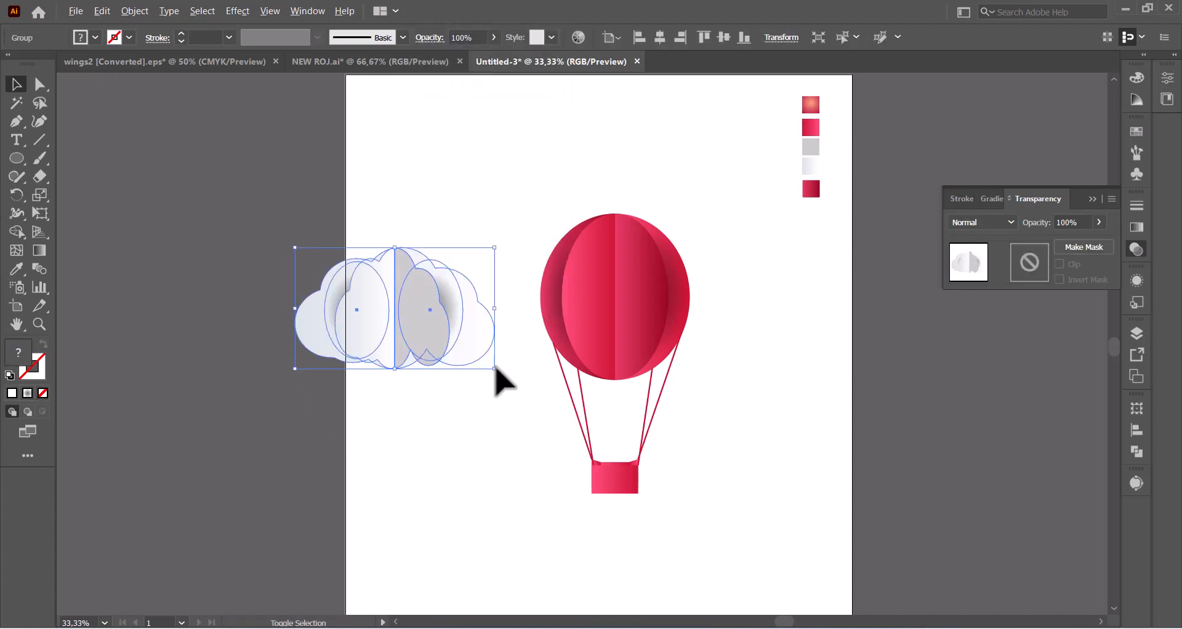
pyautogui.moveTo(494, 369); pyautogui.dragTo(480, 356)
pyautogui.moveTo(391, 349); pyautogui.dragTo(271, 320)
pyautogui.click(280, 442)
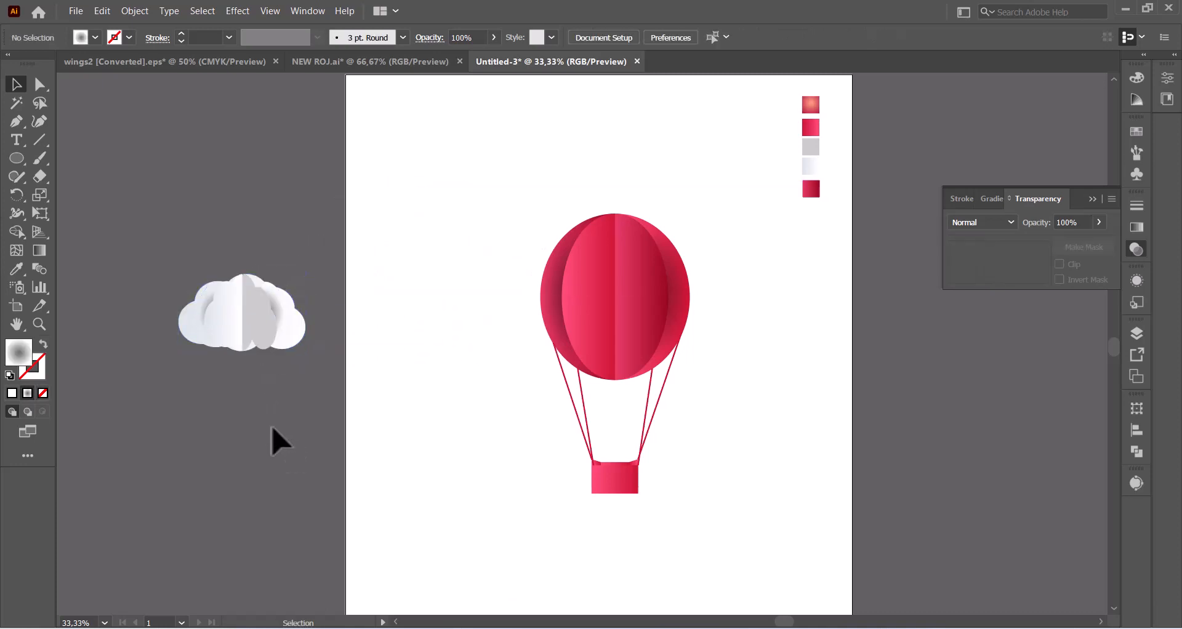
# Step: Recolour the cloud's grey right half with a pale grey shade, and place two copies of the cloud above the balloon, one on each side
pyautogui.click(254, 321)
pyautogui.doubleClick(257, 333)
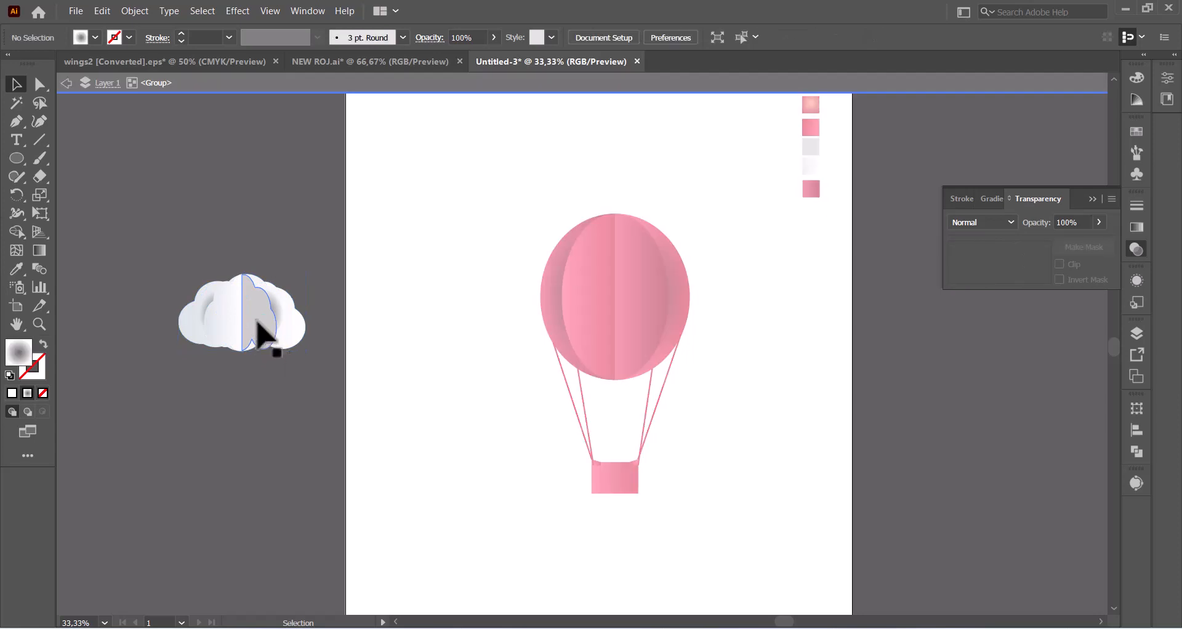
pyautogui.click(259, 333)
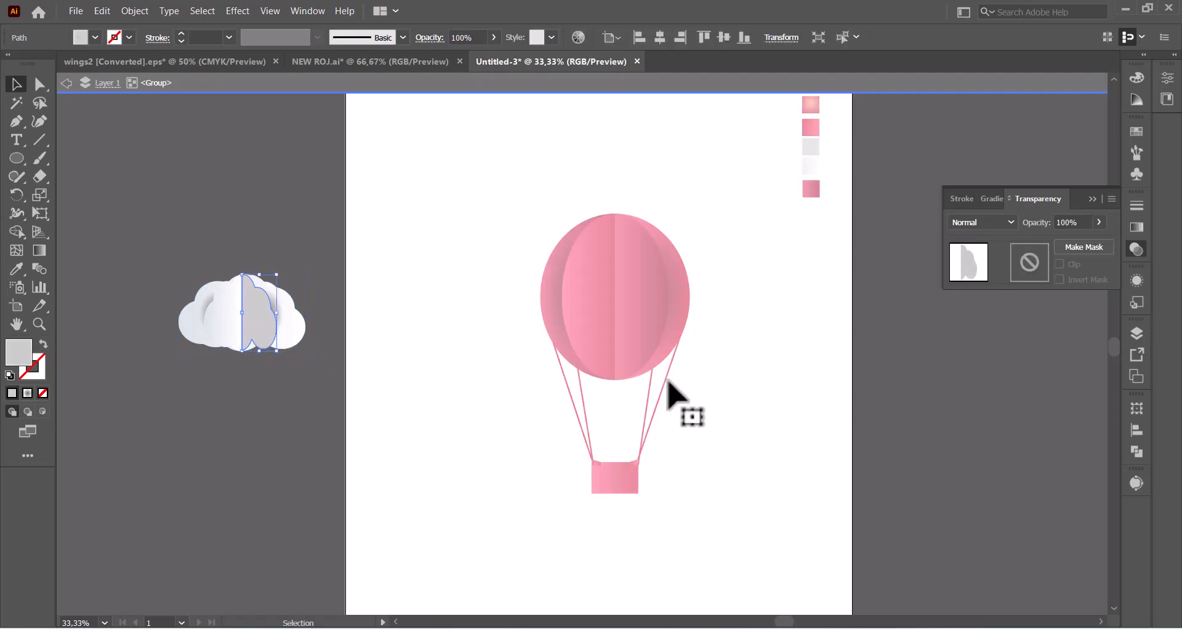
pyautogui.click(1137, 100)
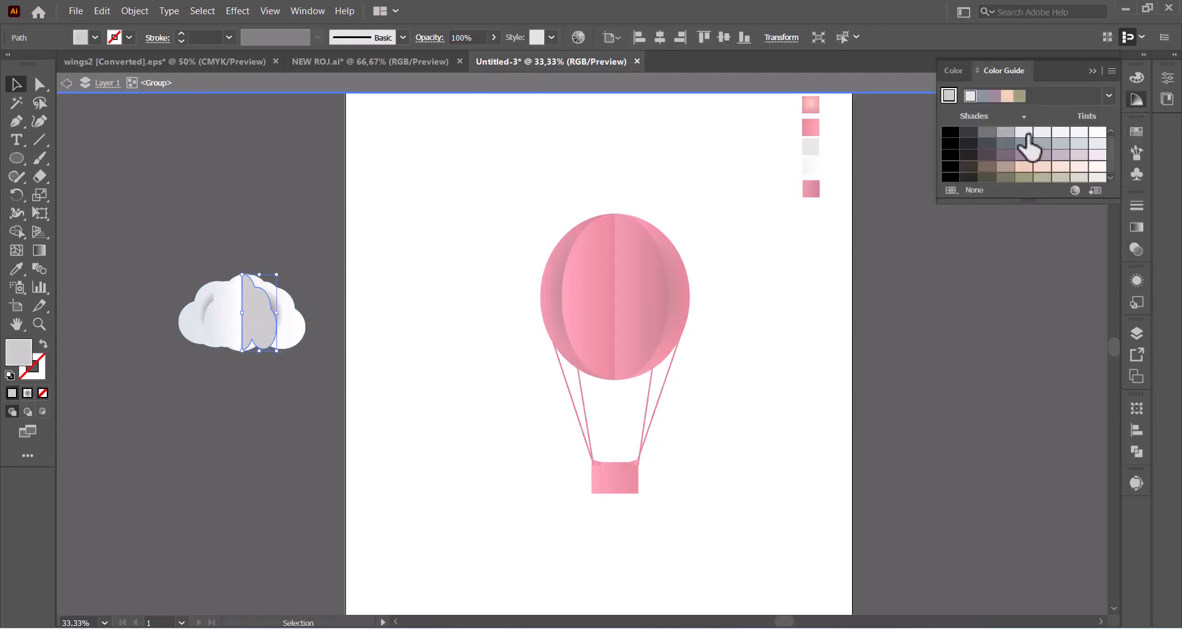
pyautogui.click(1024, 132)
pyautogui.click(272, 424)
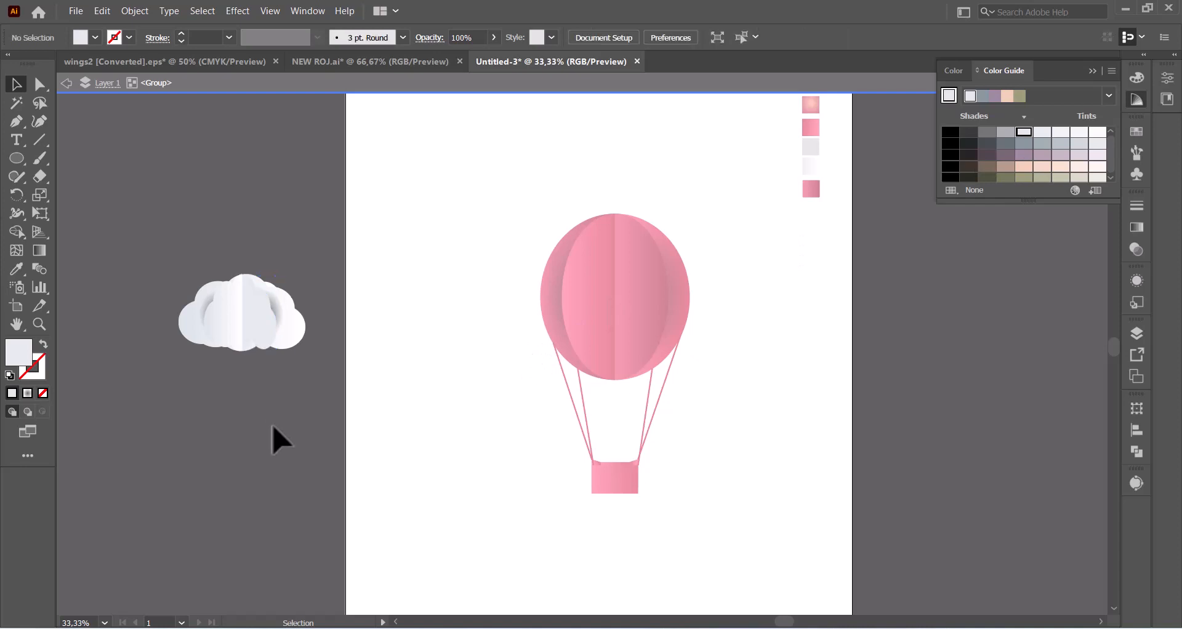
pyautogui.click(66, 84)
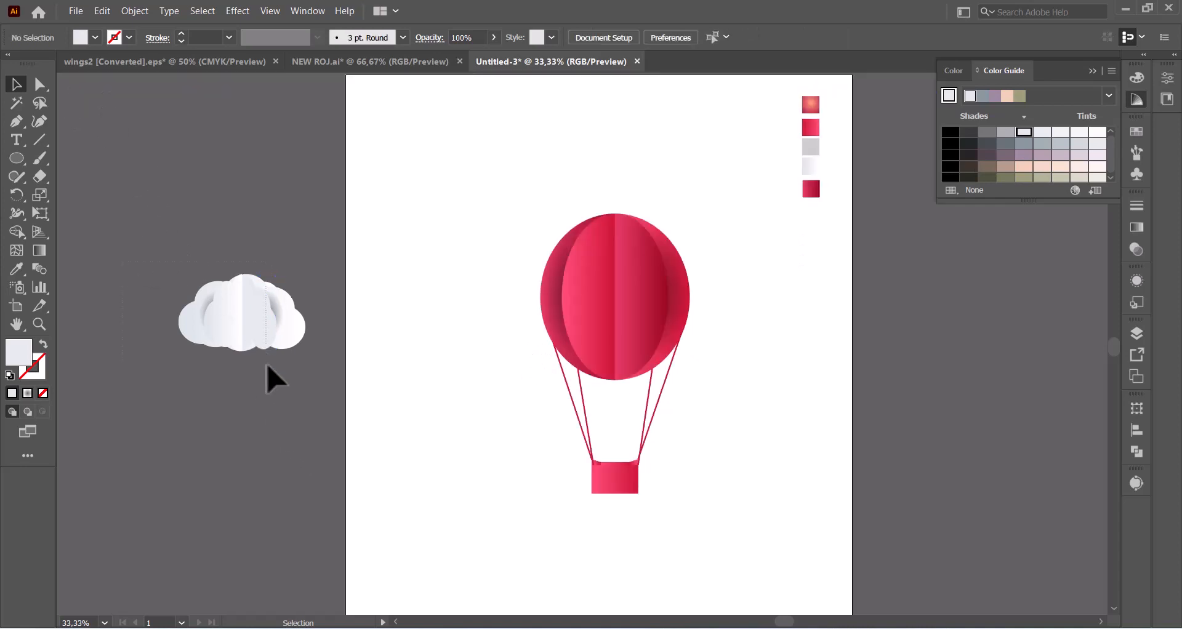
pyautogui.moveTo(242, 338); pyautogui.dragTo(690, 243)
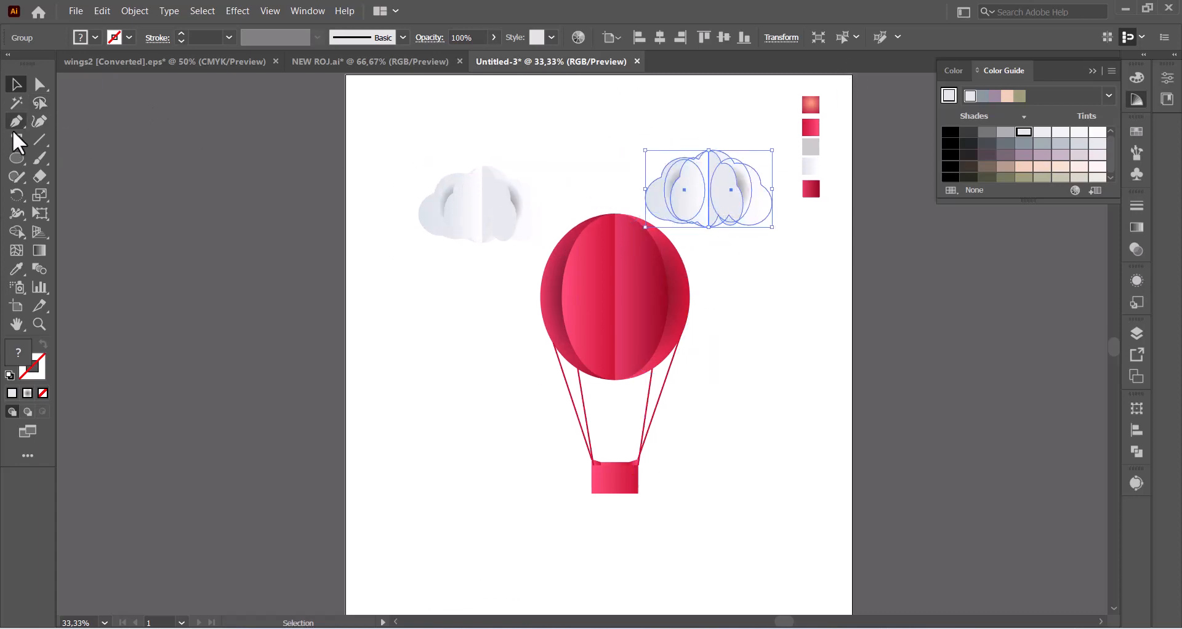
# Step: Draw a background rectangle covering the artboard and send it to the back, behind the balloon and clouds
pyautogui.moveTo(15, 157); pyautogui.dragTo(67, 161)
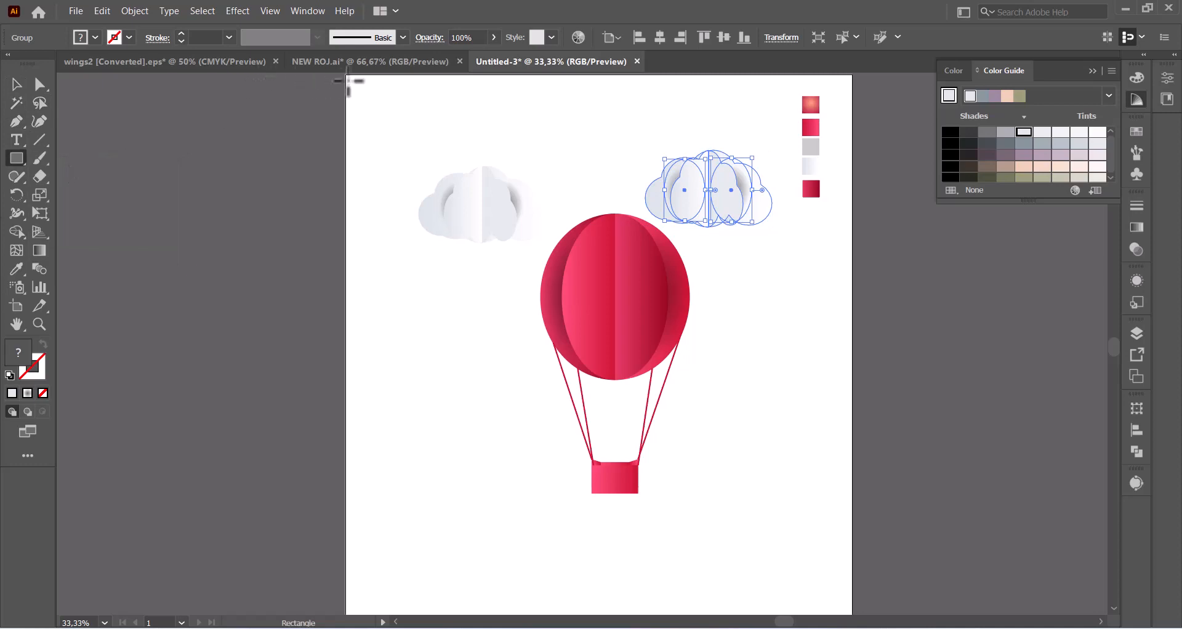
pyautogui.moveTo(344, 77); pyautogui.dragTo(849, 545)
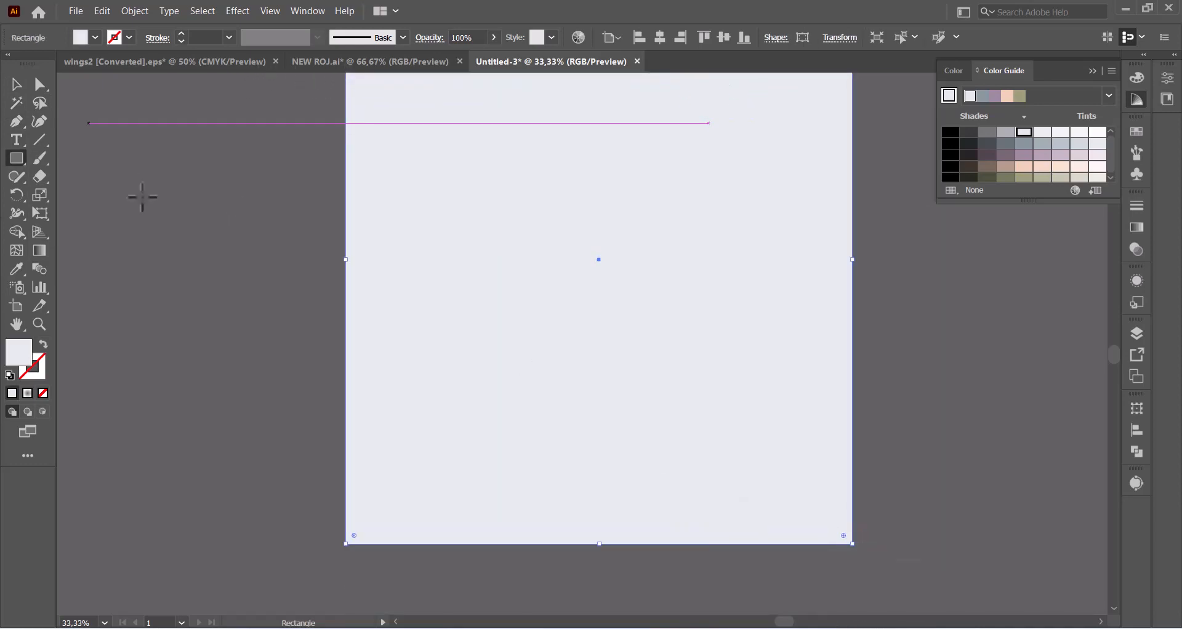
pyautogui.scroll(2, 591, 379)
pyautogui.click(13, 90)
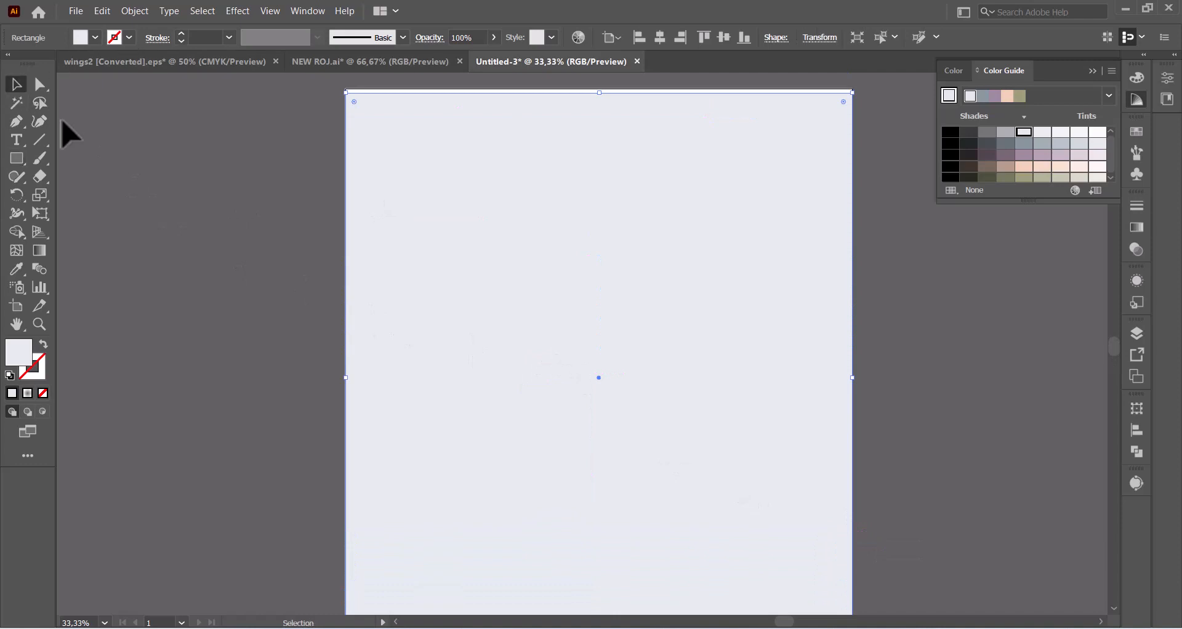
pyautogui.rightClick(684, 305)
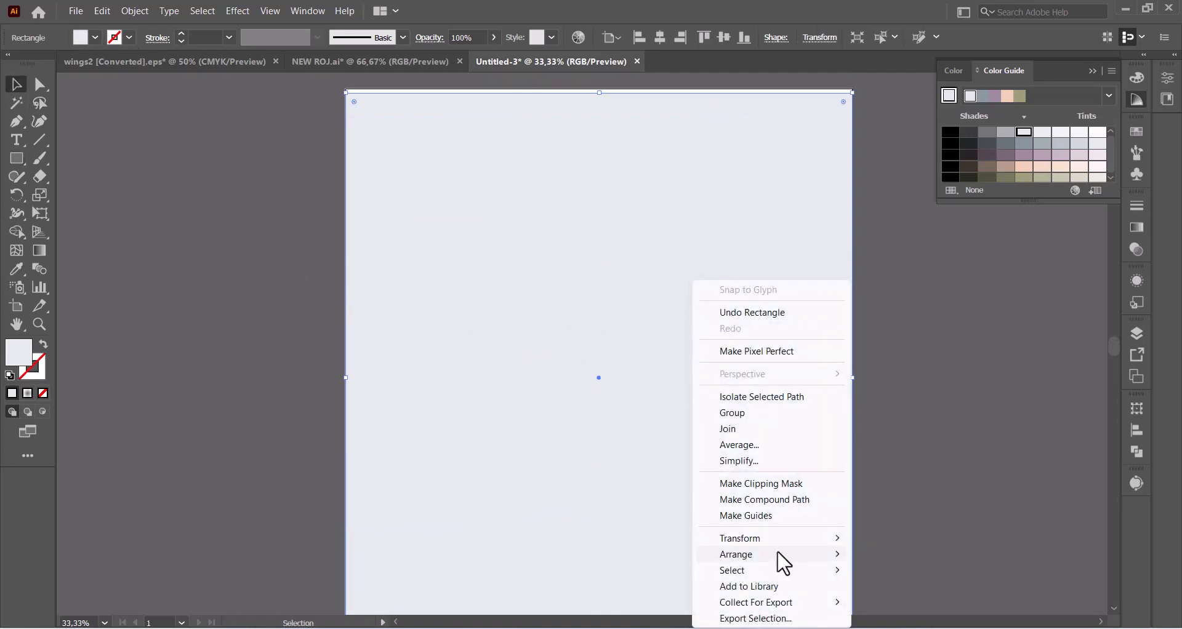
pyautogui.moveTo(782, 562)
pyautogui.click(905, 607)
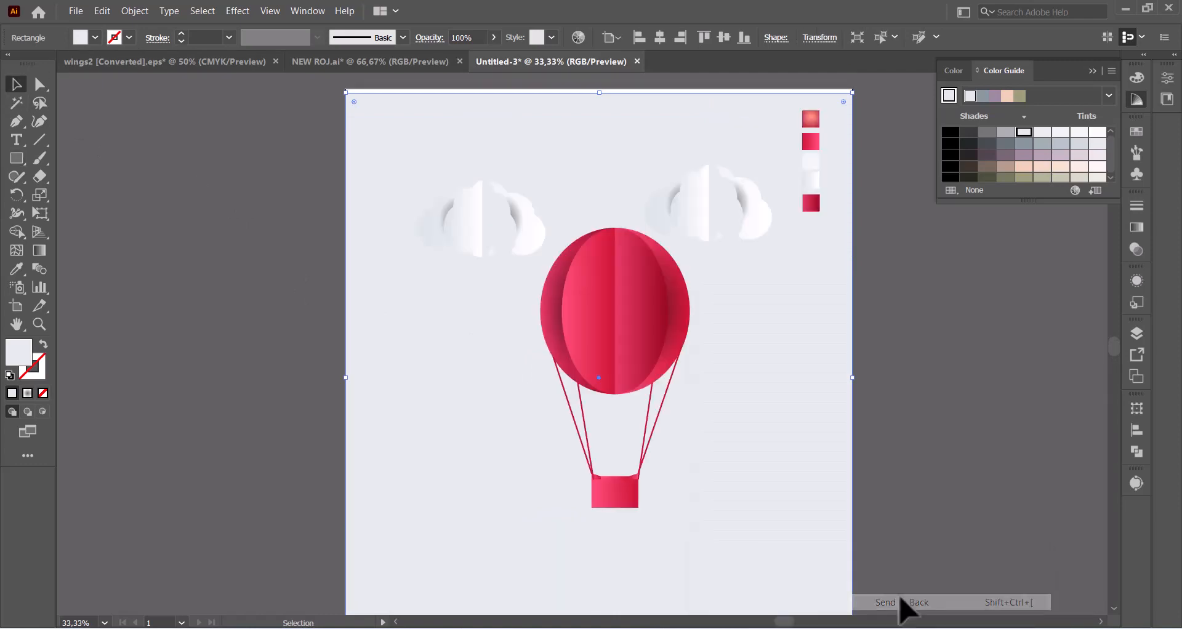
pyautogui.scroll(2, 911, 449)
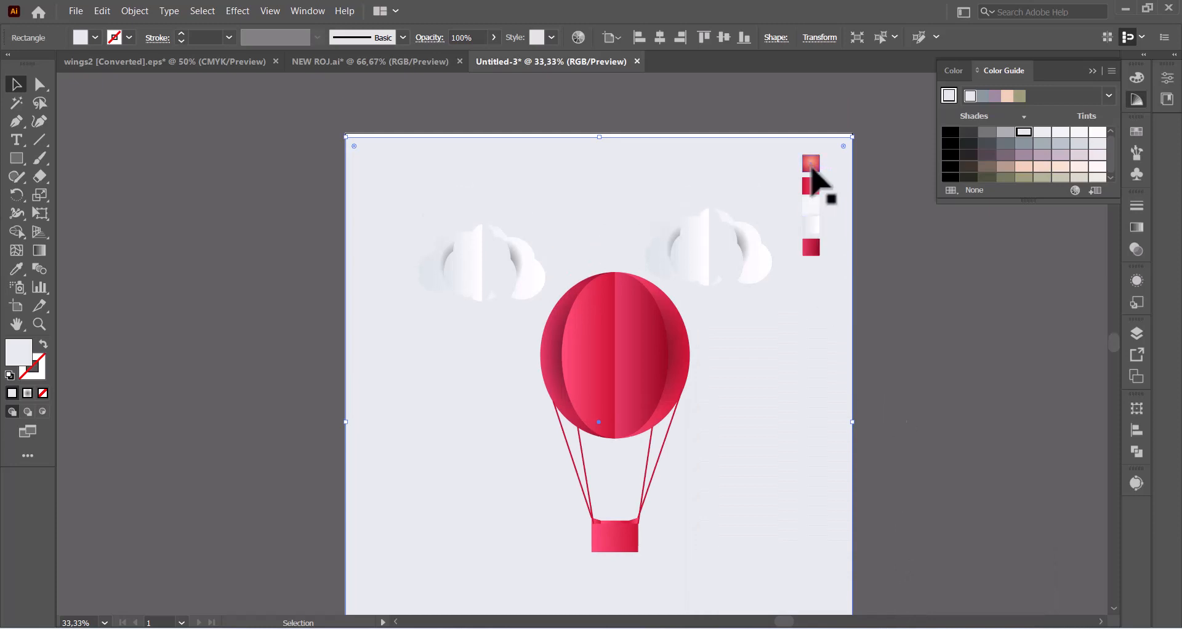
# Step: Fill the background rectangle with the orange-to-red radial gradient sampled from the reference swatch and extend its upper edge to the artboard's edge
pyautogui.click(17, 269)
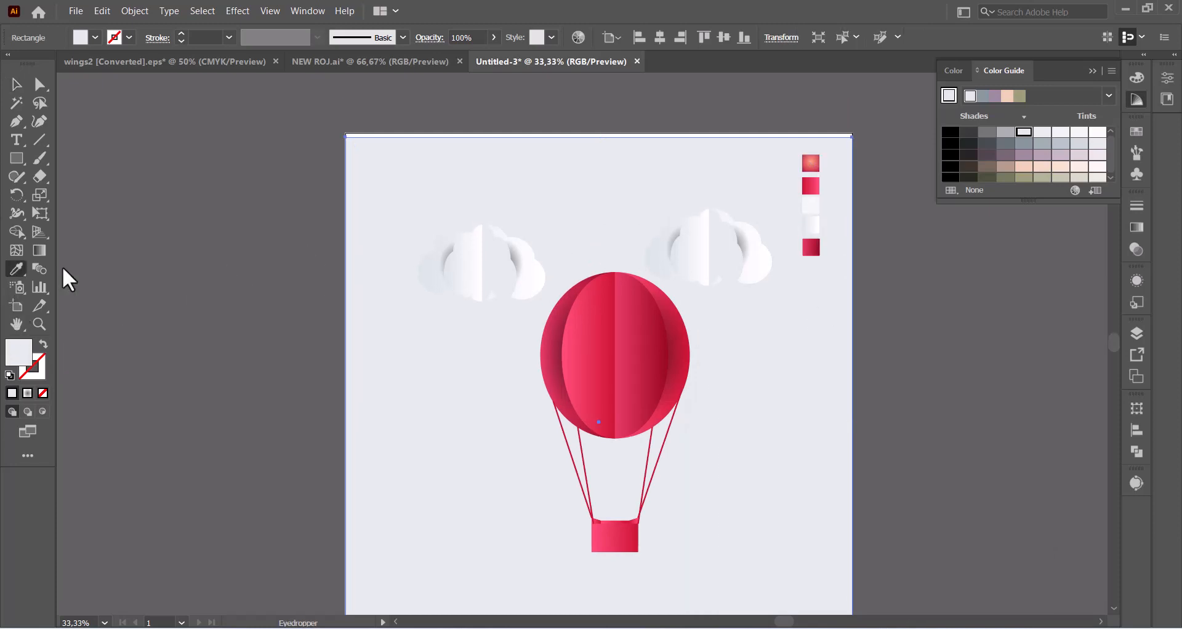
pyautogui.click(806, 157)
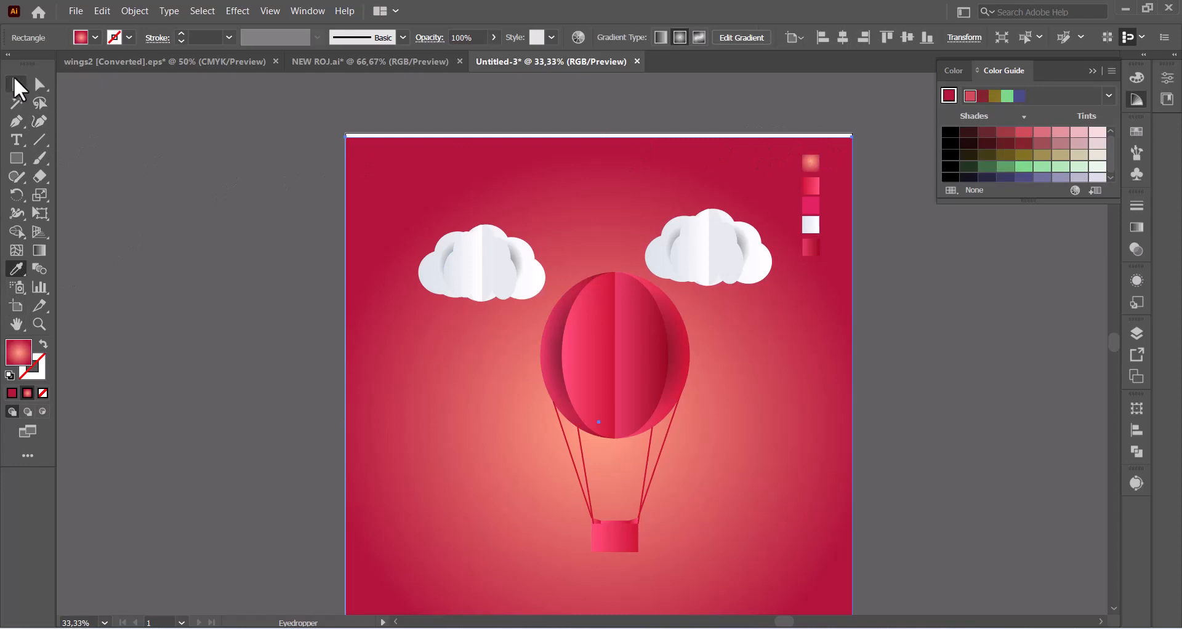
pyautogui.click(16, 86)
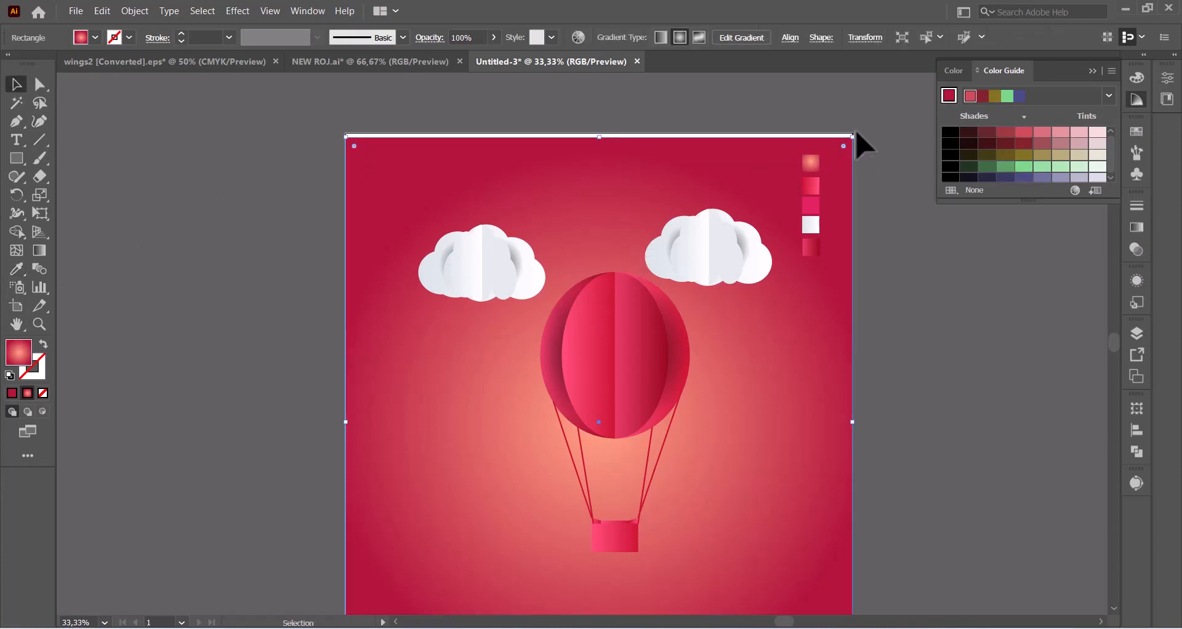
pyautogui.moveTo(852, 136); pyautogui.dragTo(852, 133)
pyautogui.click(926, 237)
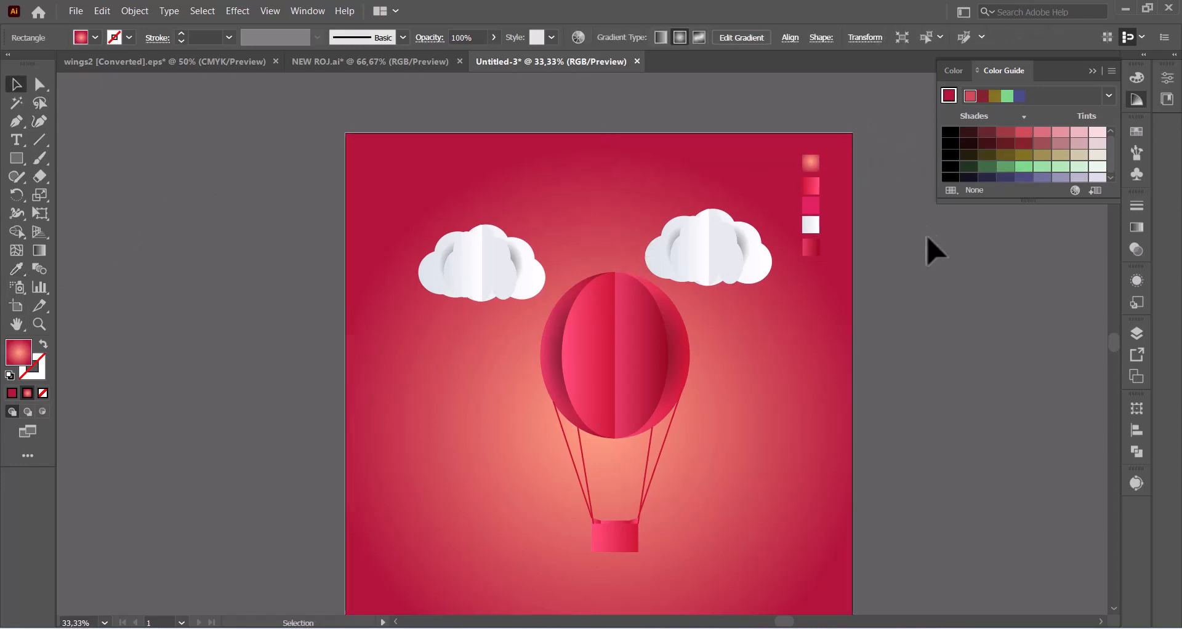
# Step: Move the balloon group down and to the left, near the artboard's vertical centre line and below the clouds
pyautogui.scroll(-1, 823, 414)
pyautogui.click(594, 335)
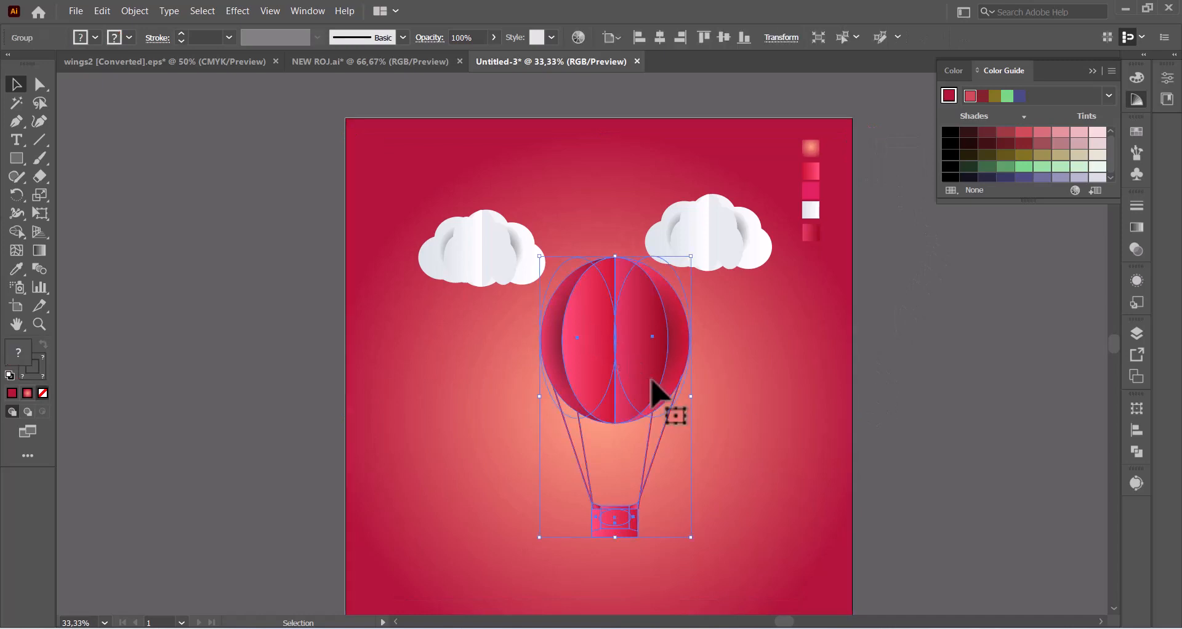
pyautogui.moveTo(651, 380); pyautogui.dragTo(614, 419)
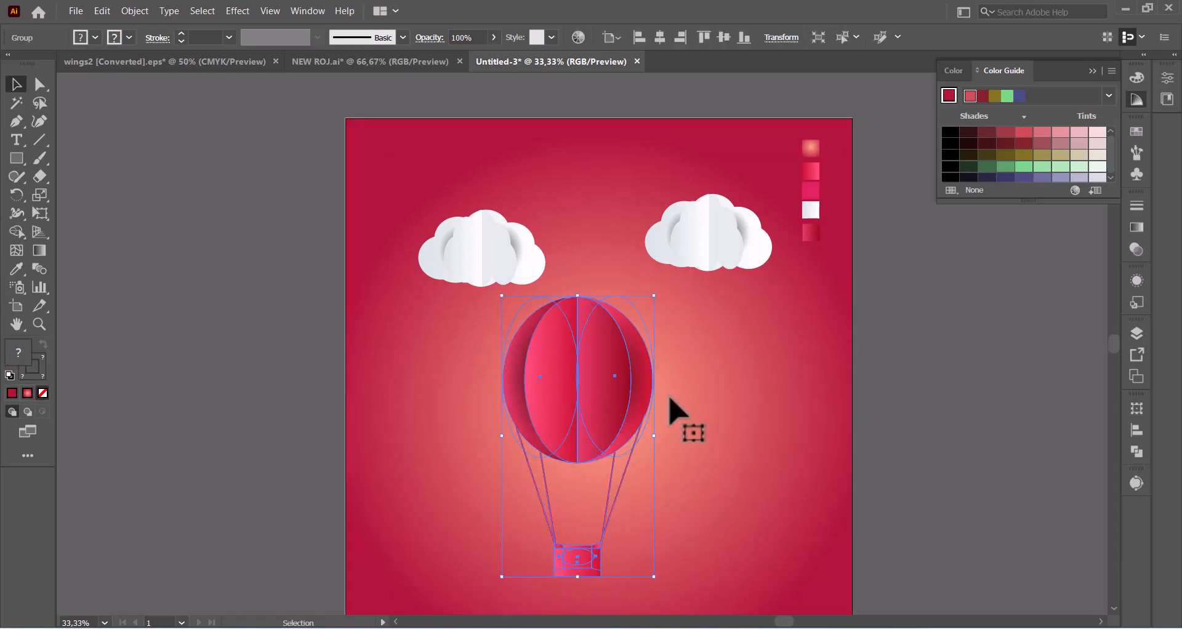
# Step: Reposition the two clouds above the balloon and tilt them slightly outward, the left one counterclockwise and the right one clockwise
pyautogui.moveTo(726, 263)
pyautogui.mouseDown()
pyautogui.moveTo(717, 251)
pyautogui.moveTo(727, 253)
pyautogui.mouseUp()
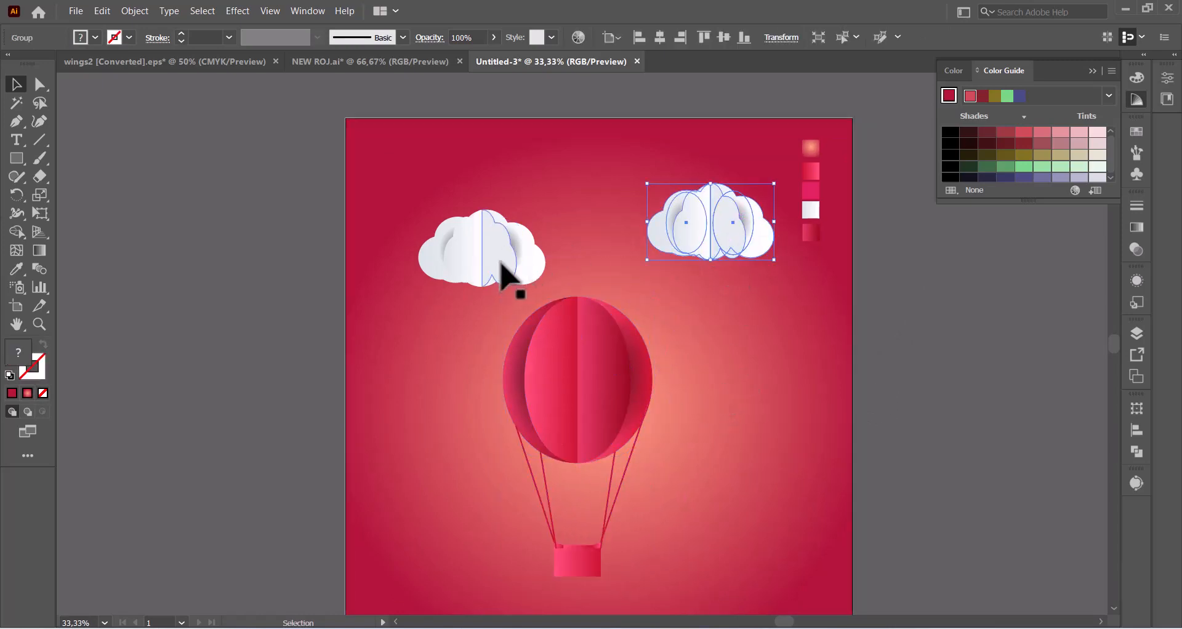
pyautogui.moveTo(501, 264); pyautogui.dragTo(555, 255)
pyautogui.click(668, 249)
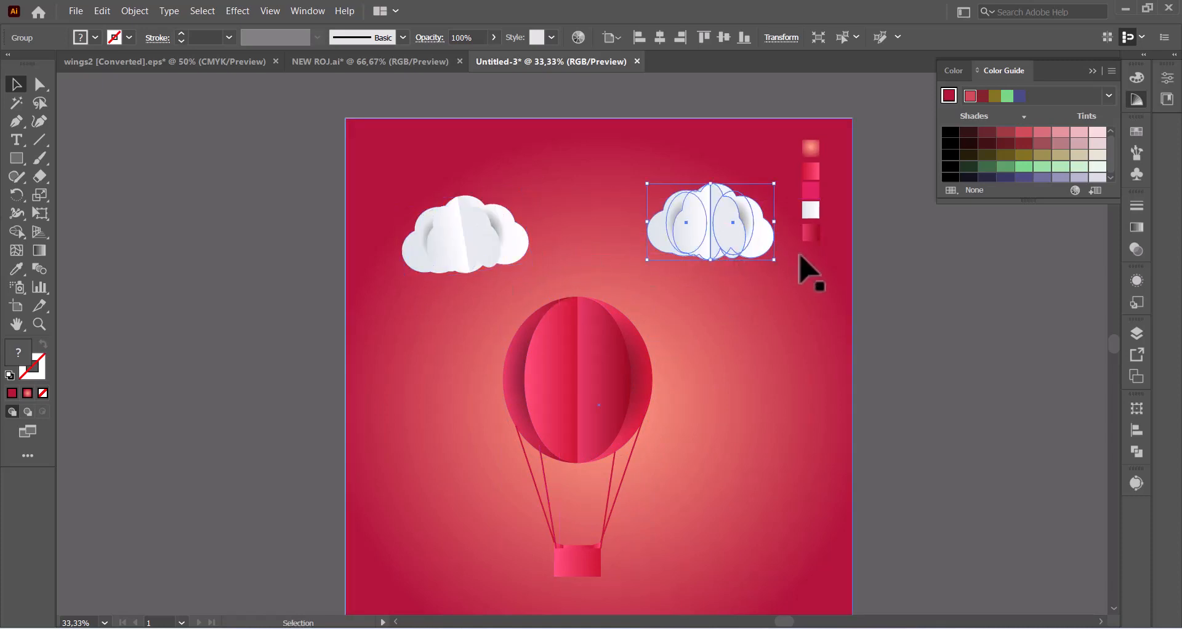
pyautogui.moveTo(777, 267); pyautogui.dragTo(779, 278)
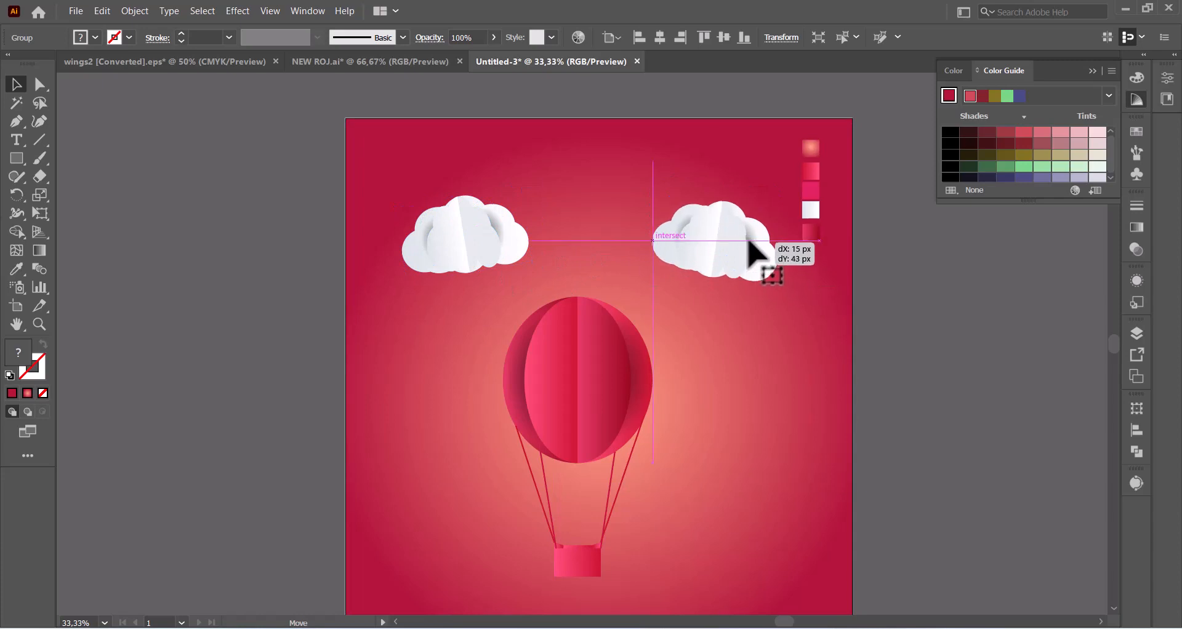